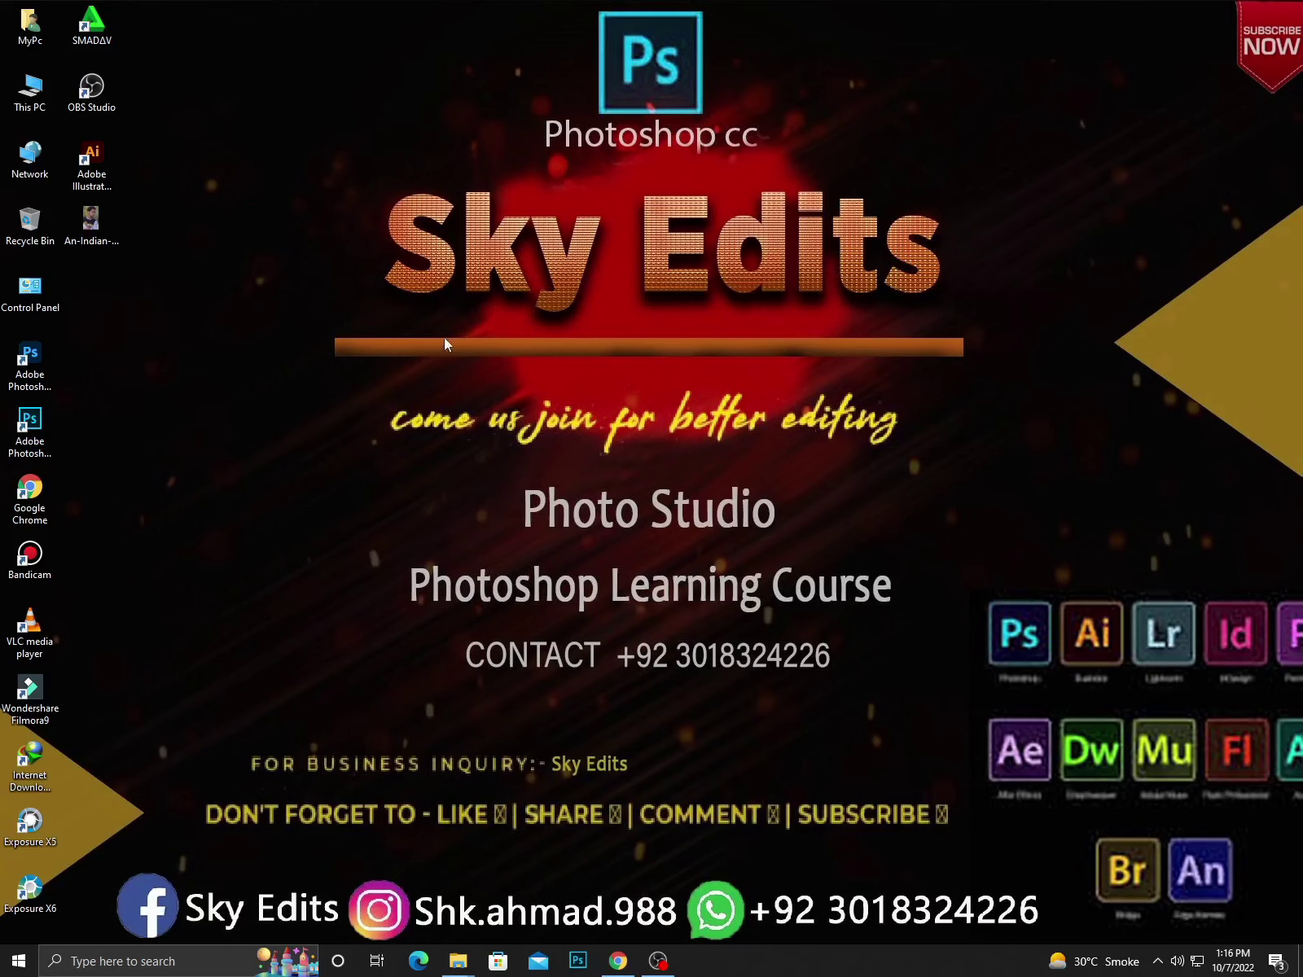
# Launch Photoshop from its desktop shortcut, leaving an empty workspace with no document.
pyautogui.rightClick(254, 252)
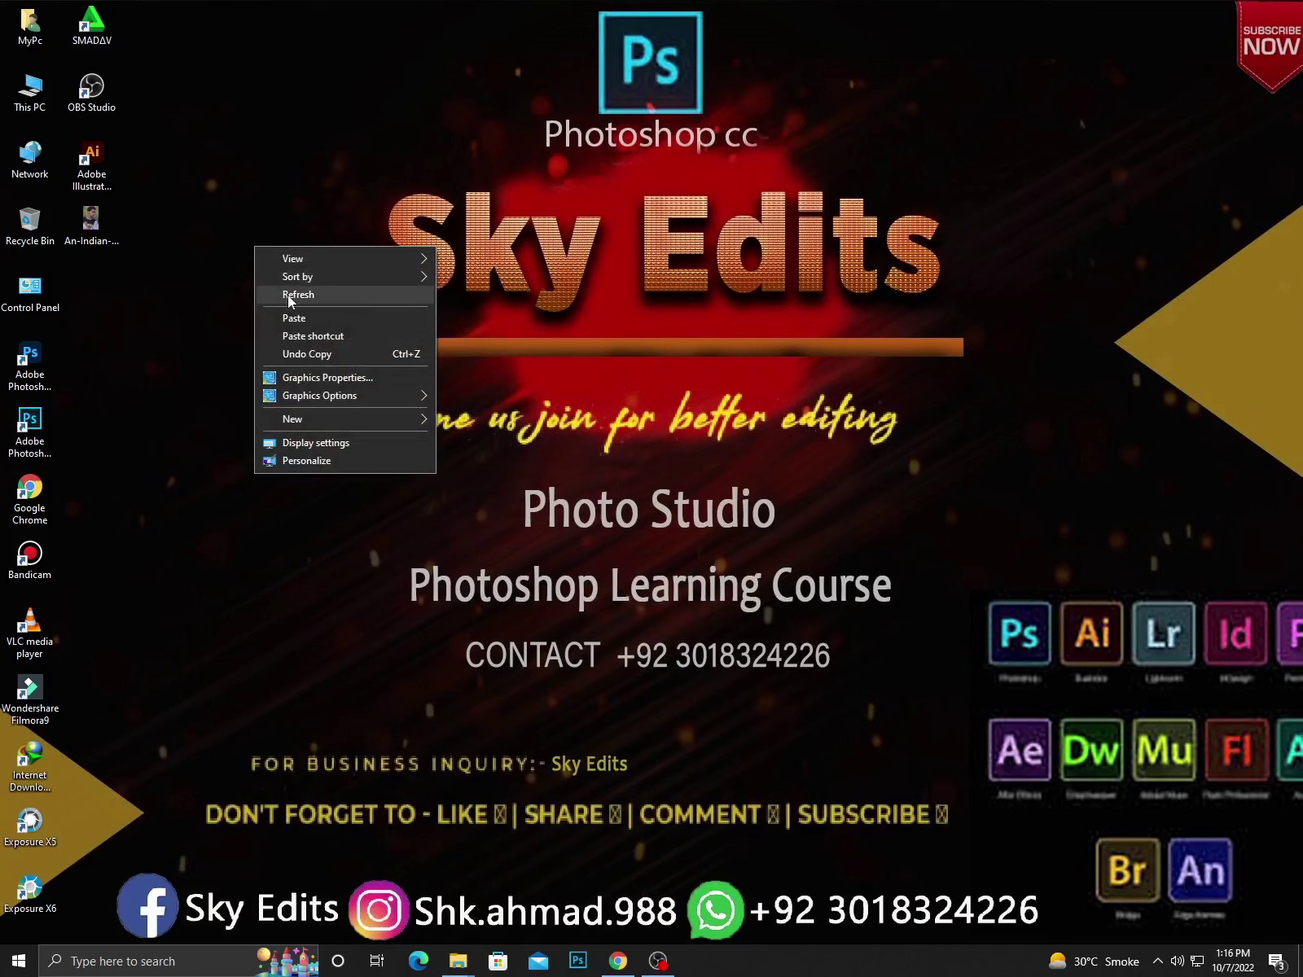
pyautogui.click(246, 34)
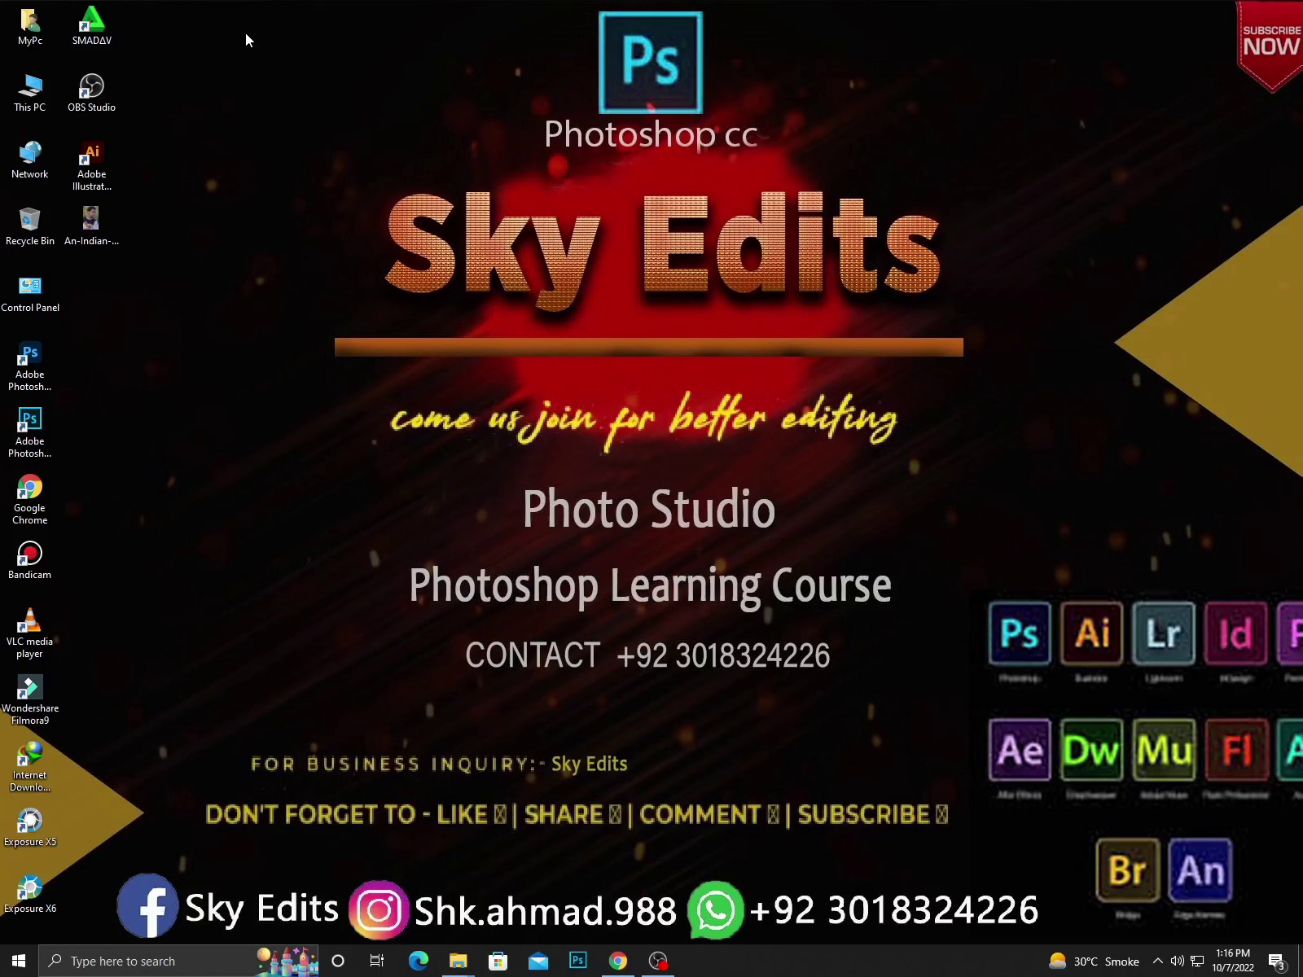
pyautogui.click(577, 960)
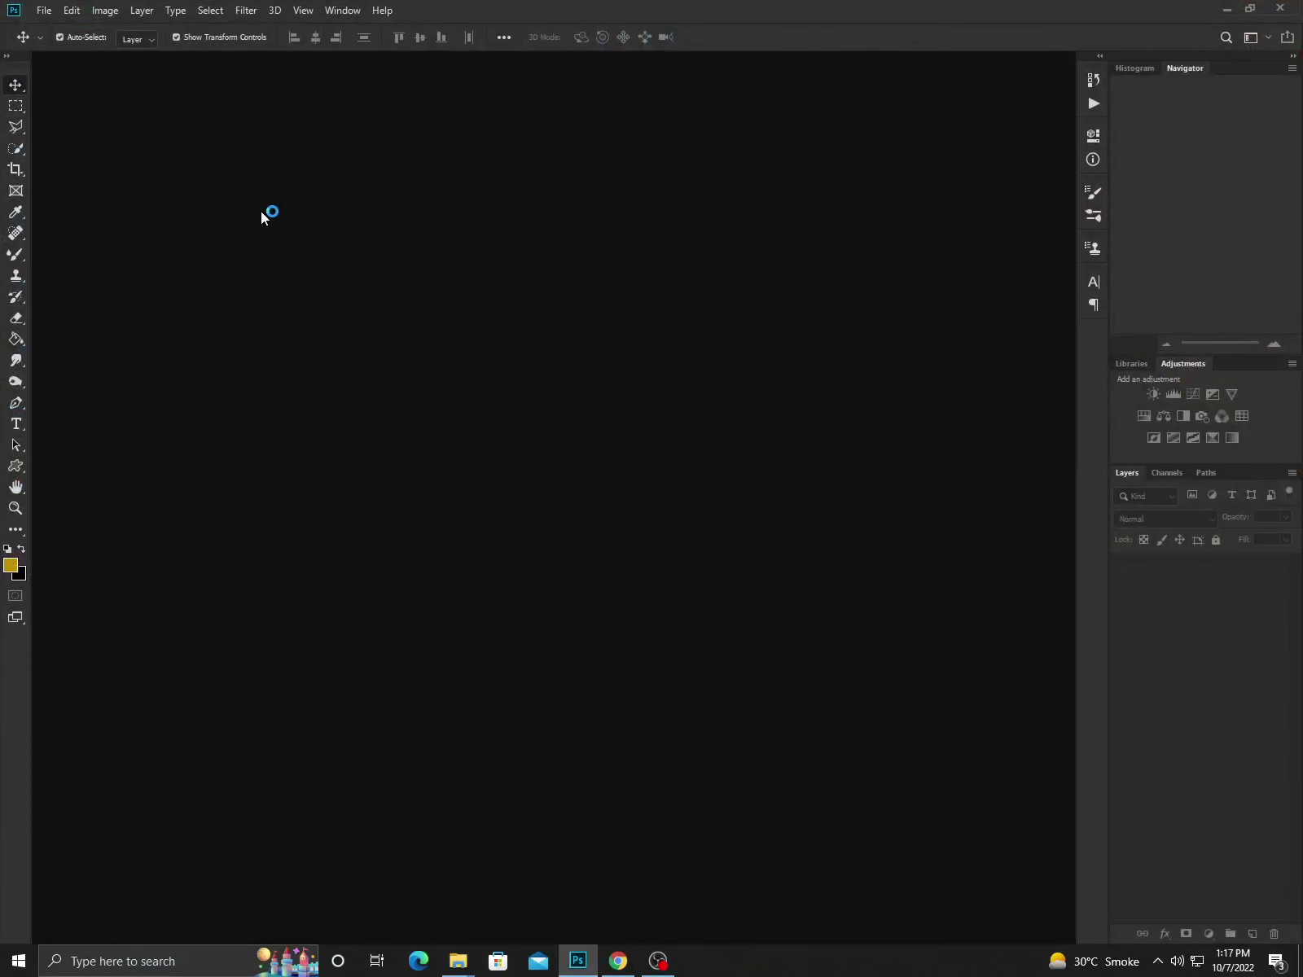
# Open An-Indian-boy-375075-pixahive.jpg from the Desktop and duplicate its background as Layer 1.
pyautogui.click(44, 10)
pyautogui.click(57, 44)
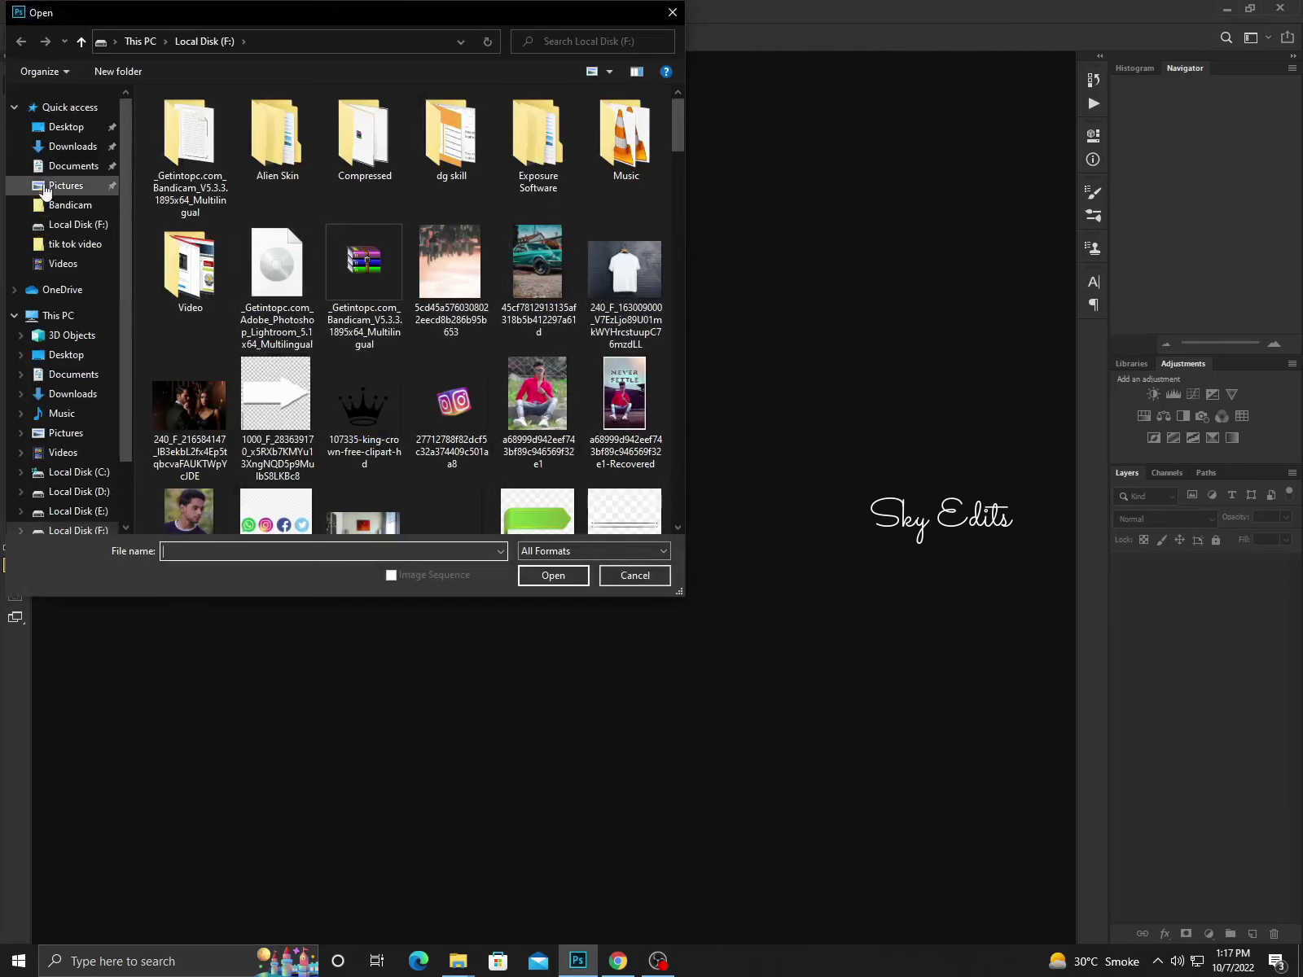
pyautogui.click(58, 130)
pyautogui.click(450, 134)
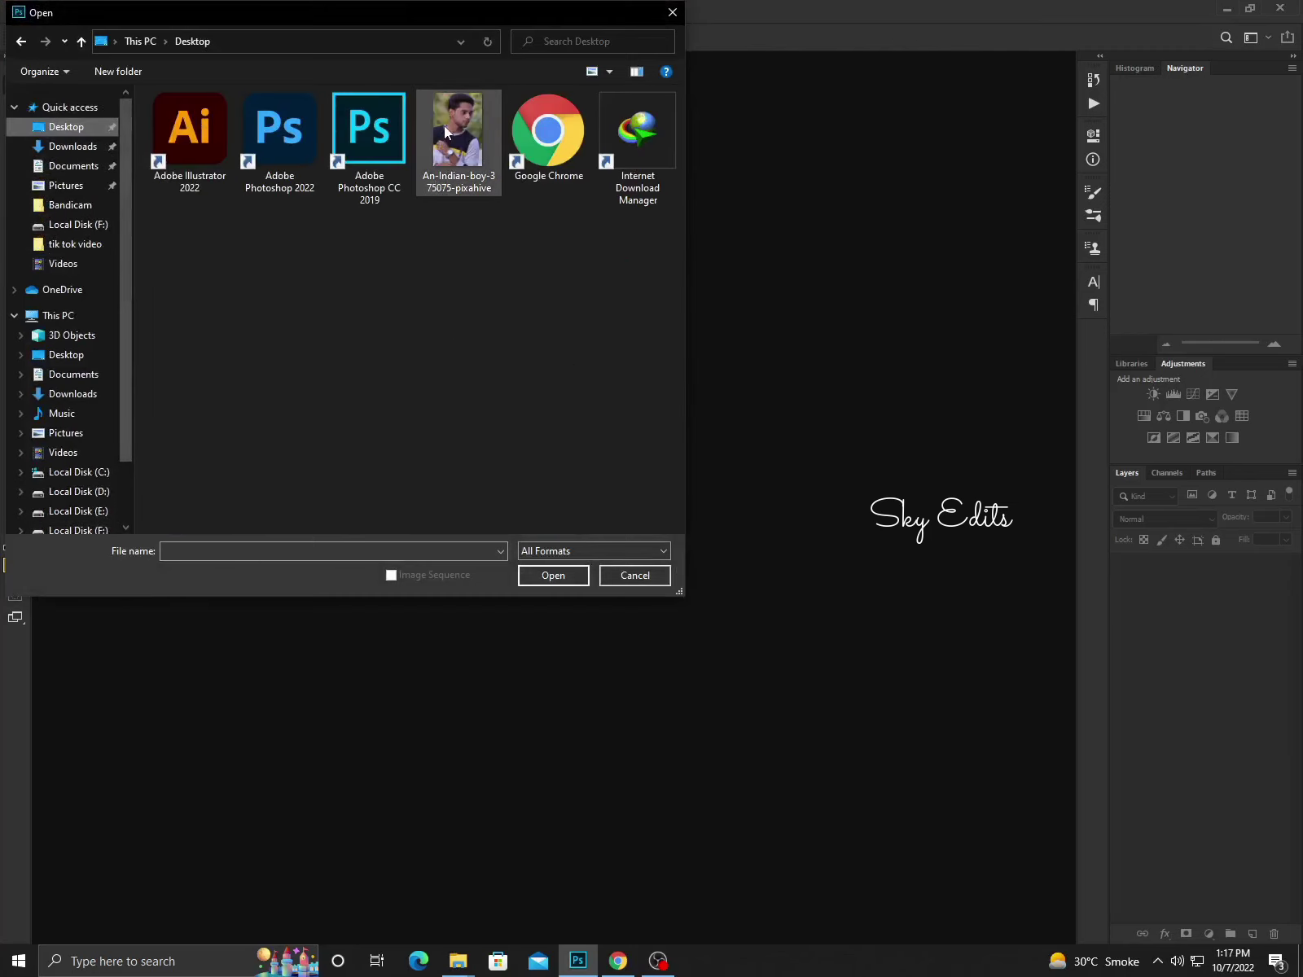
pyautogui.click(553, 575)
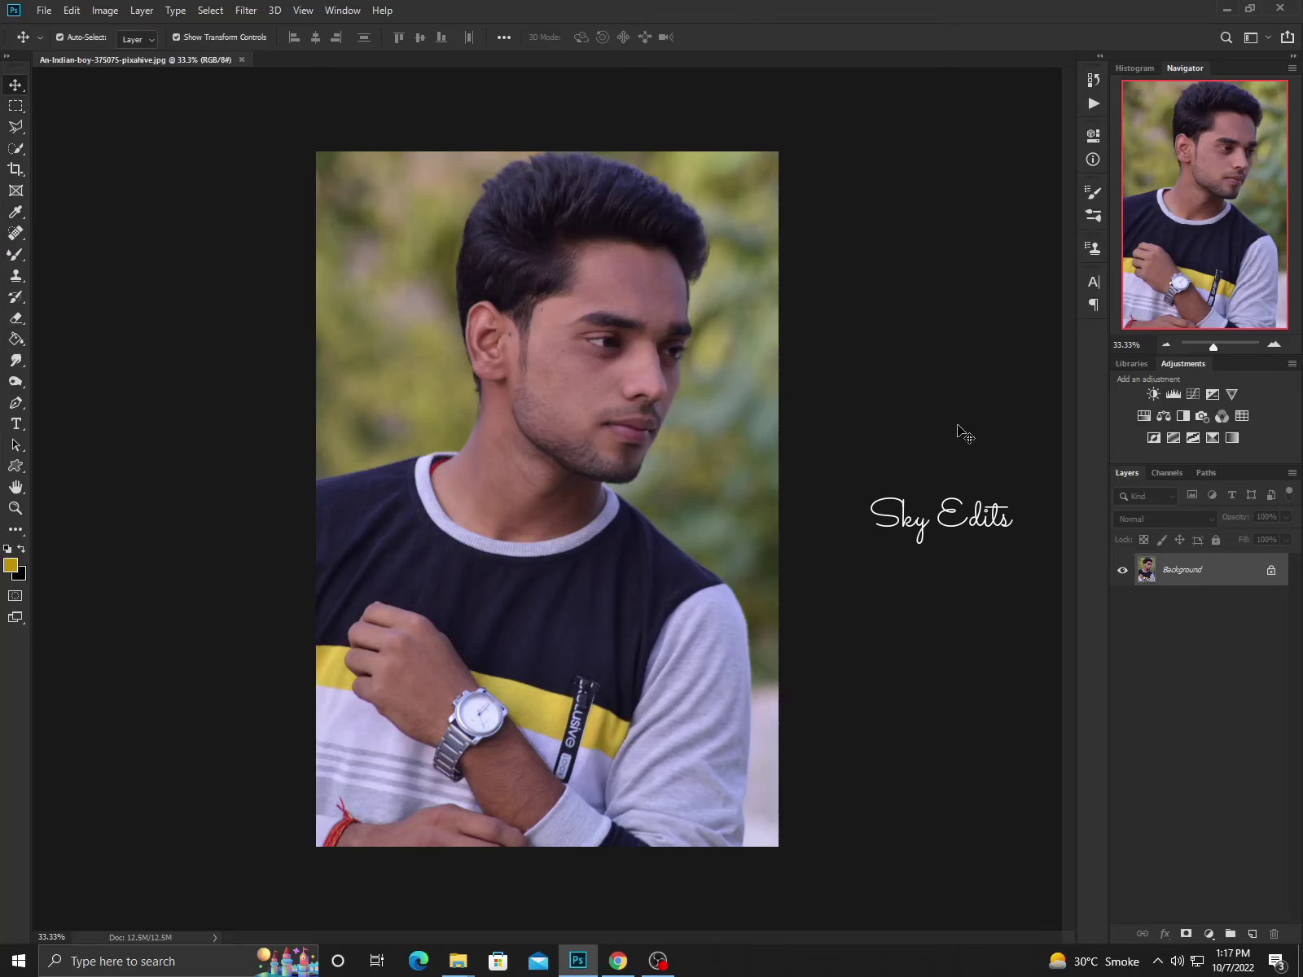
pyautogui.hotkey('ctrl', 'j')
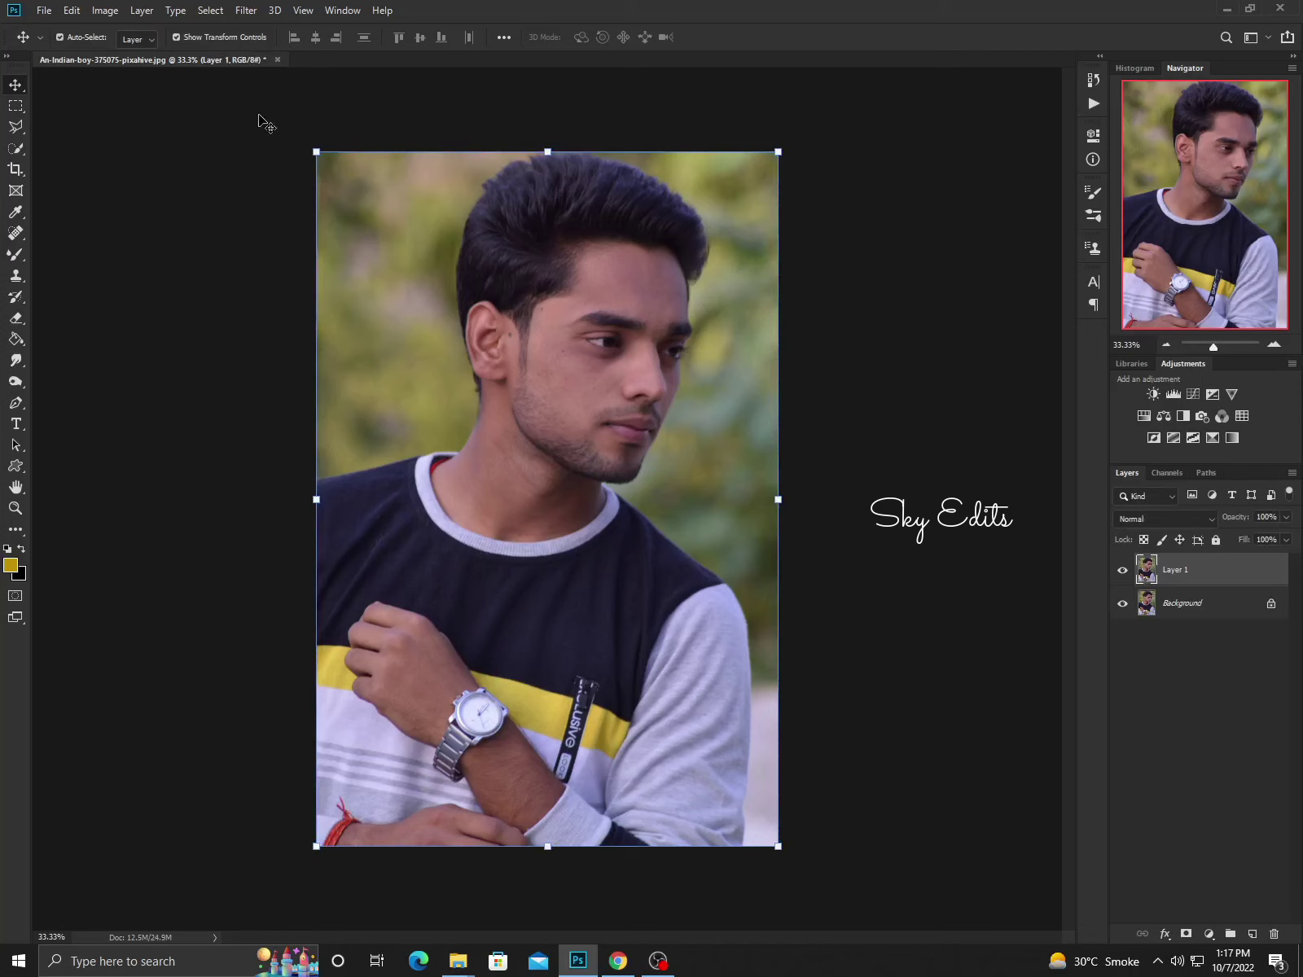
pyautogui.click(246, 10)
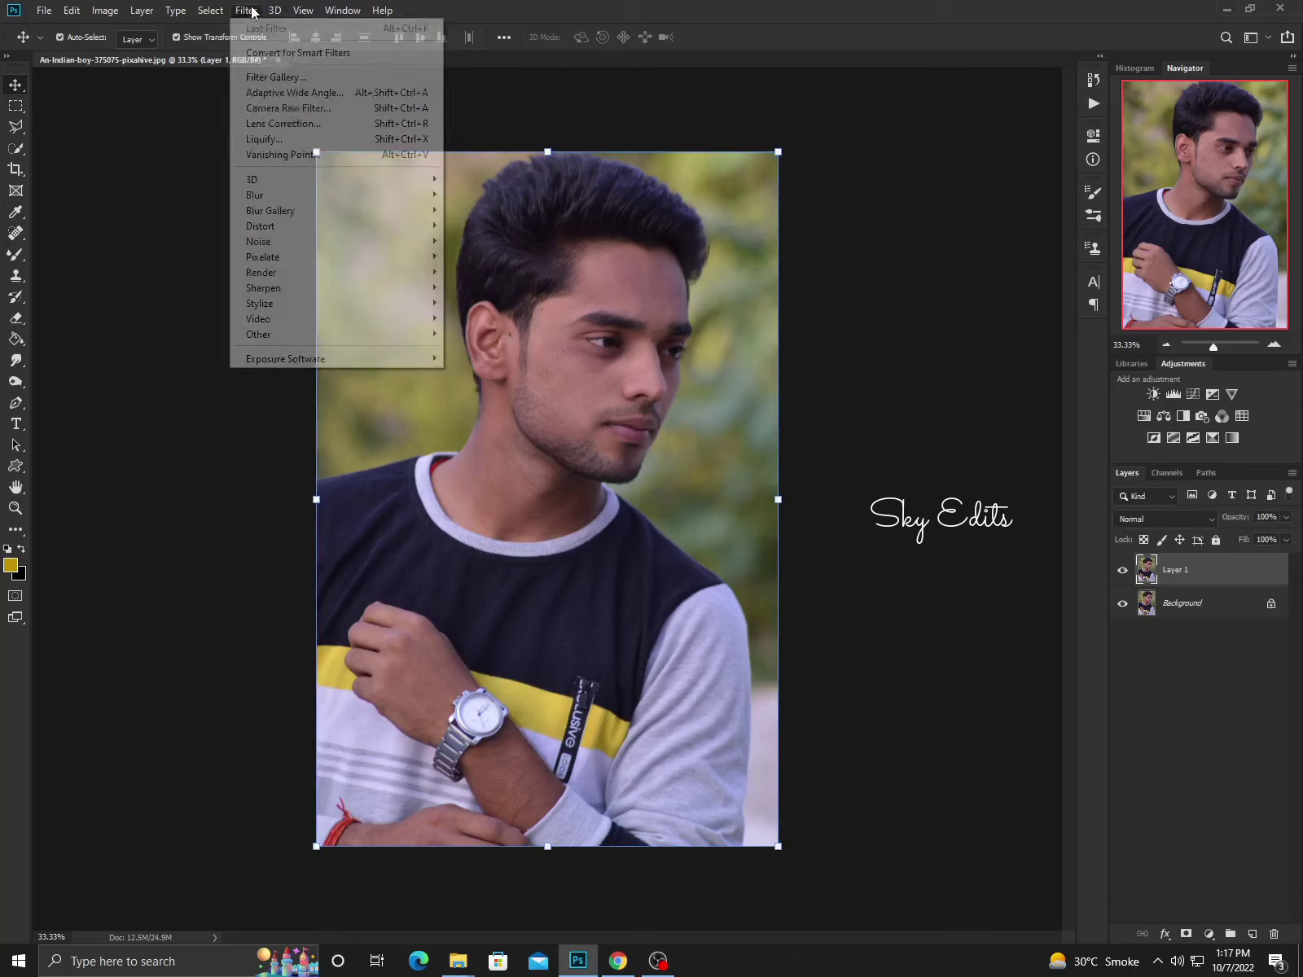
# Use Liquify's Forward Warp to push the hair up into a taller quiff, then apply it.
pyautogui.click(284, 142)
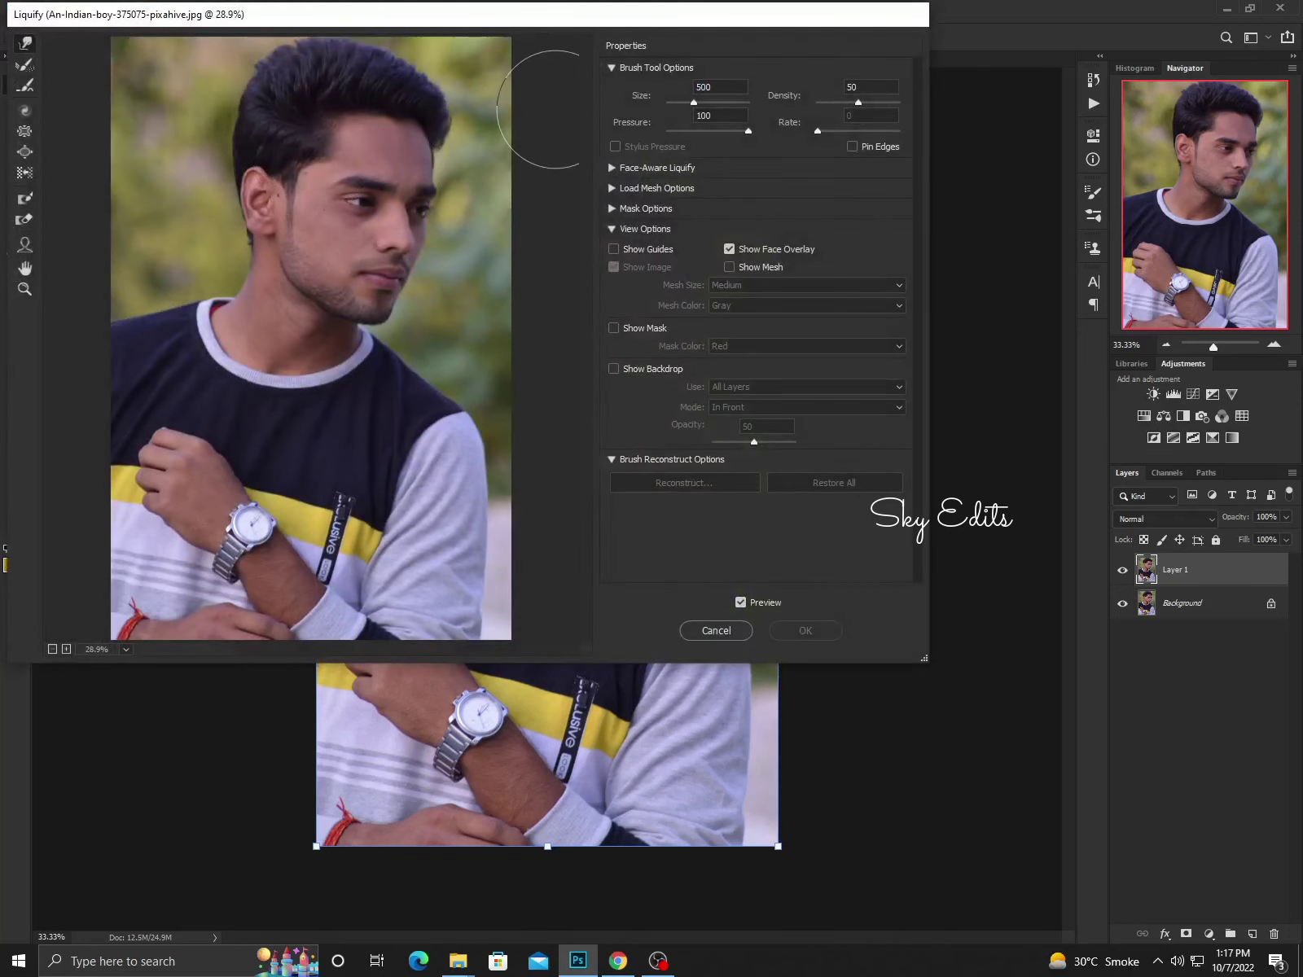
pyautogui.scroll(1, 561, 107)
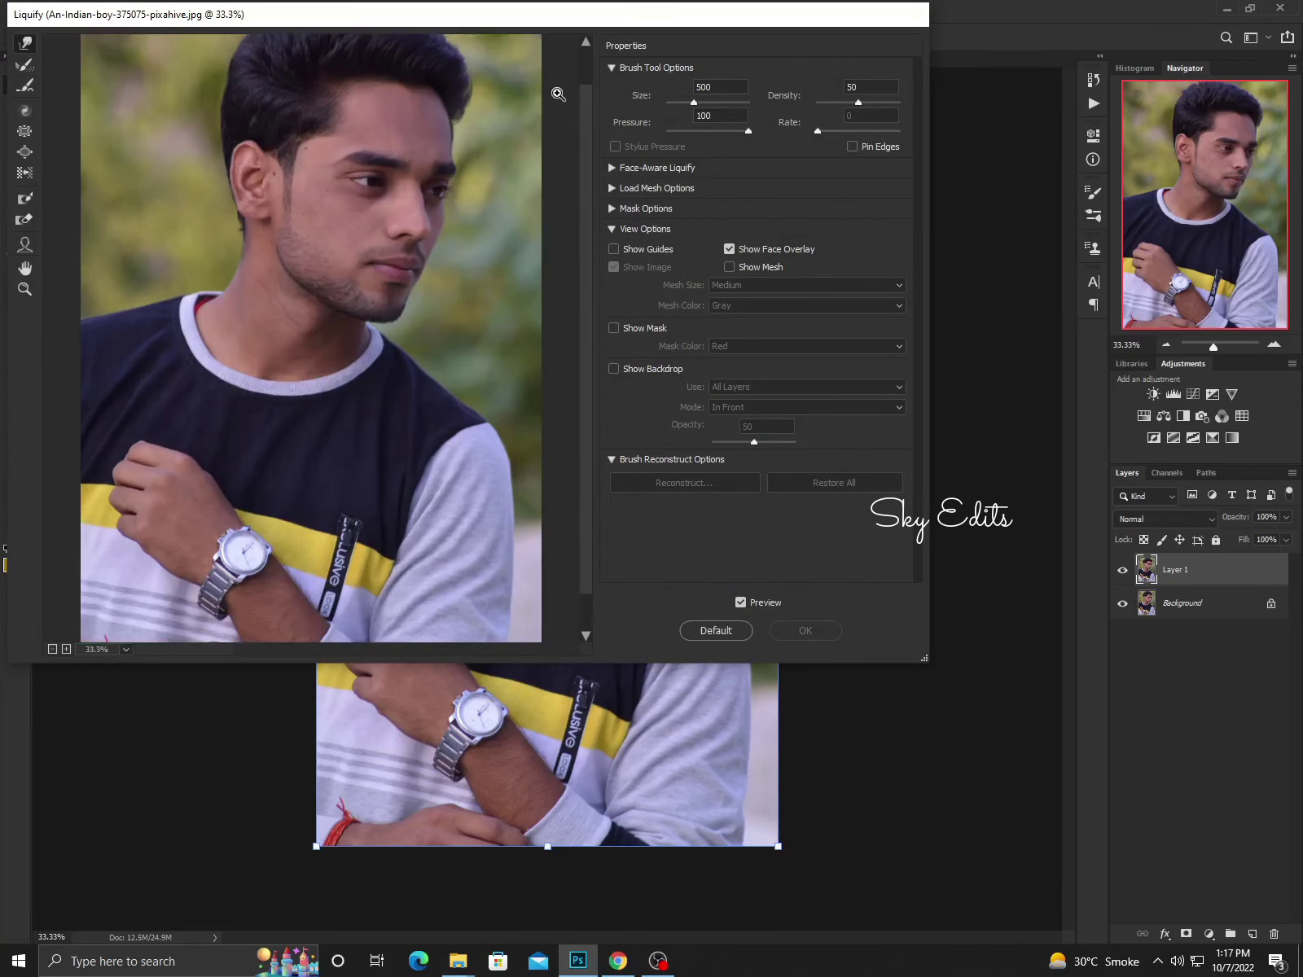
pyautogui.scroll(1, 561, 107)
pyautogui.moveTo(425, 135); pyautogui.dragTo(405, 348)
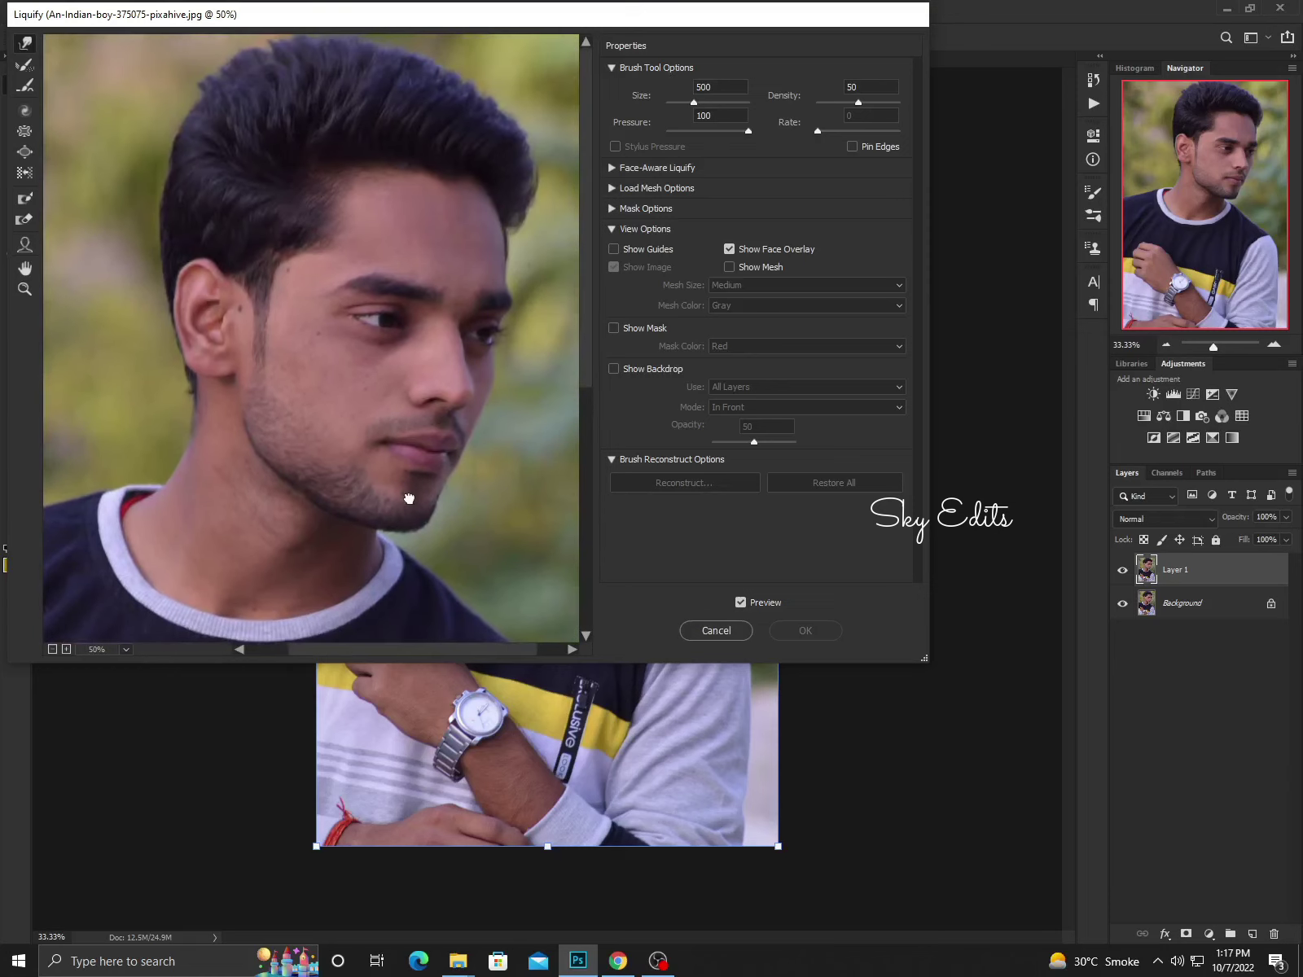
pyautogui.moveTo(472, 91)
pyautogui.mouseDown()
pyautogui.moveTo(465, 134)
pyautogui.moveTo(435, 73)
pyautogui.moveTo(360, 57)
pyautogui.moveTo(232, 64)
pyautogui.moveTo(317, 51)
pyautogui.moveTo(456, 57)
pyautogui.moveTo(533, 96)
pyautogui.mouseUp()
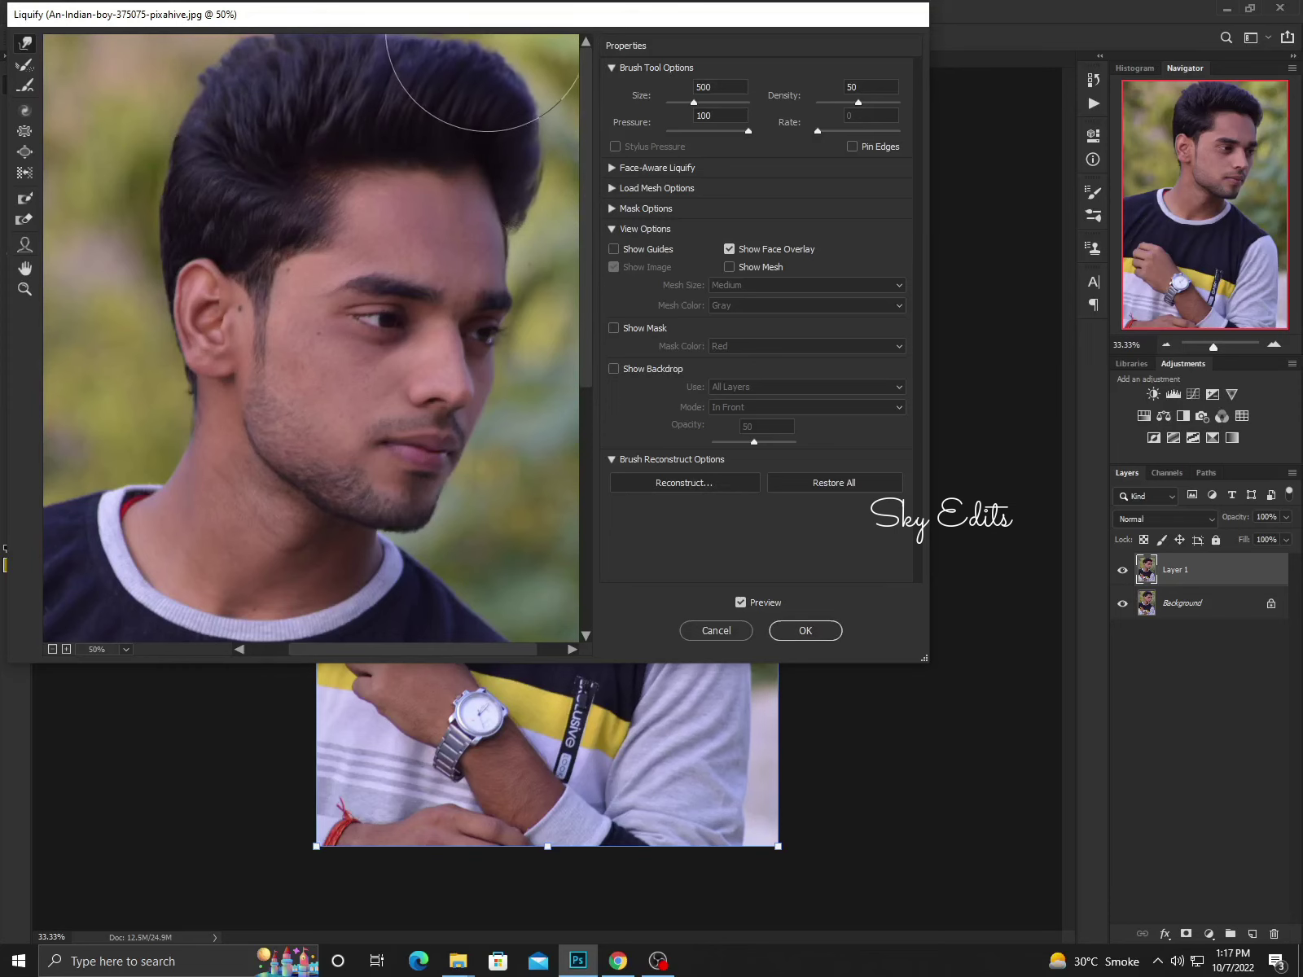
pyautogui.moveTo(434, 16)
pyautogui.mouseDown()
pyautogui.moveTo(290, 78)
pyautogui.moveTo(216, 72)
pyautogui.moveTo(197, 111)
pyautogui.moveTo(267, 58)
pyautogui.moveTo(259, 47)
pyautogui.moveTo(350, 131)
pyautogui.moveTo(183, 233)
pyautogui.moveTo(183, 189)
pyautogui.mouseUp()
pyautogui.moveTo(497, 159)
pyautogui.mouseDown()
pyautogui.moveTo(494, 122)
pyautogui.moveTo(479, 116)
pyautogui.moveTo(465, 131)
pyautogui.moveTo(527, 142)
pyautogui.mouseUp()
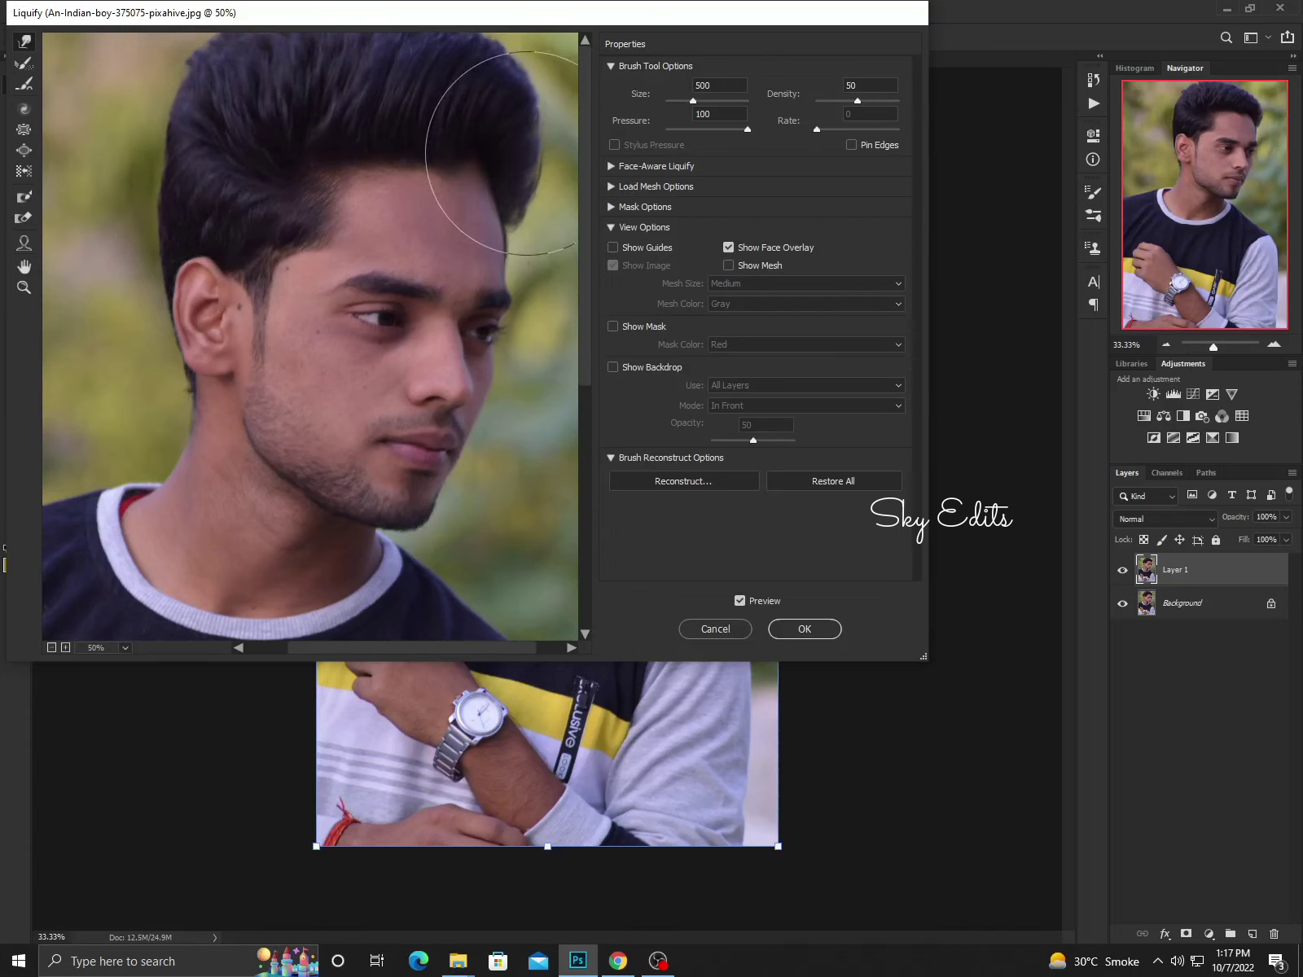
pyautogui.click(799, 630)
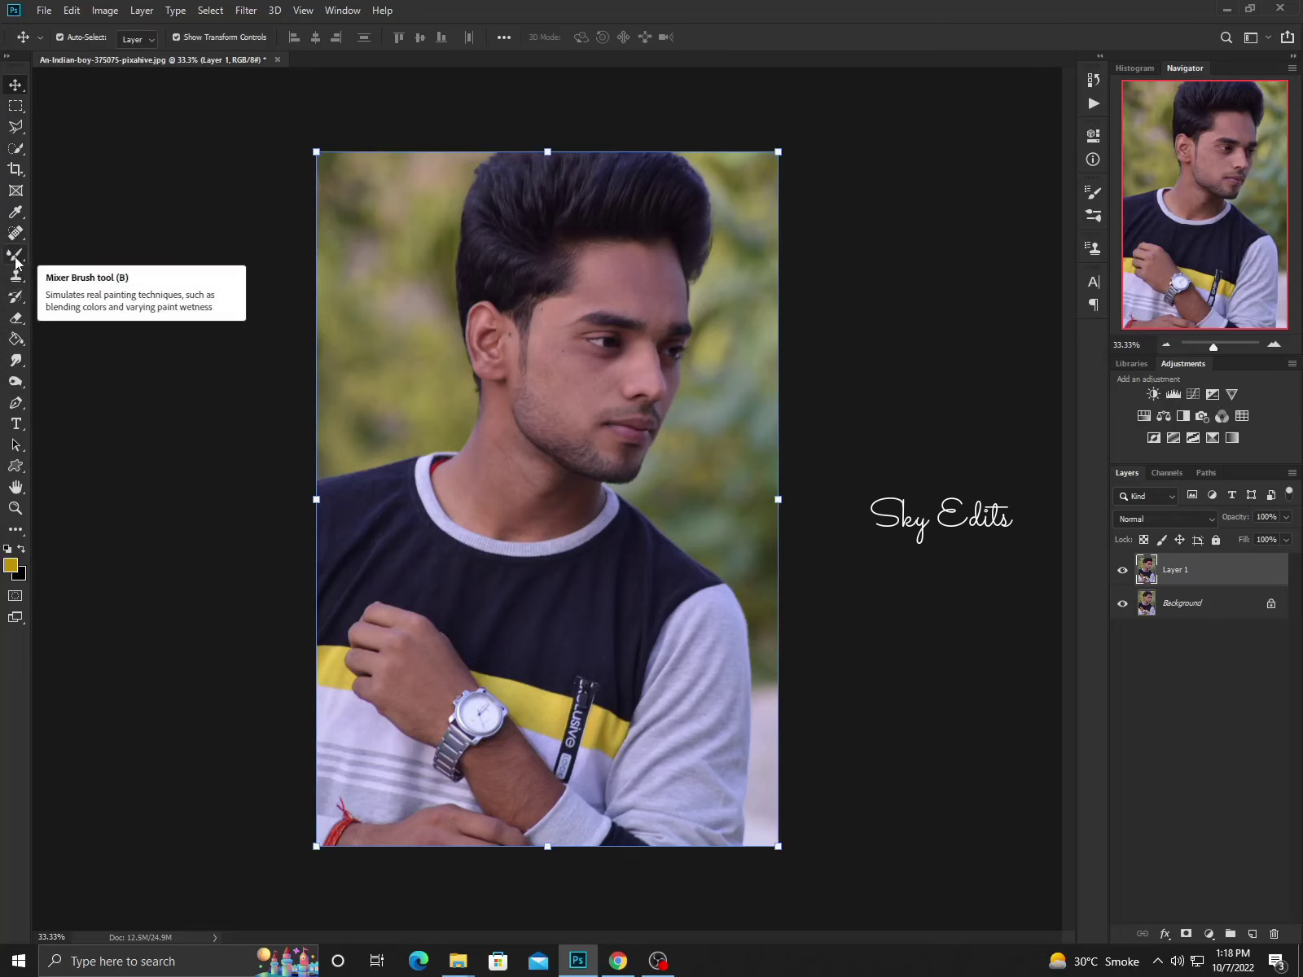
# Blend the forehead skin smooth with the Mixer Brush at size 125, zoomed to 100%.
pyautogui.click(14, 255)
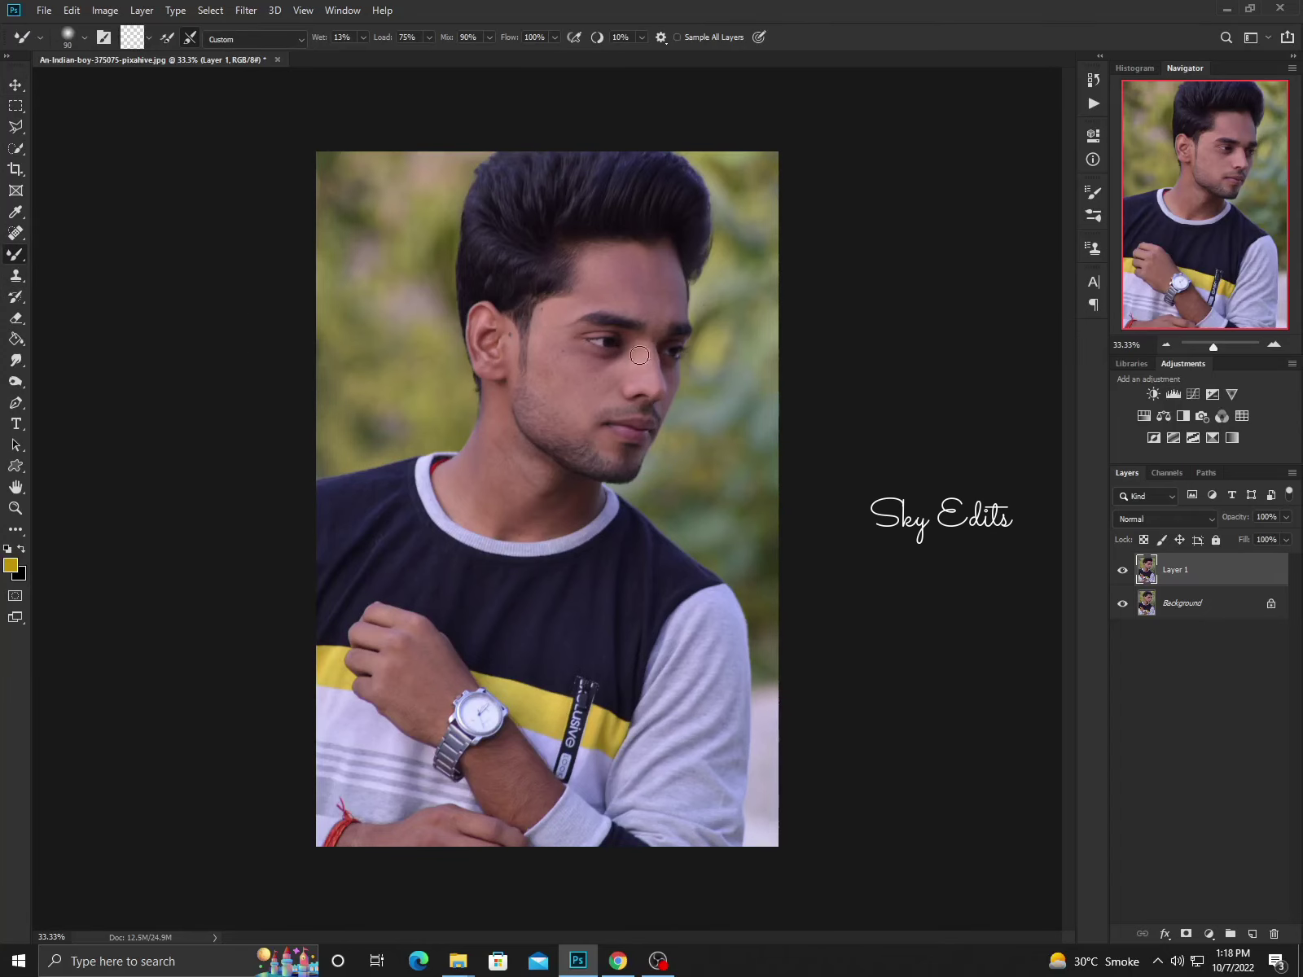
pyautogui.hotkey('ctrl', '+')
pyautogui.hotkey('ctrl', '+')
pyautogui.hotkey('ctrl', '+')
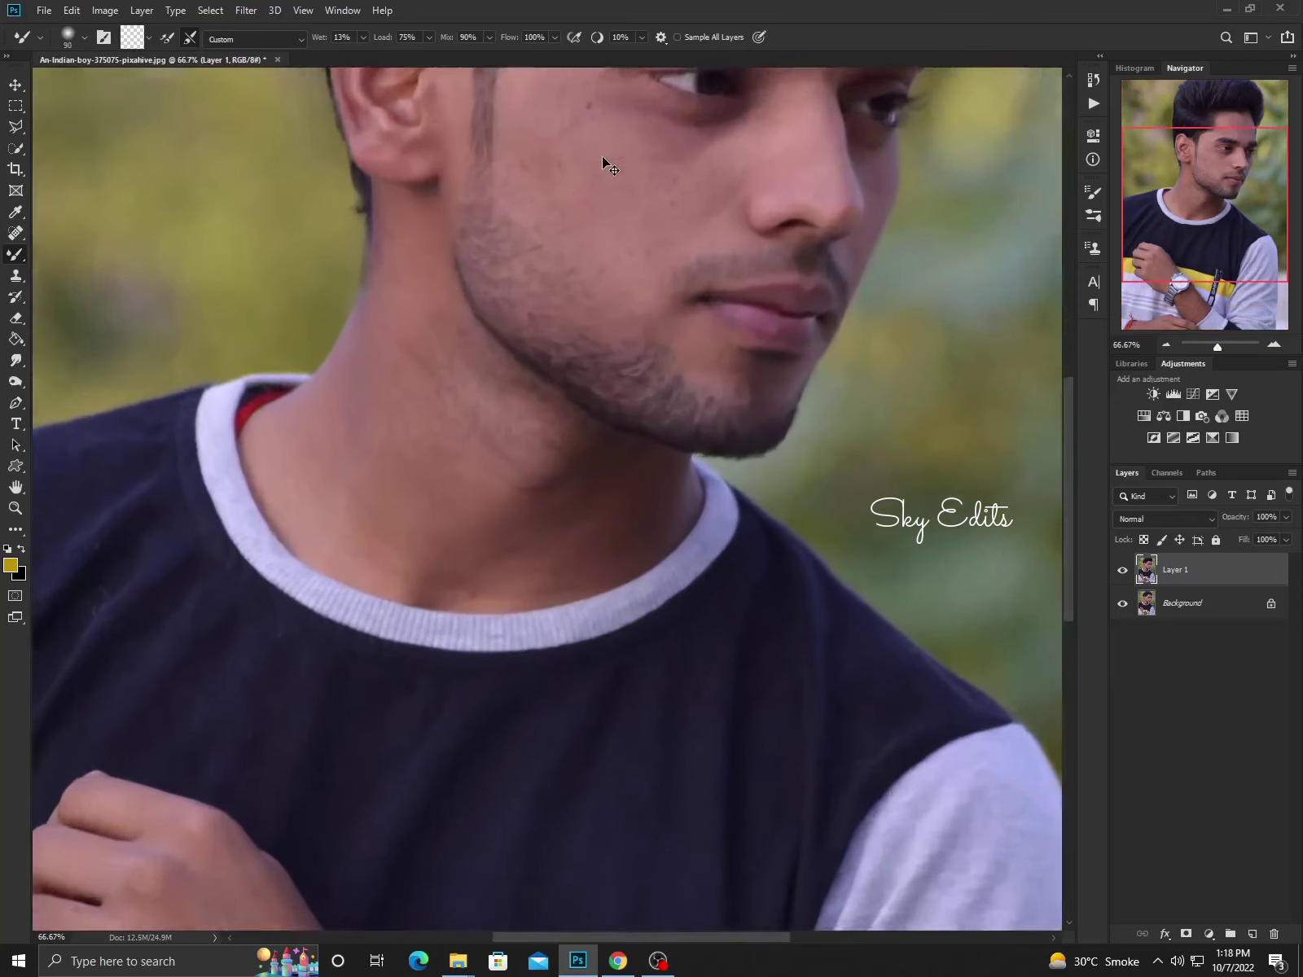
pyautogui.moveTo(601, 152); pyautogui.dragTo(544, 486)
pyautogui.scroll(3, 573, 372)
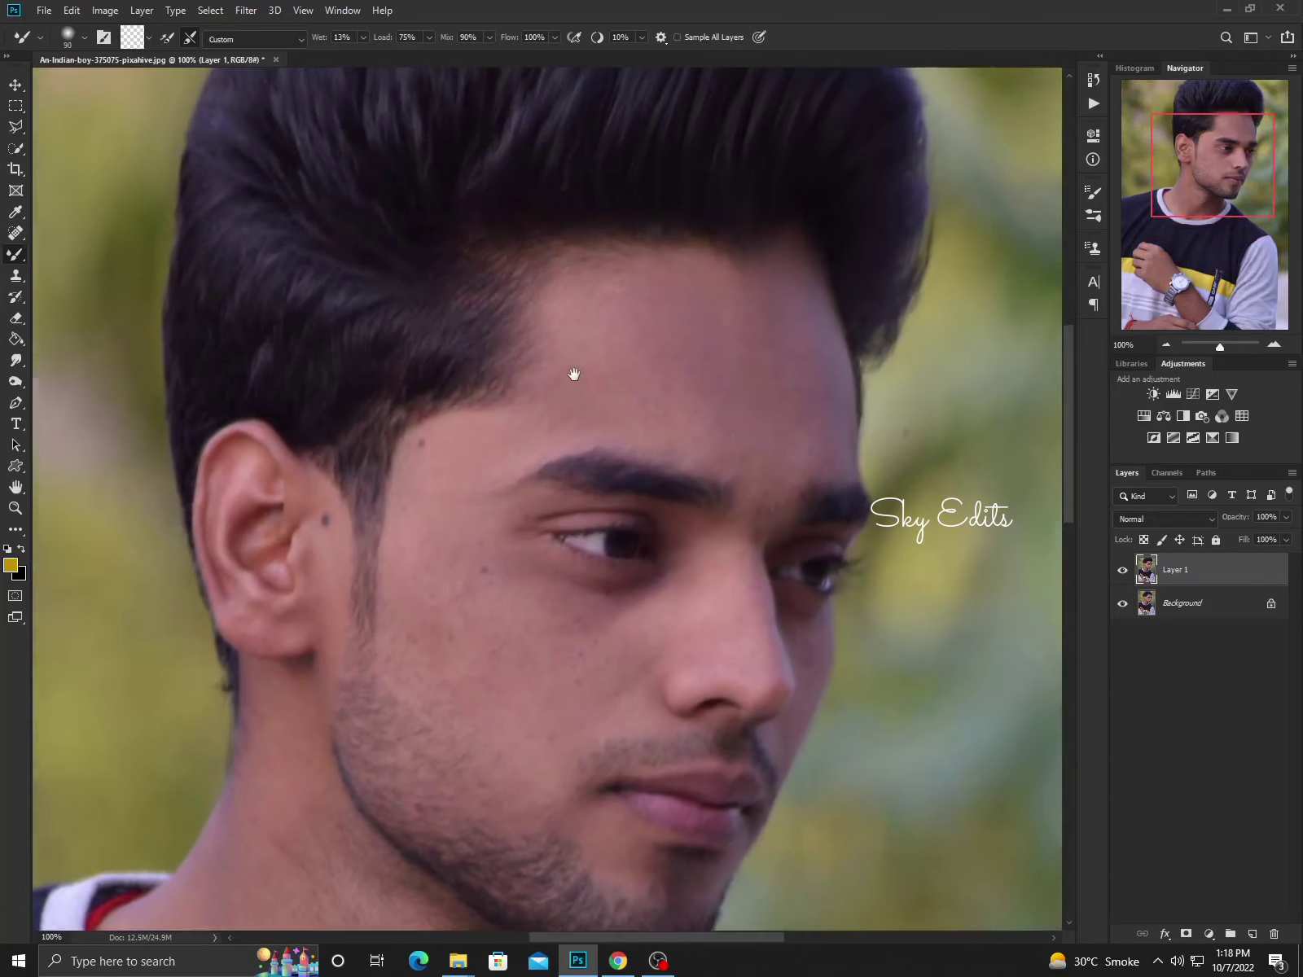
pyautogui.scroll(2, 575, 383)
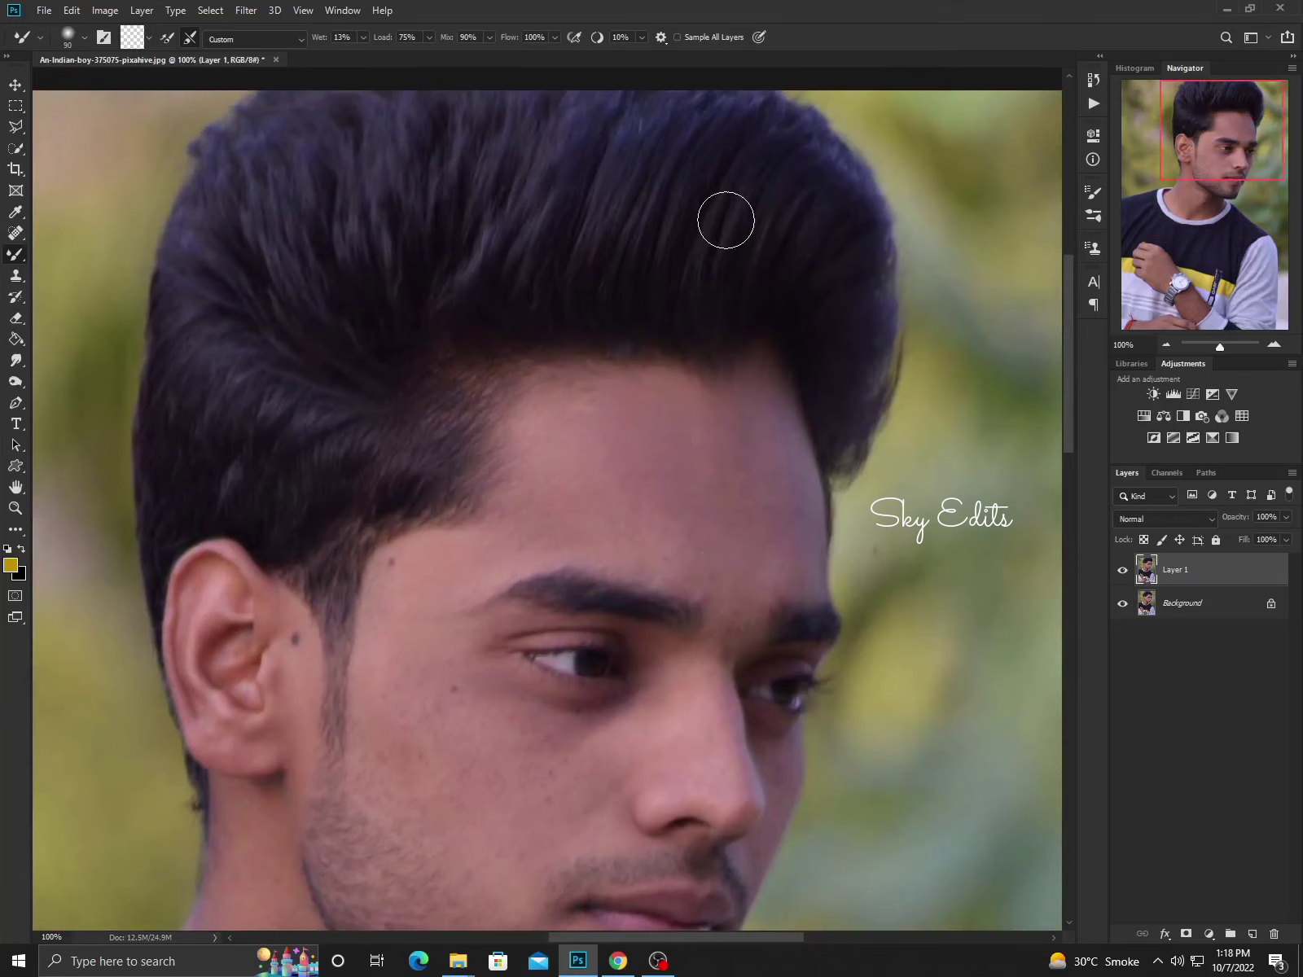
pyautogui.press(']')
pyautogui.press(']')
pyautogui.moveTo(591, 427)
pyautogui.mouseDown()
pyautogui.moveTo(602, 460)
pyautogui.moveTo(553, 445)
pyautogui.moveTo(558, 424)
pyautogui.moveTo(533, 439)
pyautogui.moveTo(567, 472)
pyautogui.moveTo(626, 464)
pyautogui.moveTo(623, 415)
pyautogui.moveTo(578, 415)
pyautogui.moveTo(750, 407)
pyautogui.moveTo(752, 429)
pyautogui.mouseUp()
pyautogui.moveTo(782, 496)
pyautogui.mouseDown()
pyautogui.moveTo(677, 575)
pyautogui.moveTo(586, 529)
pyautogui.moveTo(545, 546)
pyautogui.moveTo(561, 523)
pyautogui.moveTo(535, 500)
pyautogui.moveTo(614, 452)
pyautogui.mouseUp()
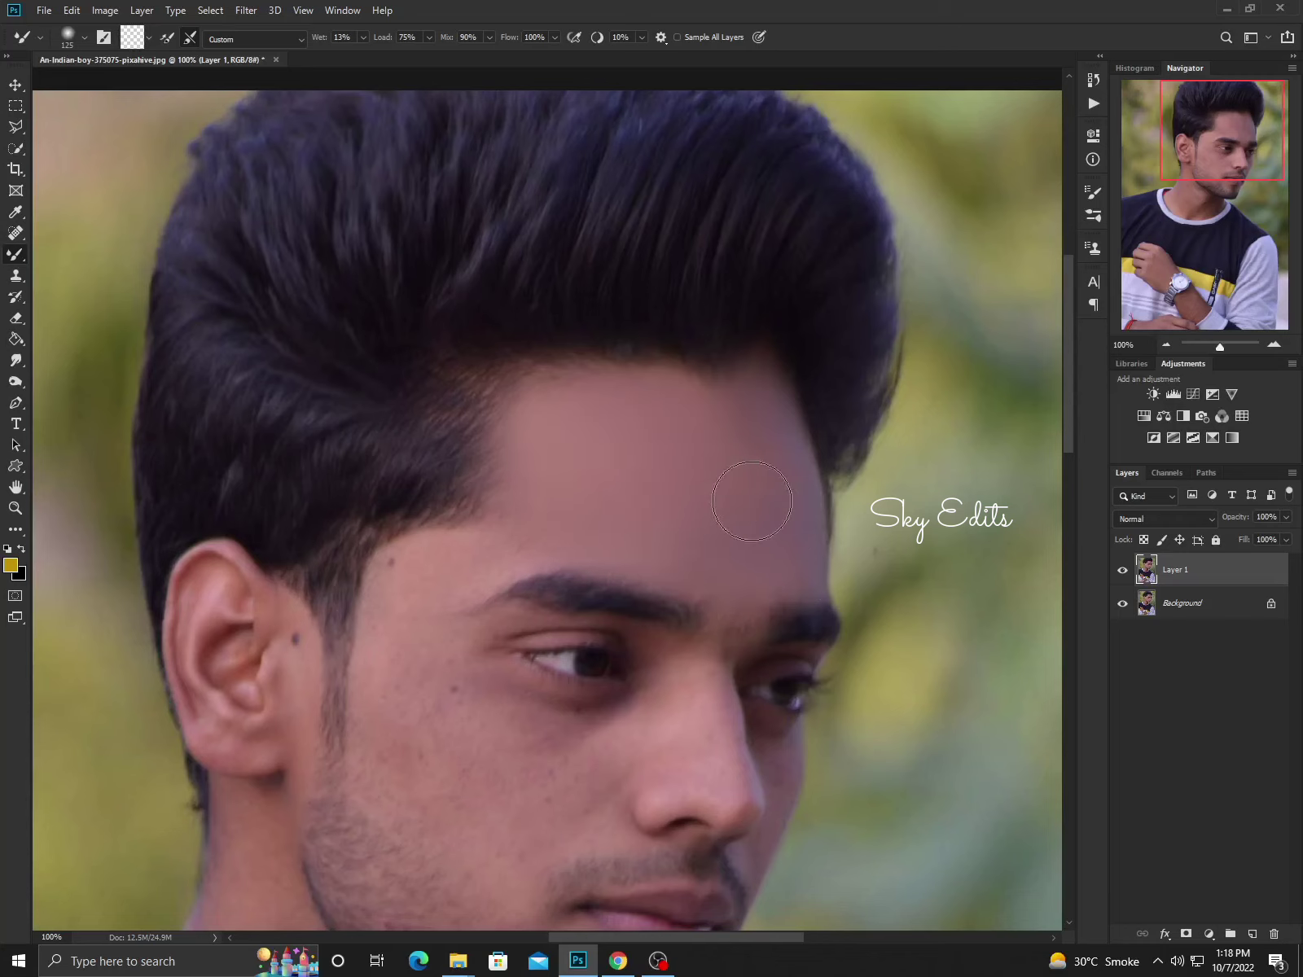
pyautogui.moveTo(765, 497)
pyautogui.mouseDown()
pyautogui.moveTo(517, 533)
pyautogui.moveTo(545, 529)
pyautogui.moveTo(521, 561)
pyautogui.moveTo(407, 581)
pyautogui.moveTo(413, 617)
pyautogui.moveTo(498, 548)
pyautogui.moveTo(480, 538)
pyautogui.moveTo(392, 689)
pyautogui.moveTo(398, 605)
pyautogui.moveTo(377, 717)
pyautogui.moveTo(407, 770)
pyautogui.moveTo(450, 762)
pyautogui.moveTo(465, 698)
pyautogui.moveTo(418, 718)
pyautogui.moveTo(460, 806)
pyautogui.moveTo(383, 794)
pyautogui.moveTo(482, 779)
pyautogui.moveTo(407, 645)
pyautogui.moveTo(407, 704)
pyautogui.moveTo(480, 791)
pyautogui.moveTo(473, 834)
pyautogui.moveTo(416, 803)
pyautogui.moveTo(508, 829)
pyautogui.moveTo(473, 632)
pyautogui.moveTo(542, 586)
pyautogui.moveTo(470, 546)
pyautogui.moveTo(537, 574)
pyautogui.moveTo(596, 565)
pyautogui.moveTo(500, 553)
pyautogui.moveTo(588, 562)
pyautogui.moveTo(616, 538)
pyautogui.moveTo(416, 495)
pyautogui.moveTo(563, 615)
pyautogui.moveTo(509, 633)
pyautogui.moveTo(450, 616)
pyautogui.moveTo(430, 626)
pyautogui.mouseUp()
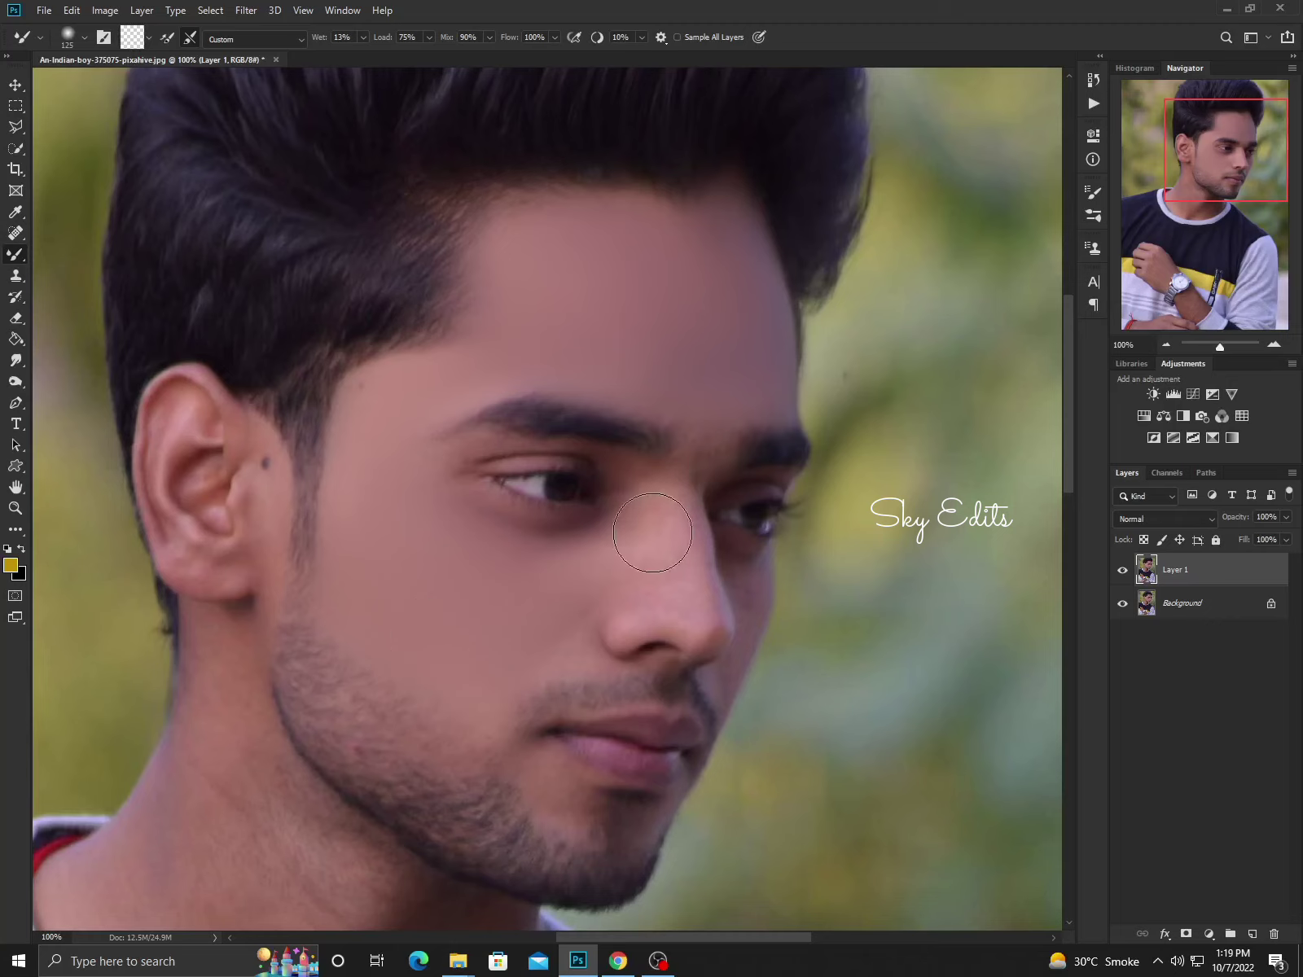
# Smooth the nose bridge and cheek edge with brush sizes 80 and 50.
pyautogui.press('[')
pyautogui.press('[')
pyautogui.press('[')
pyautogui.press('[')
pyautogui.moveTo(677, 474)
pyautogui.mouseDown()
pyautogui.moveTo(674, 532)
pyautogui.moveTo(689, 471)
pyautogui.moveTo(686, 623)
pyautogui.moveTo(620, 604)
pyautogui.moveTo(662, 581)
pyautogui.moveTo(651, 518)
pyautogui.moveTo(605, 541)
pyautogui.moveTo(630, 589)
pyautogui.mouseUp()
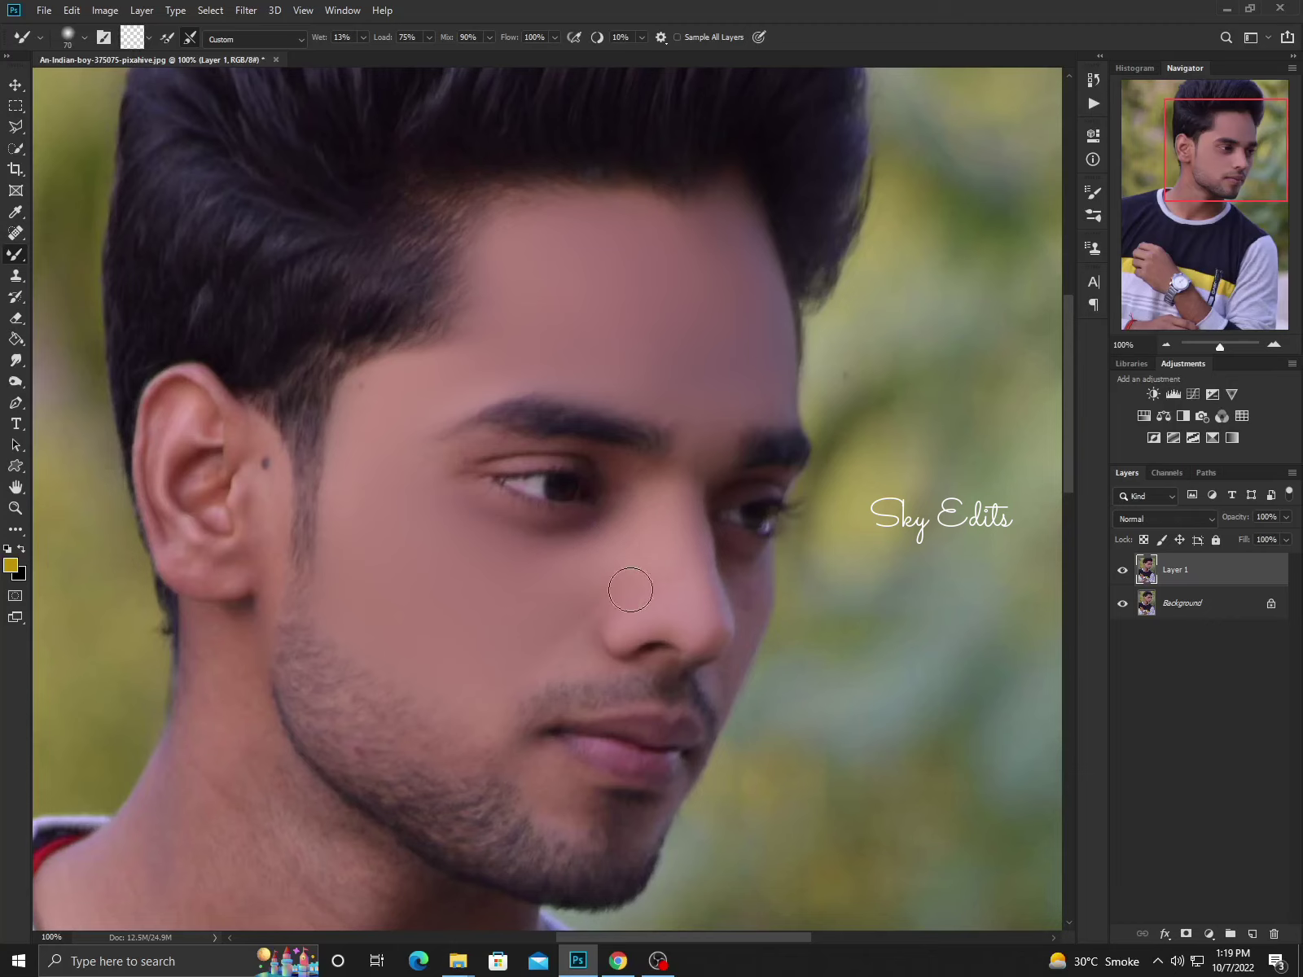
pyautogui.moveTo(762, 583); pyautogui.dragTo(746, 569)
pyautogui.press('[')
pyautogui.press('[')
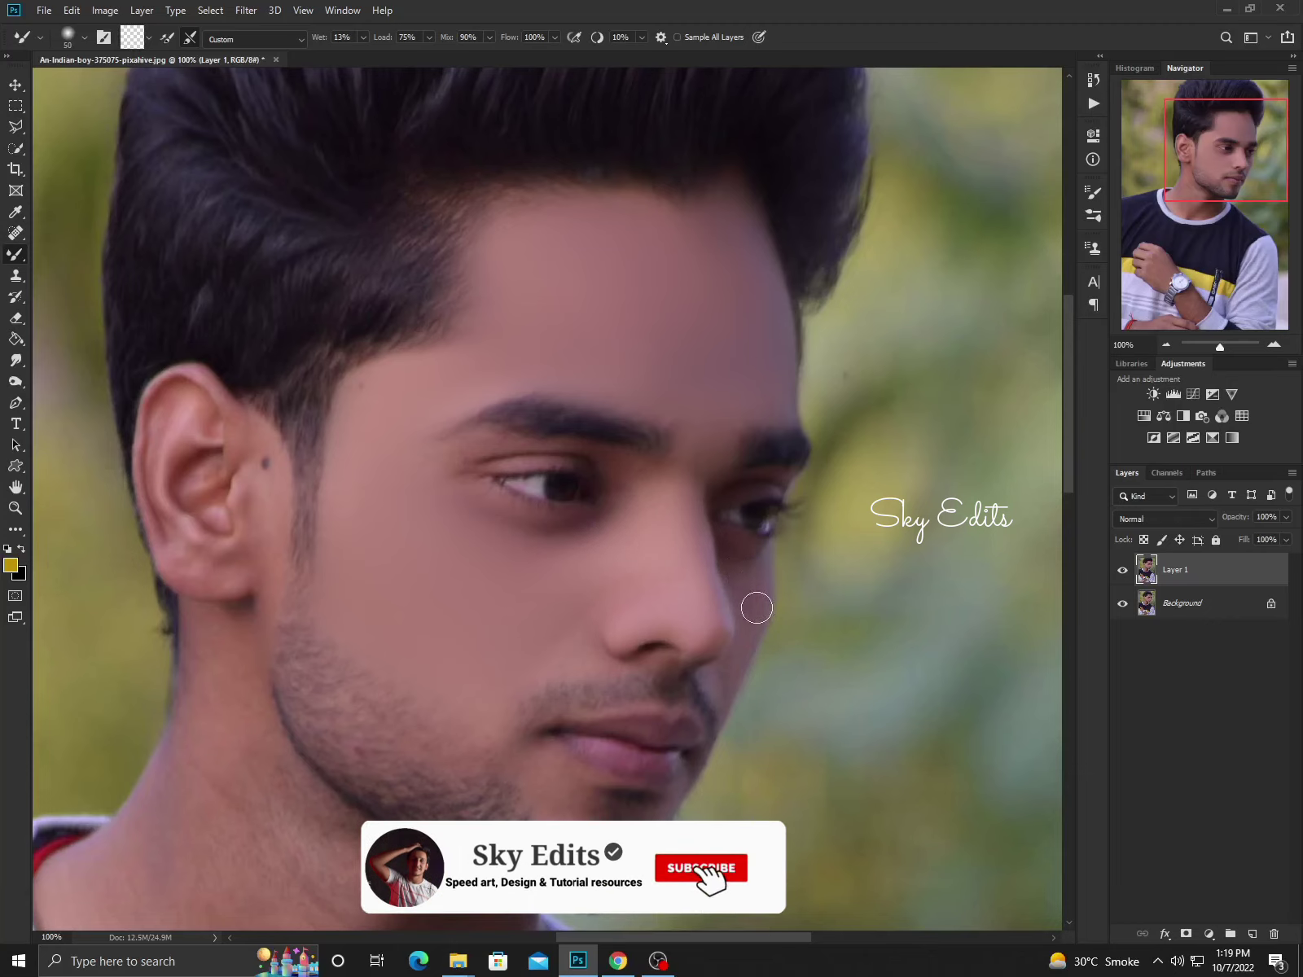
pyautogui.moveTo(757, 607)
pyautogui.mouseDown()
pyautogui.moveTo(721, 683)
pyautogui.moveTo(741, 633)
pyautogui.mouseUp()
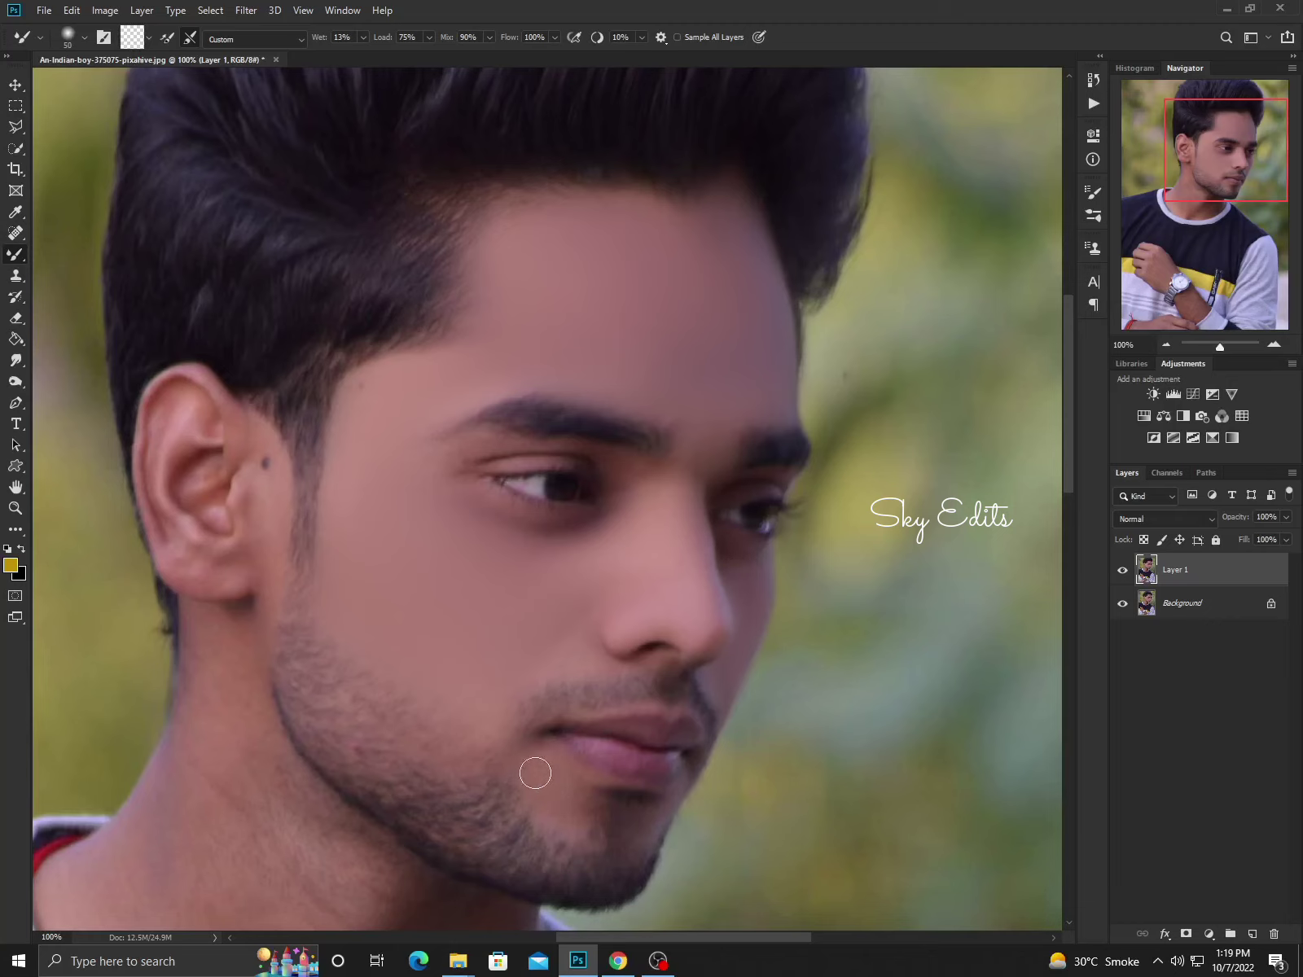
# Smooth the neck skin and shadow below the ear with a size-70 Mixer Brush.
pyautogui.moveTo(547, 755); pyautogui.dragTo(668, 572)
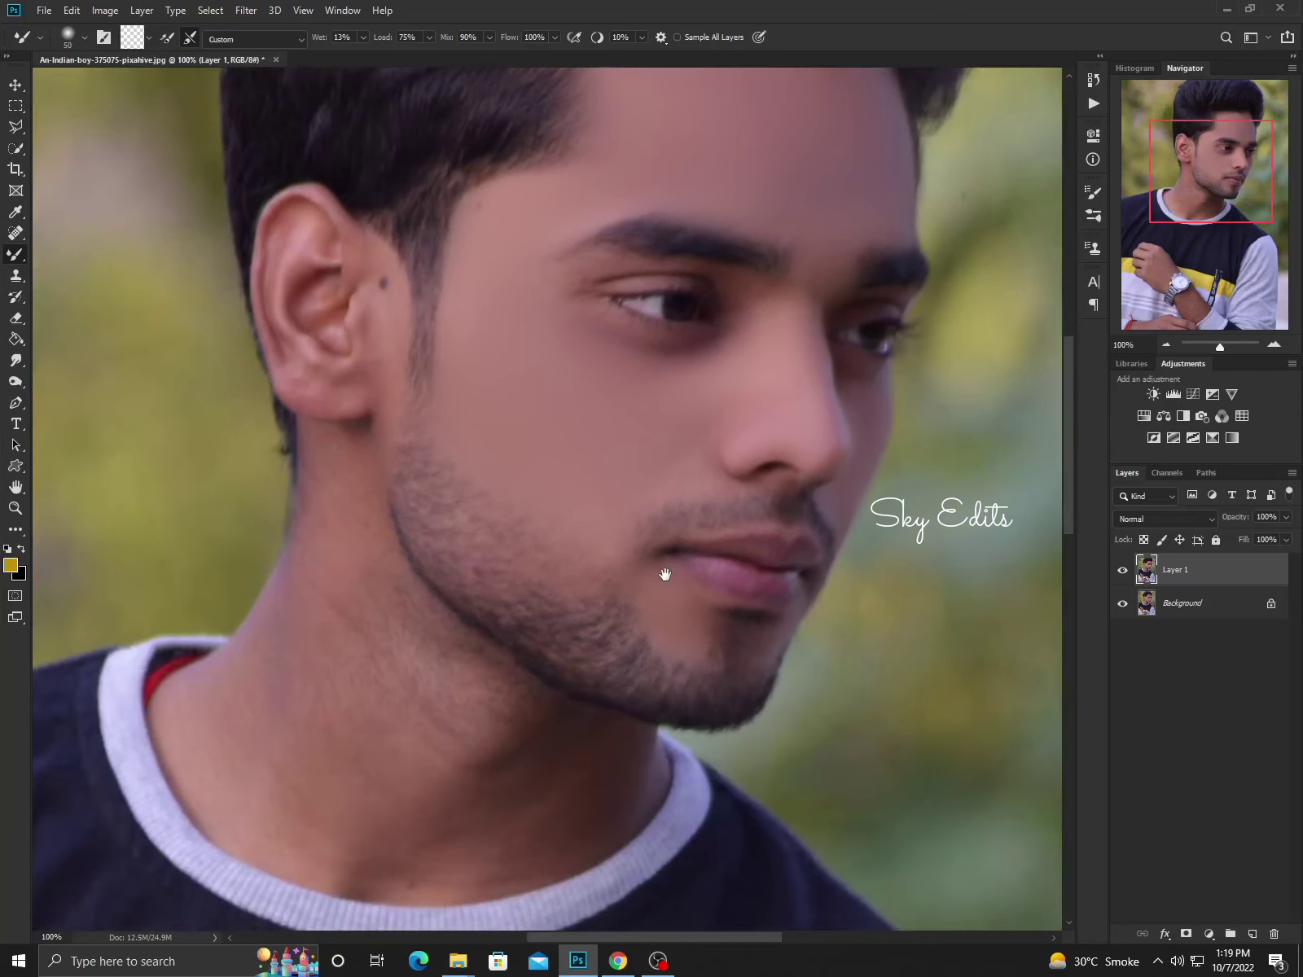
pyautogui.hotkey('ctrl', '-')
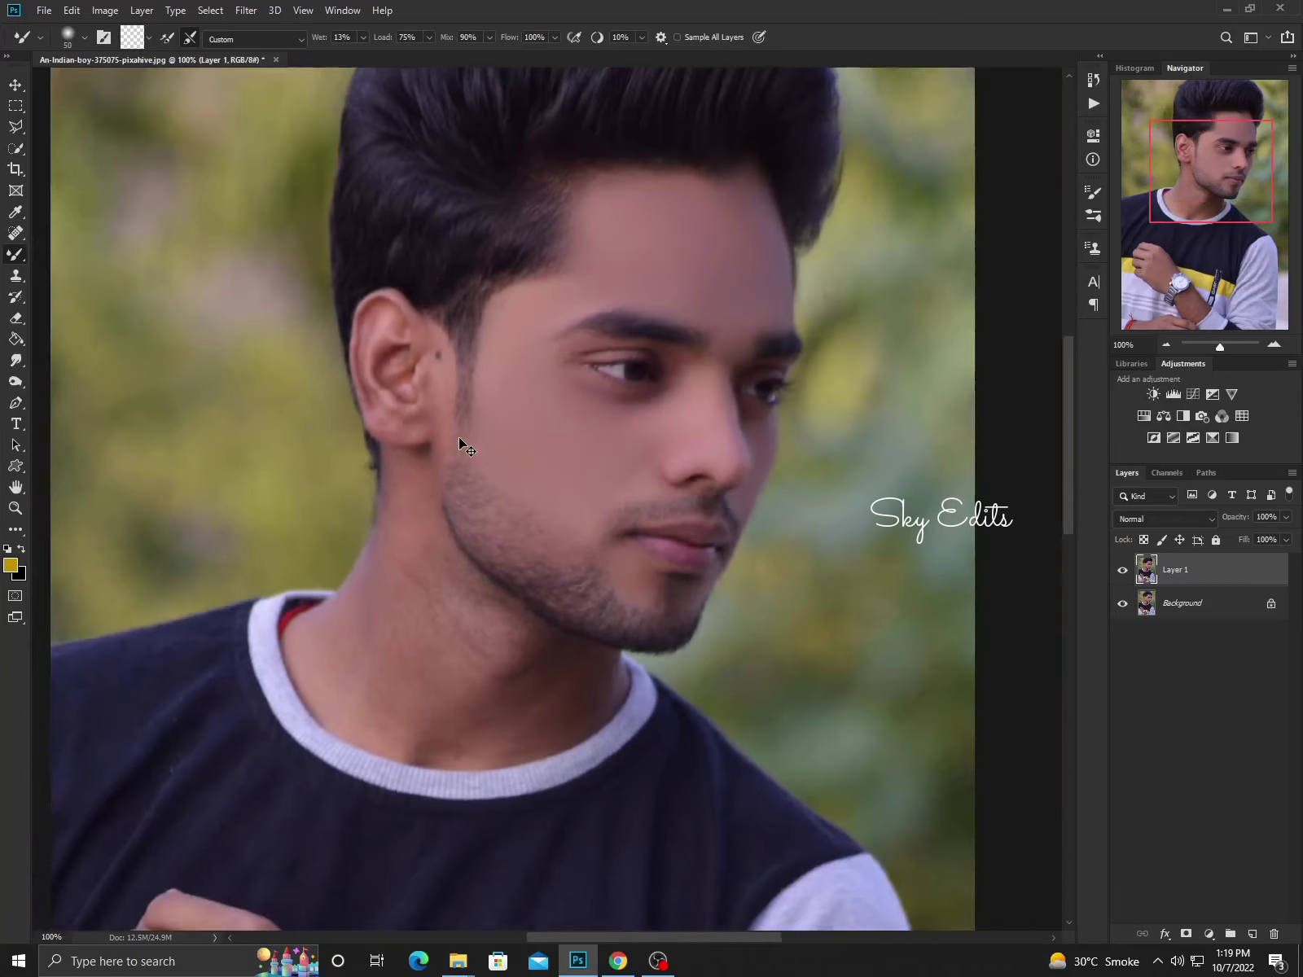
pyautogui.hotkey('ctrl', '-')
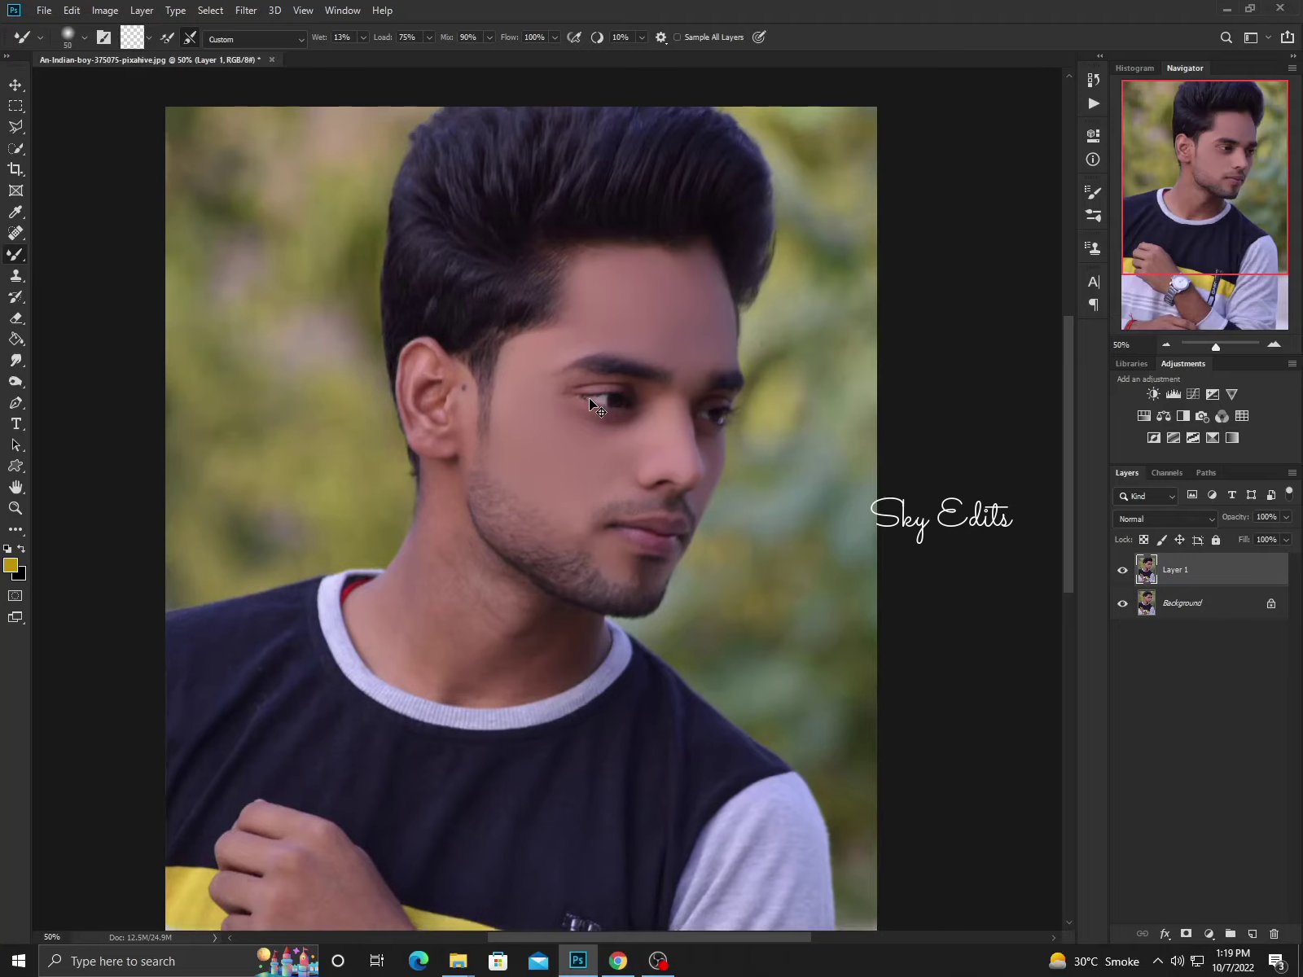
pyautogui.hotkey('ctrl', '+')
pyautogui.hotkey('ctrl', '+')
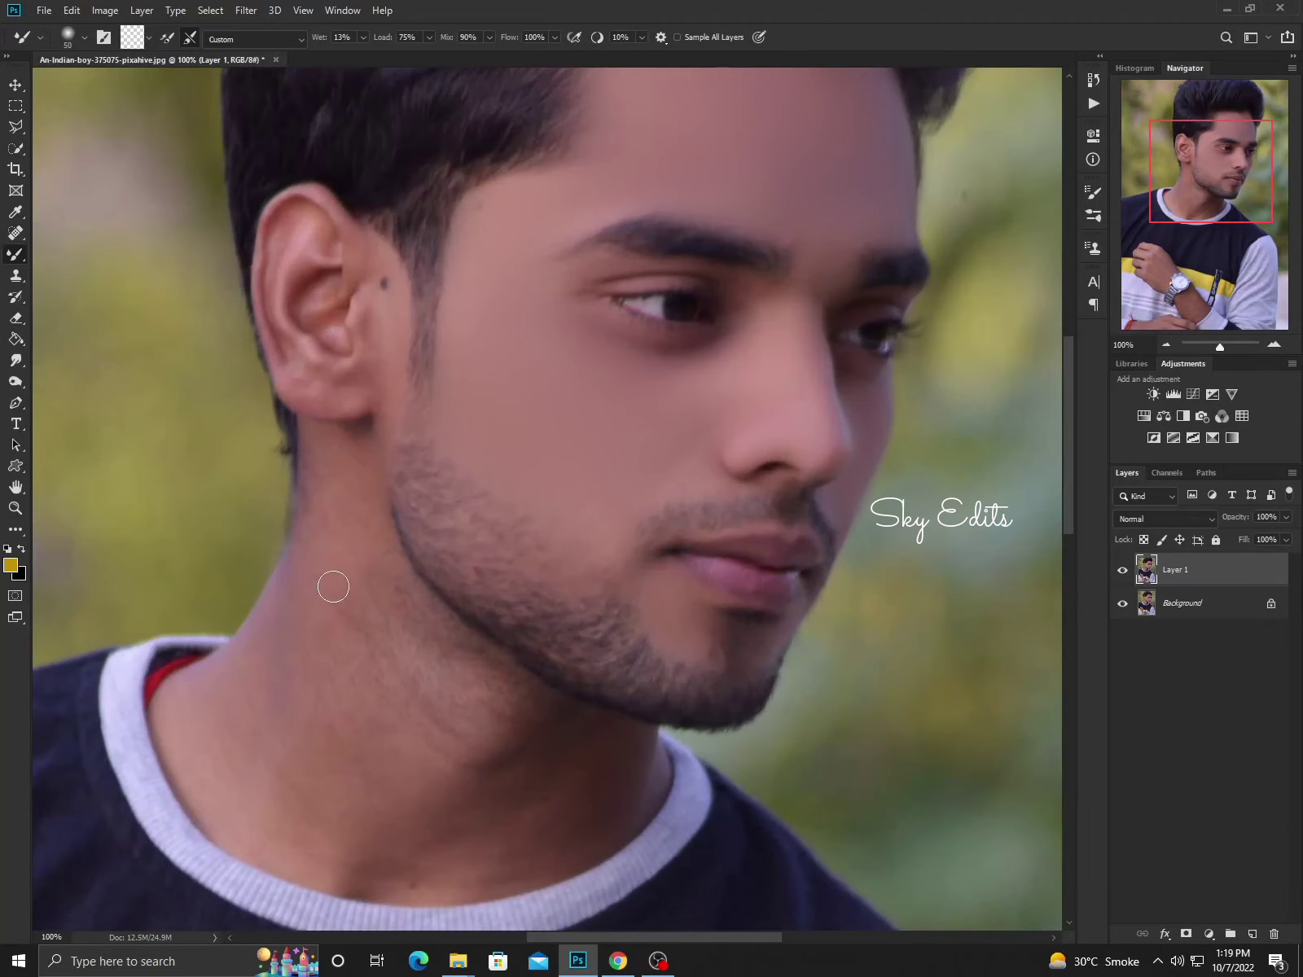
pyautogui.press(']')
pyautogui.press(']')
pyautogui.press(']')
pyautogui.moveTo(264, 756)
pyautogui.mouseDown()
pyautogui.moveTo(244, 721)
pyautogui.moveTo(209, 703)
pyautogui.moveTo(197, 738)
pyautogui.moveTo(260, 807)
pyautogui.moveTo(311, 753)
pyautogui.moveTo(297, 779)
pyautogui.moveTo(323, 843)
pyautogui.moveTo(372, 861)
pyautogui.moveTo(387, 851)
pyautogui.moveTo(352, 709)
pyautogui.moveTo(427, 645)
pyautogui.moveTo(370, 581)
pyautogui.moveTo(428, 651)
pyautogui.moveTo(356, 586)
pyautogui.moveTo(325, 479)
pyautogui.mouseUp()
pyautogui.moveTo(324, 505)
pyautogui.mouseDown()
pyautogui.moveTo(347, 557)
pyautogui.moveTo(350, 428)
pyautogui.moveTo(302, 470)
pyautogui.moveTo(340, 576)
pyautogui.moveTo(445, 686)
pyautogui.moveTo(451, 663)
pyautogui.moveTo(488, 692)
pyautogui.moveTo(494, 721)
pyautogui.moveTo(456, 779)
pyautogui.moveTo(474, 846)
pyautogui.moveTo(435, 851)
pyautogui.moveTo(465, 859)
pyautogui.moveTo(591, 814)
pyautogui.moveTo(581, 770)
pyautogui.moveTo(535, 727)
pyautogui.moveTo(596, 747)
pyautogui.moveTo(475, 698)
pyautogui.moveTo(424, 633)
pyautogui.moveTo(644, 783)
pyautogui.mouseUp()
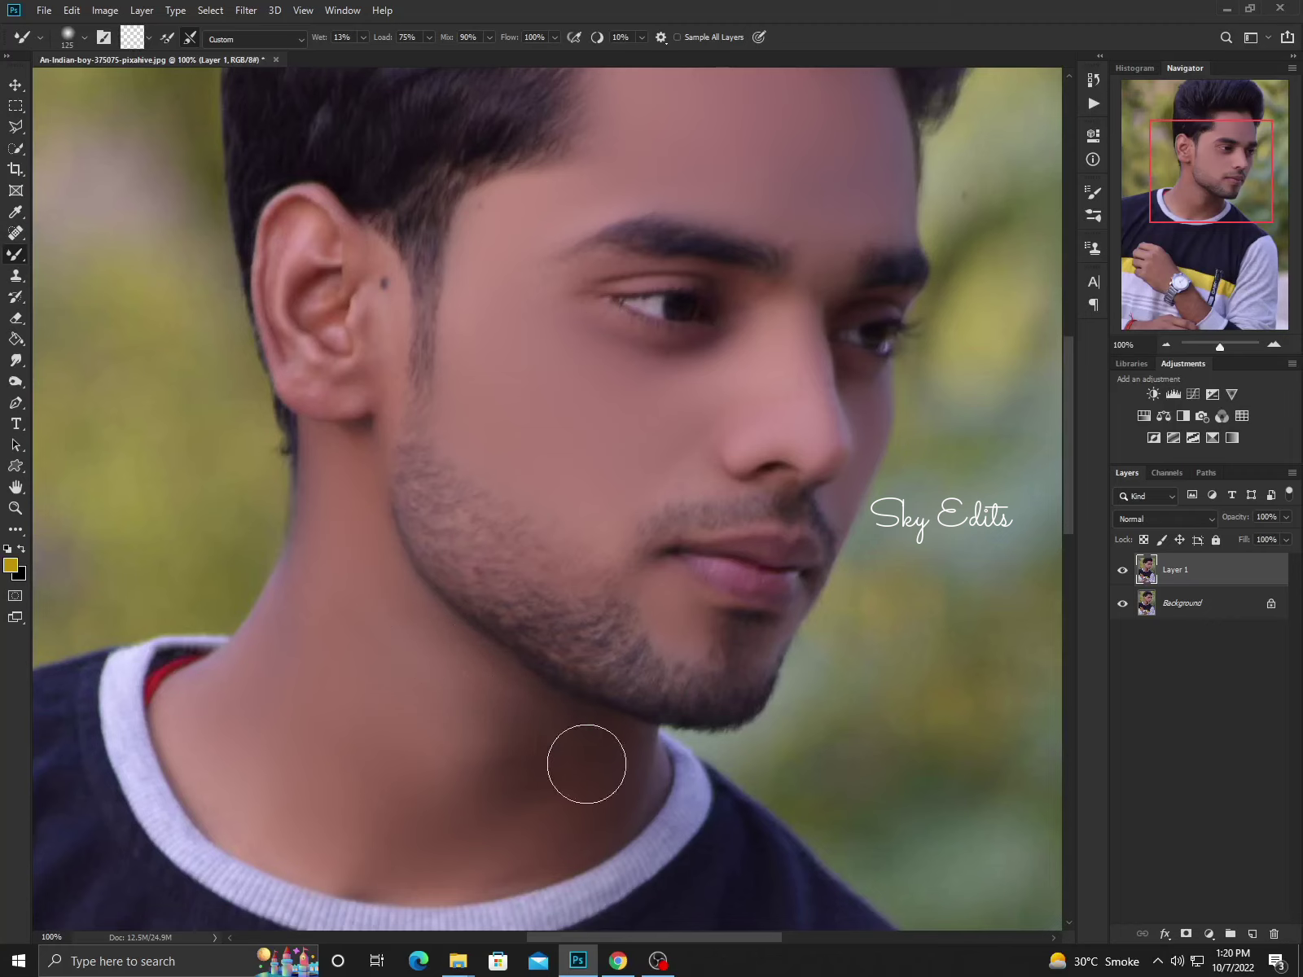
# Blend away the dark mole near the ear at size 90, then zoom out to 25%.
pyautogui.press('[')
pyautogui.press('[')
pyautogui.press('[')
pyautogui.press('[')
pyautogui.press('[')
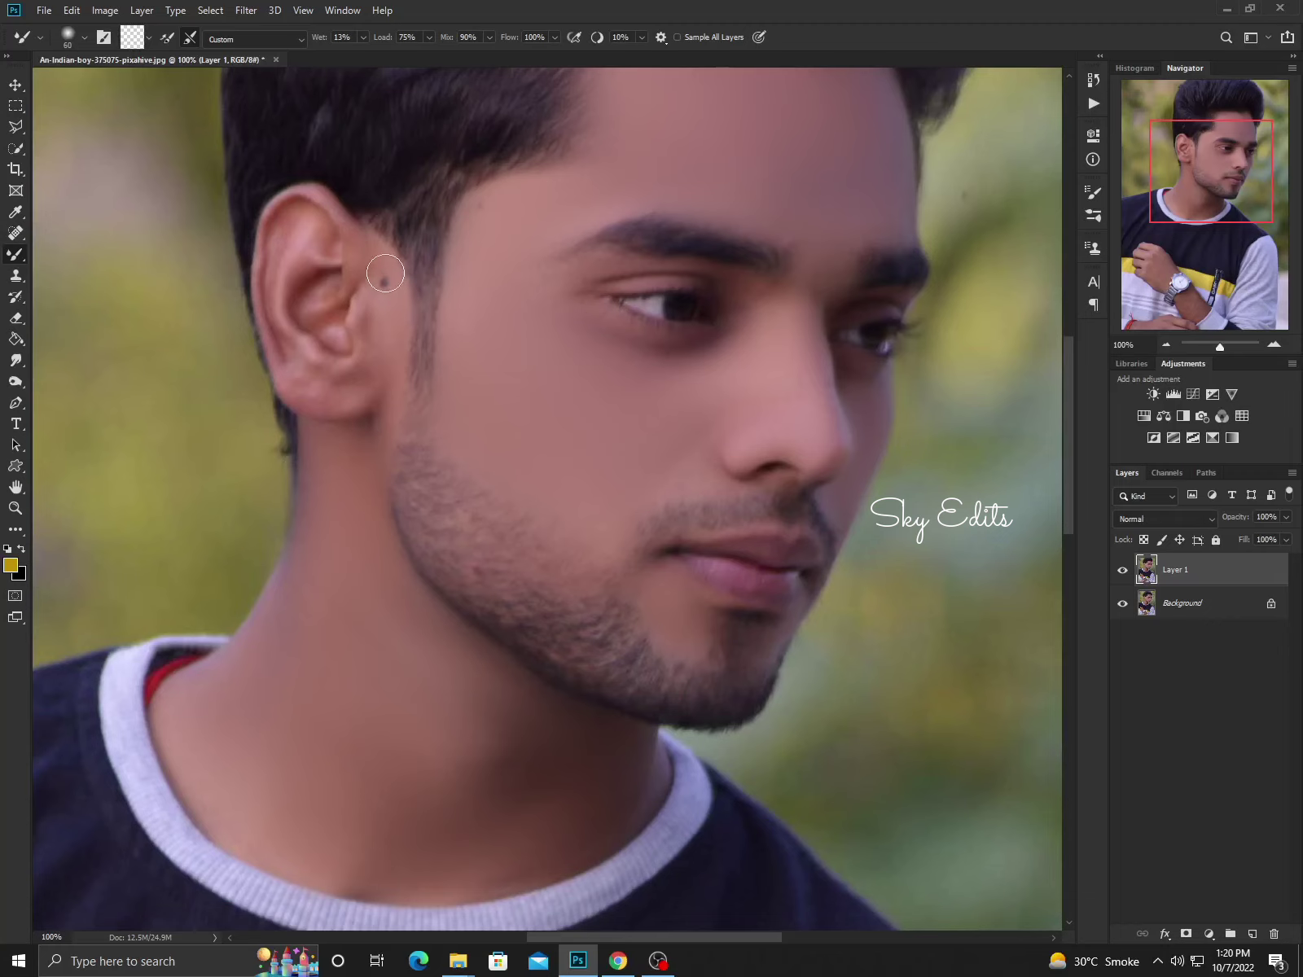
pyautogui.moveTo(385, 268); pyautogui.dragTo(381, 281)
pyautogui.scroll(-1, 526, 450)
pyautogui.scroll(-2, 628, 460)
pyautogui.scroll(-1, 753, 500)
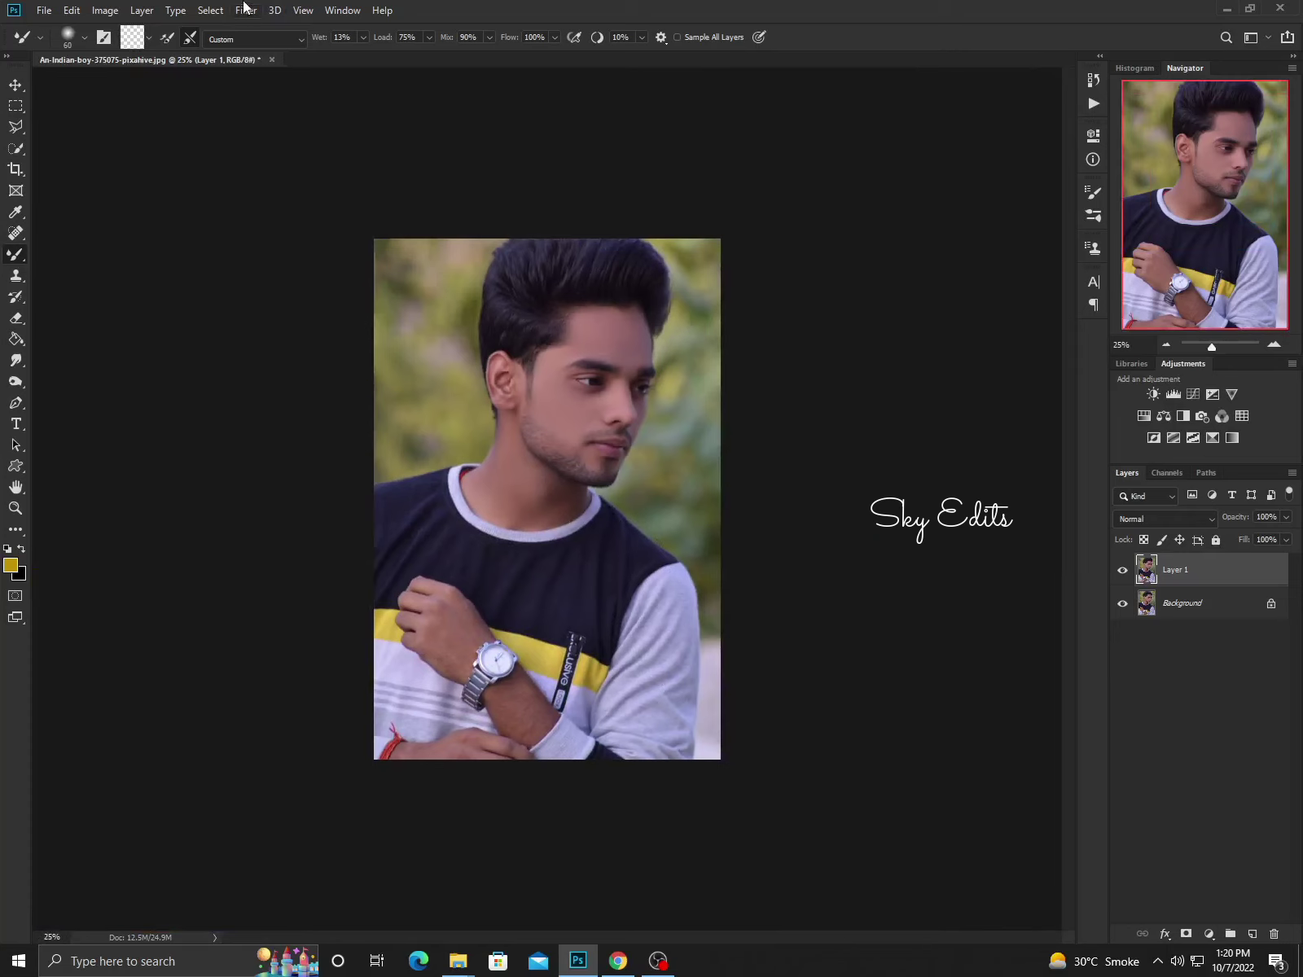
# In the Camera Raw Filter, set Exposure +0.15 and Contrast -7.
pyautogui.click(246, 10)
pyautogui.click(325, 107)
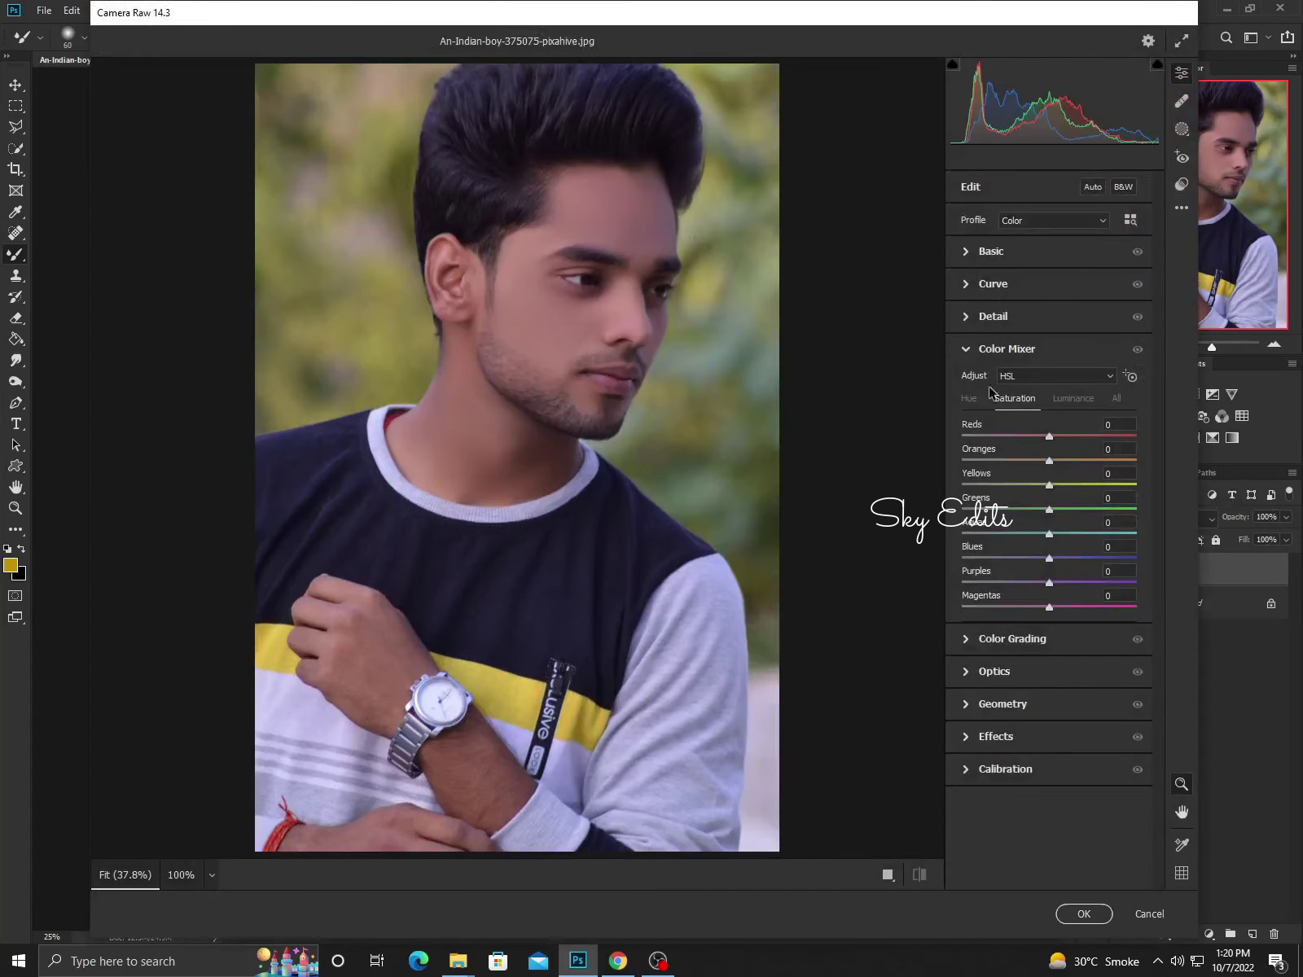
pyautogui.click(963, 254)
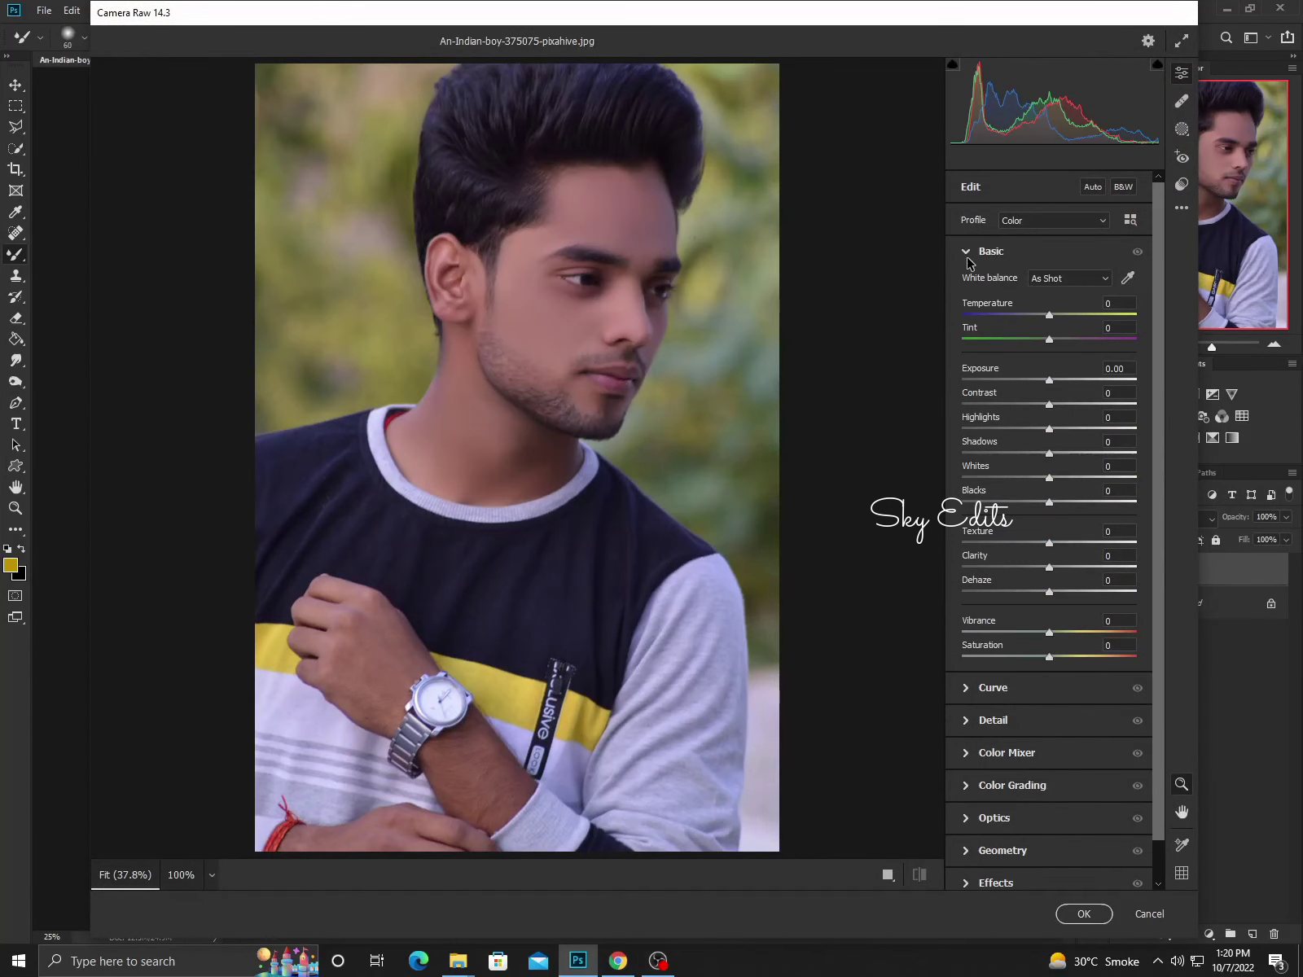
pyautogui.moveTo(1050, 380); pyautogui.dragTo(1042, 407)
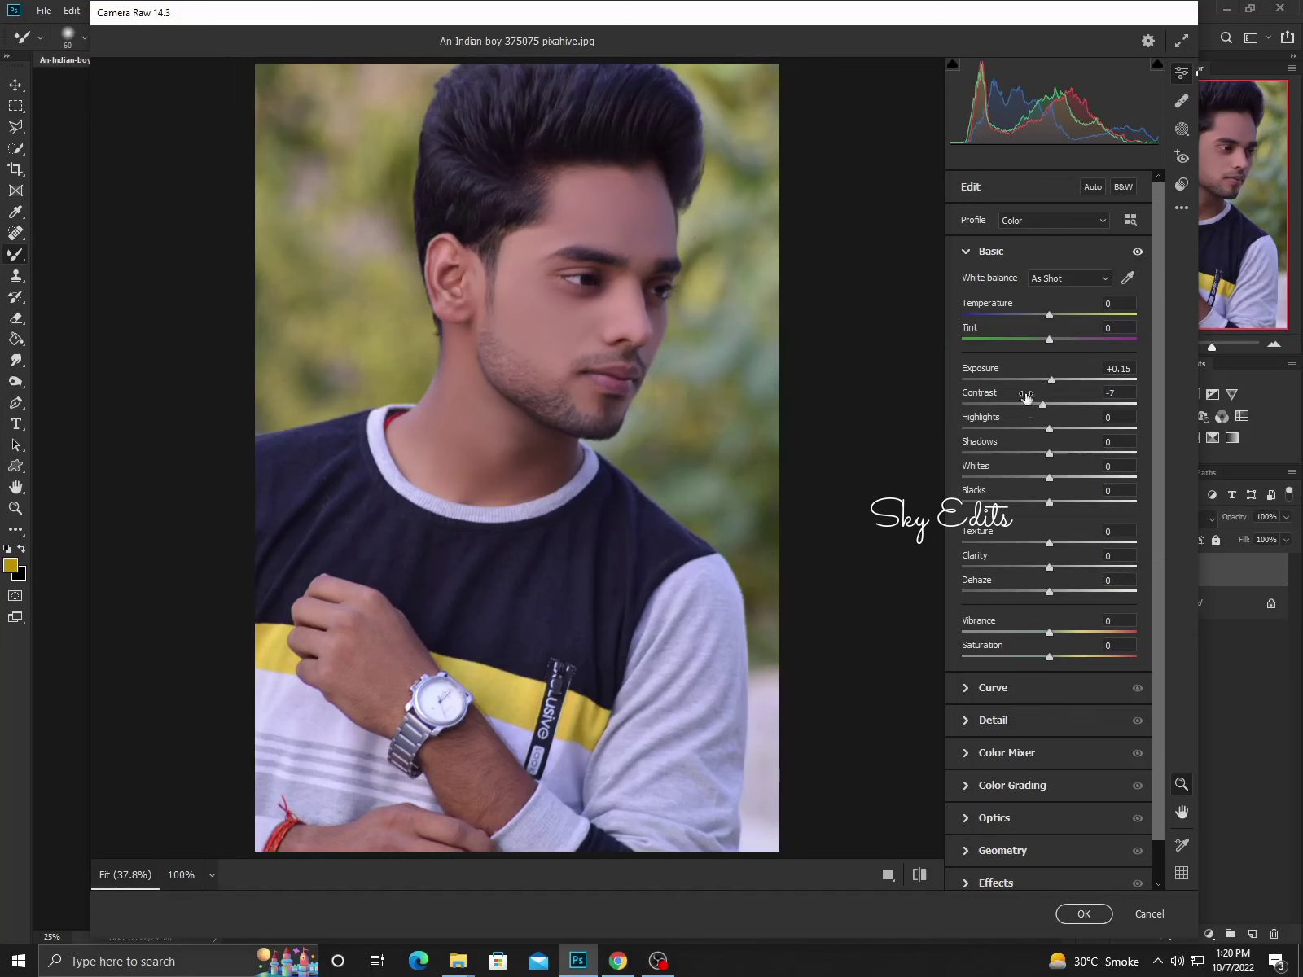
pyautogui.scroll(-1, 1044, 531)
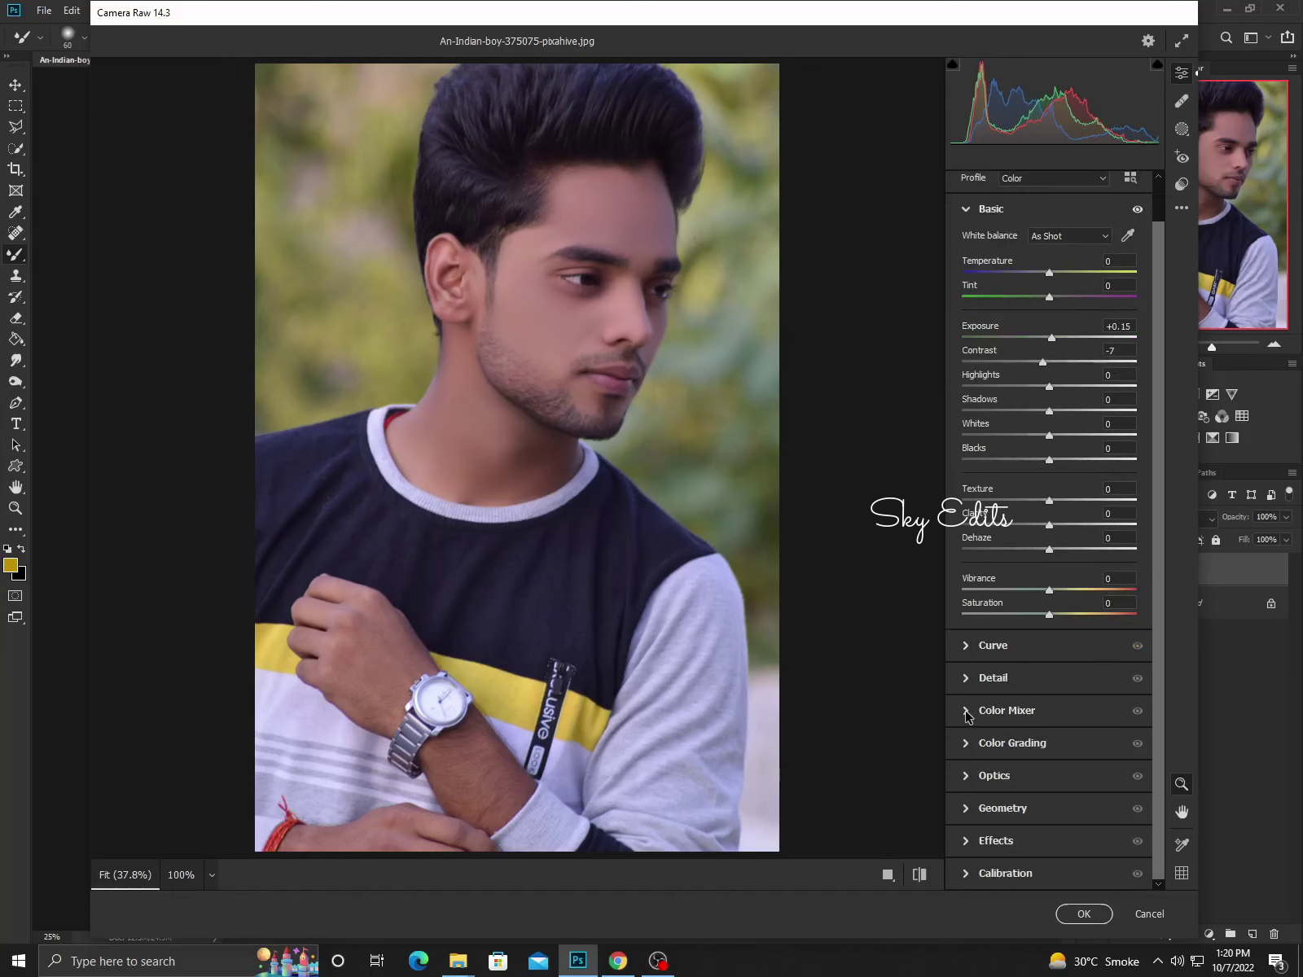
# Set Oranges saturation -17 and luminance +16 in the Color Mixer, then apply.
pyautogui.click(966, 714)
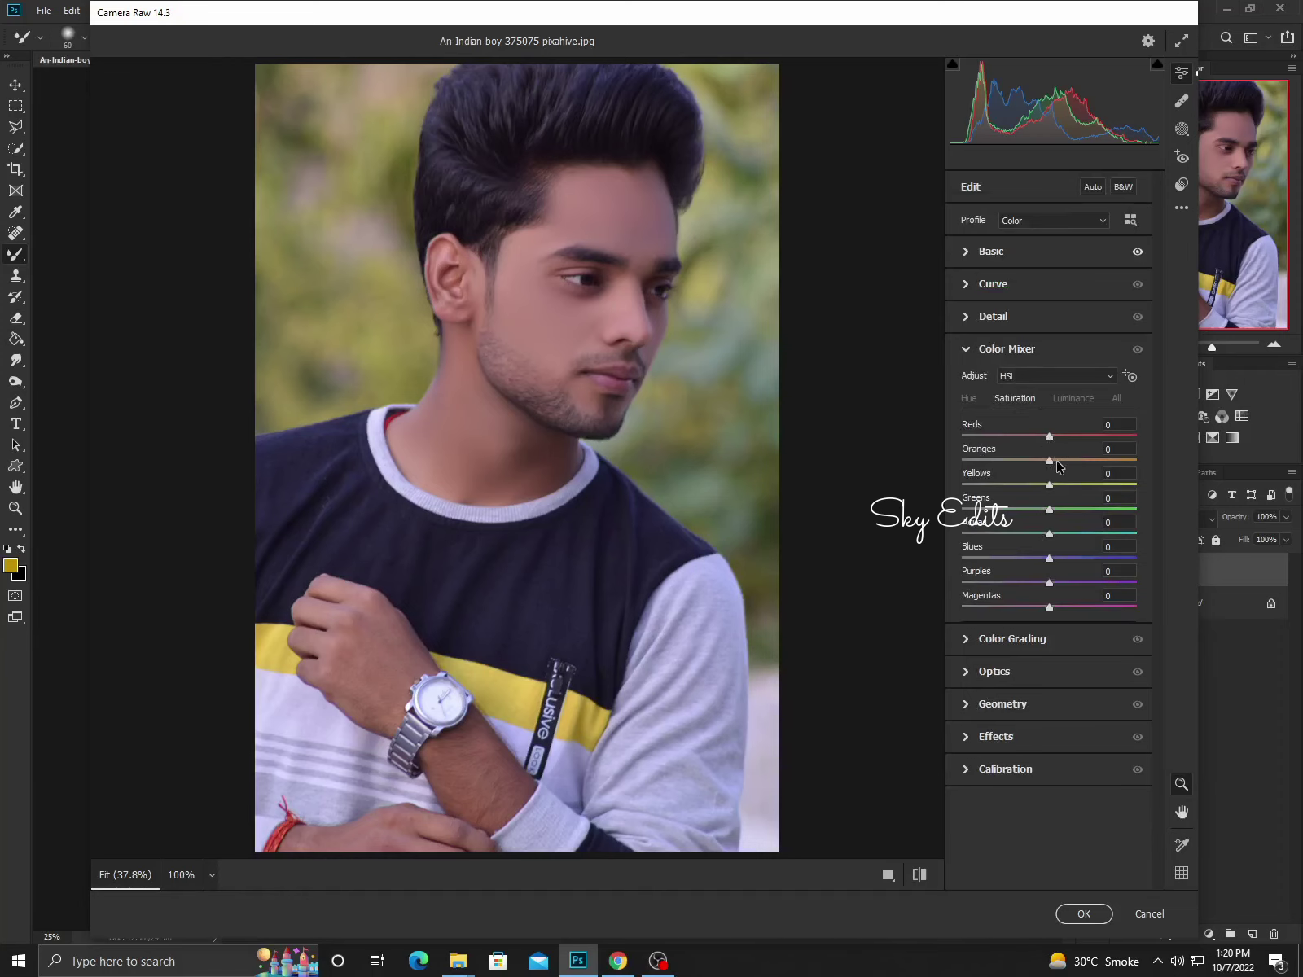
pyautogui.moveTo(1049, 461); pyautogui.dragTo(1034, 464)
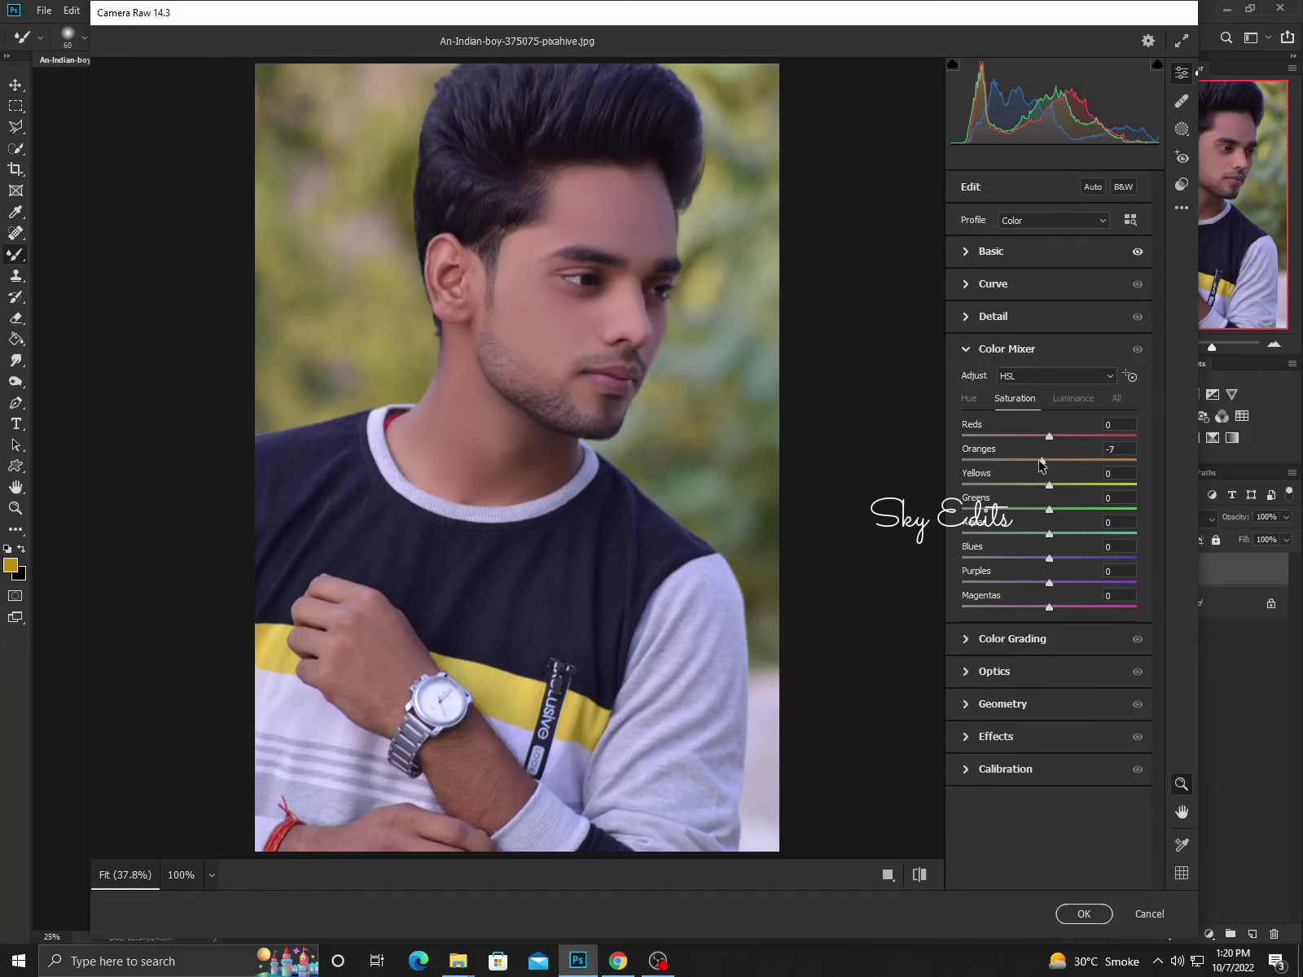
pyautogui.click(1071, 399)
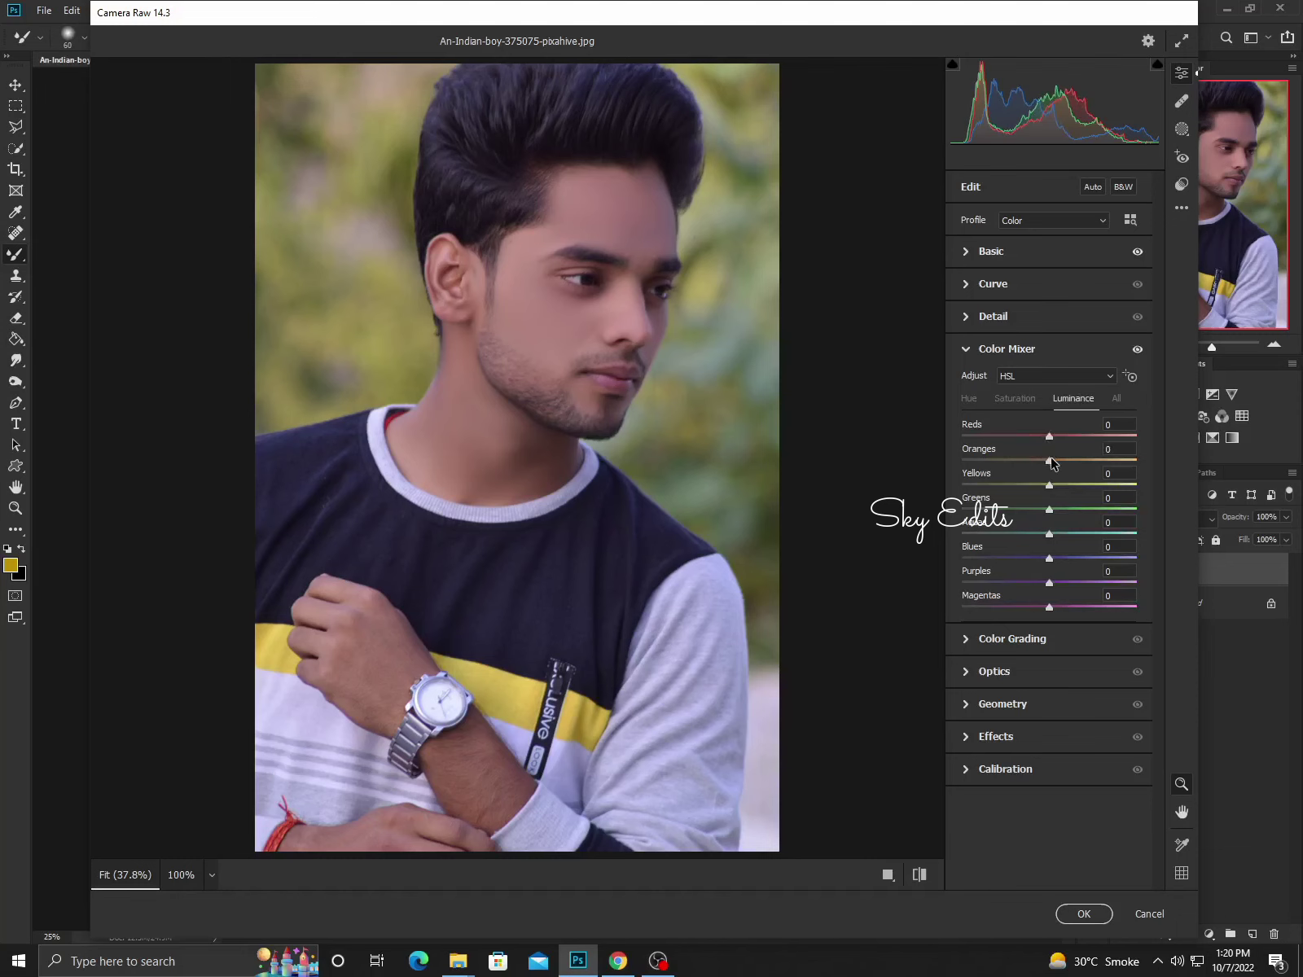
pyautogui.moveTo(1051, 463); pyautogui.dragTo(1064, 463)
pyautogui.click(1079, 912)
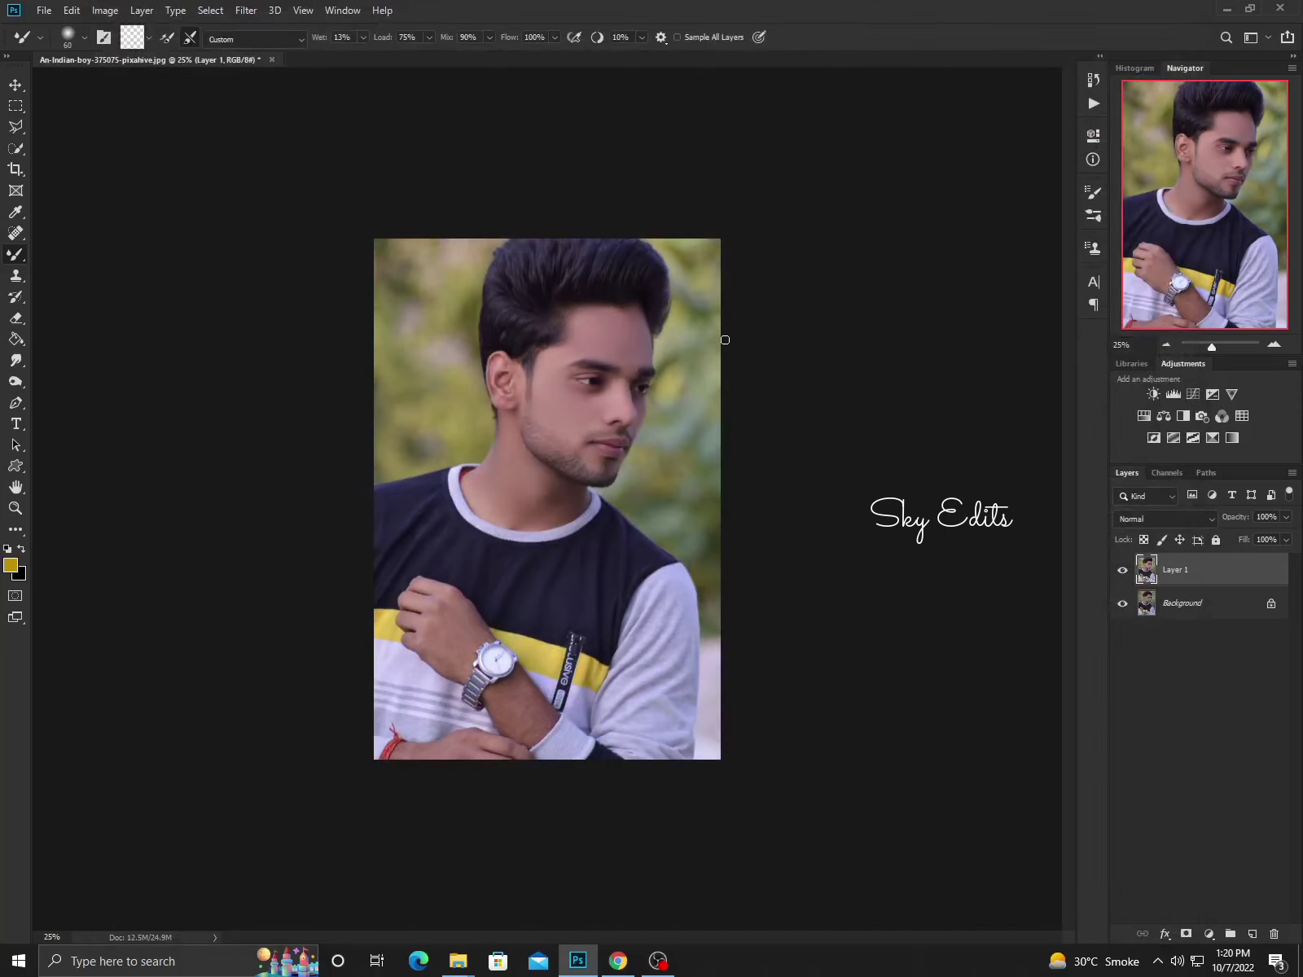
# Add a Selective Color adjustment layer with Yellows Cyan set to -25.
pyautogui.hotkey('ctrl', '+')
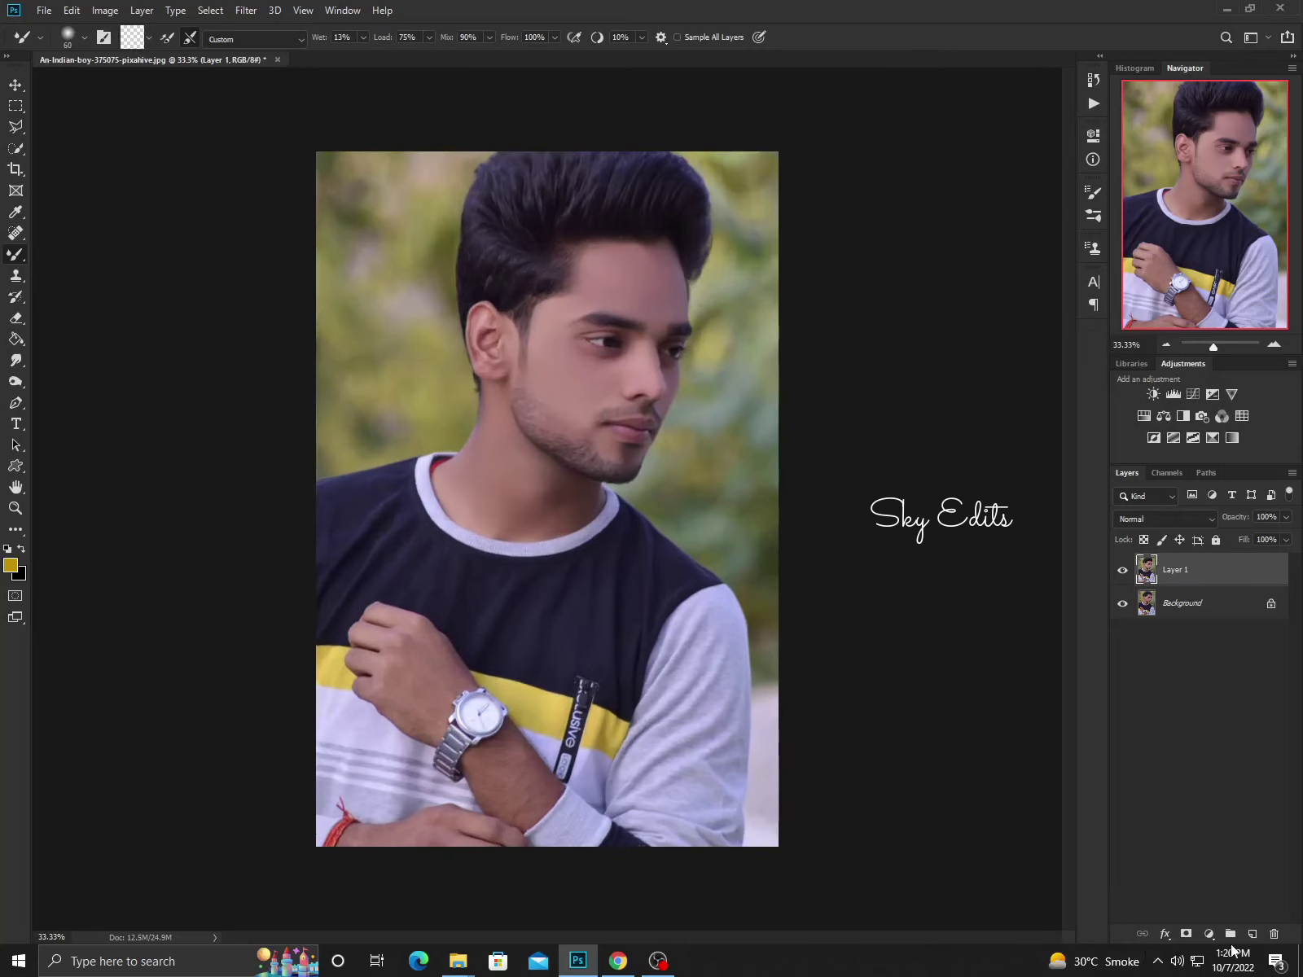
pyautogui.click(1209, 935)
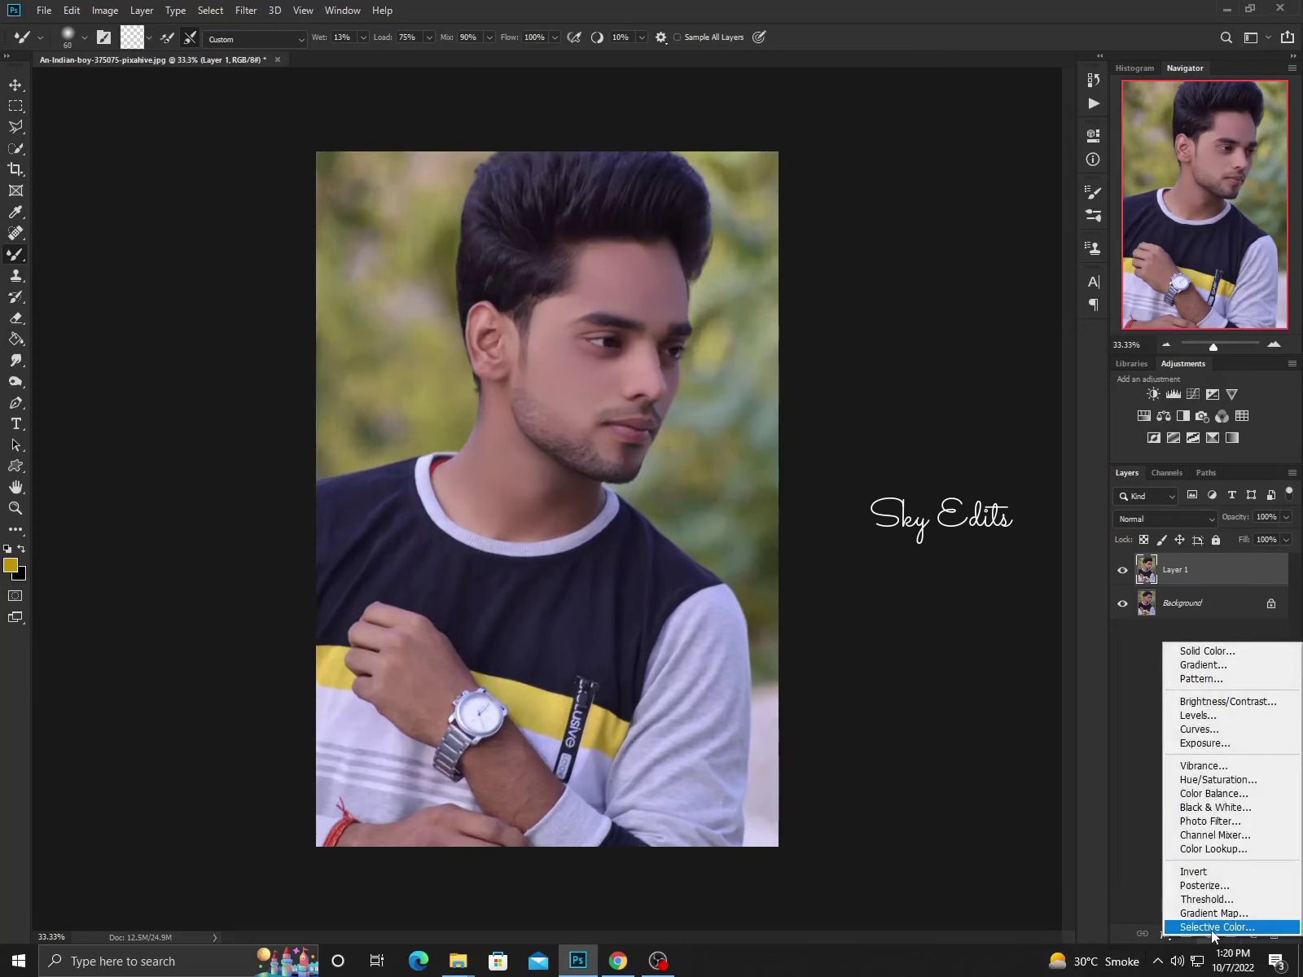
pyautogui.click(1213, 928)
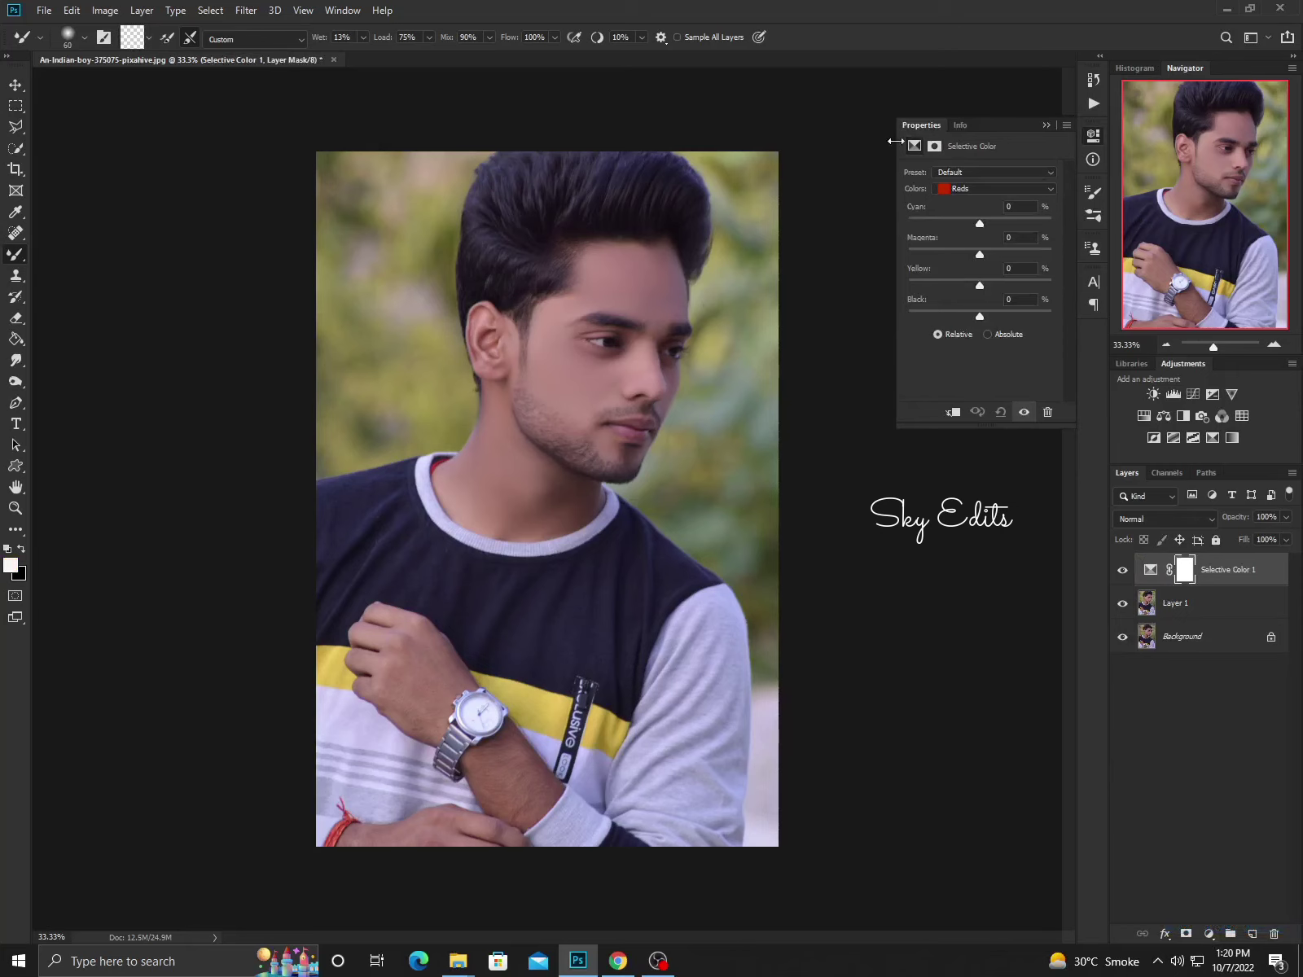
pyautogui.click(1050, 189)
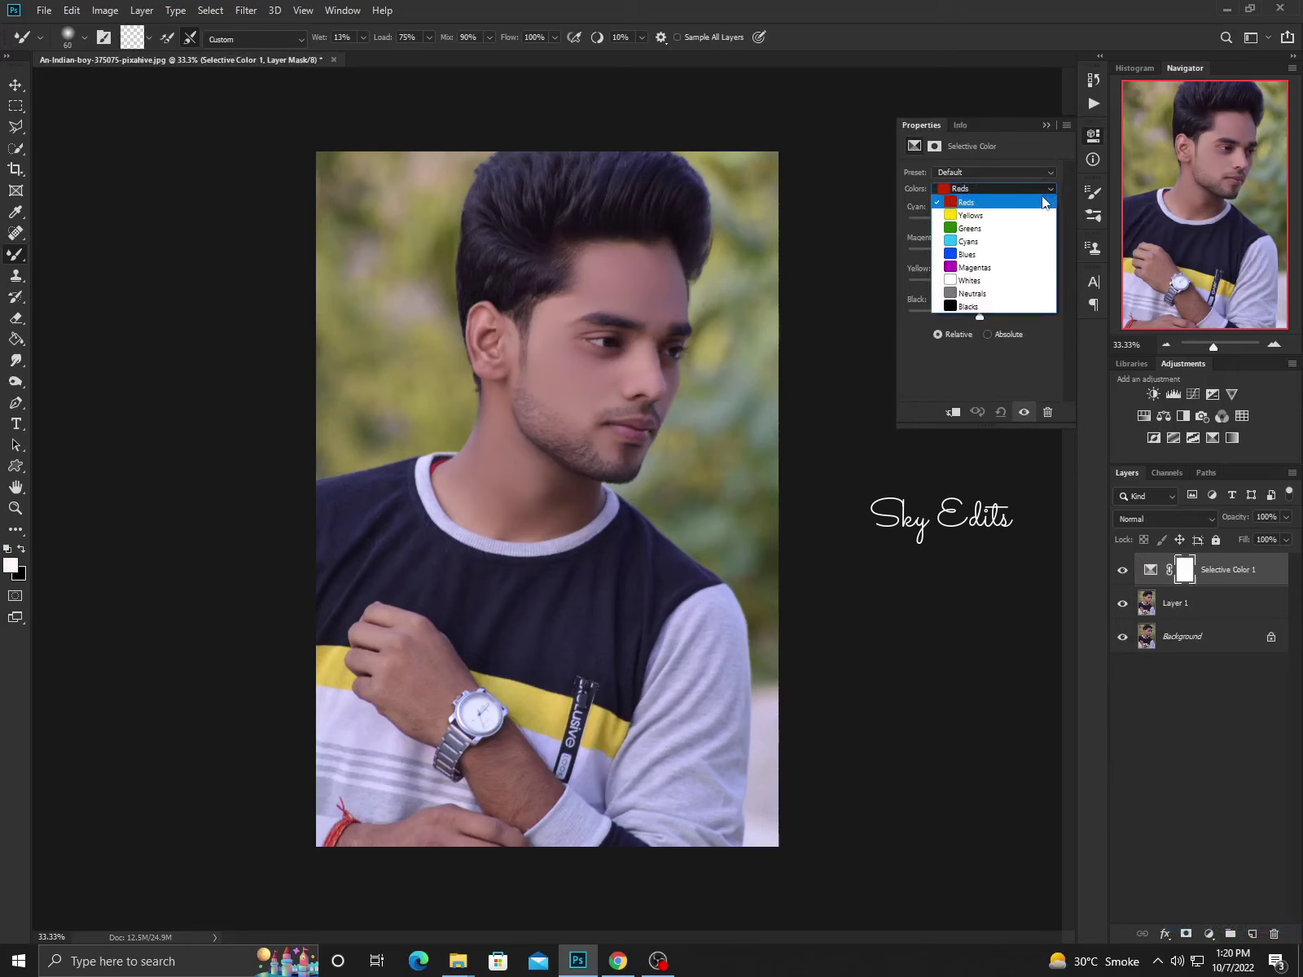
pyautogui.click(977, 217)
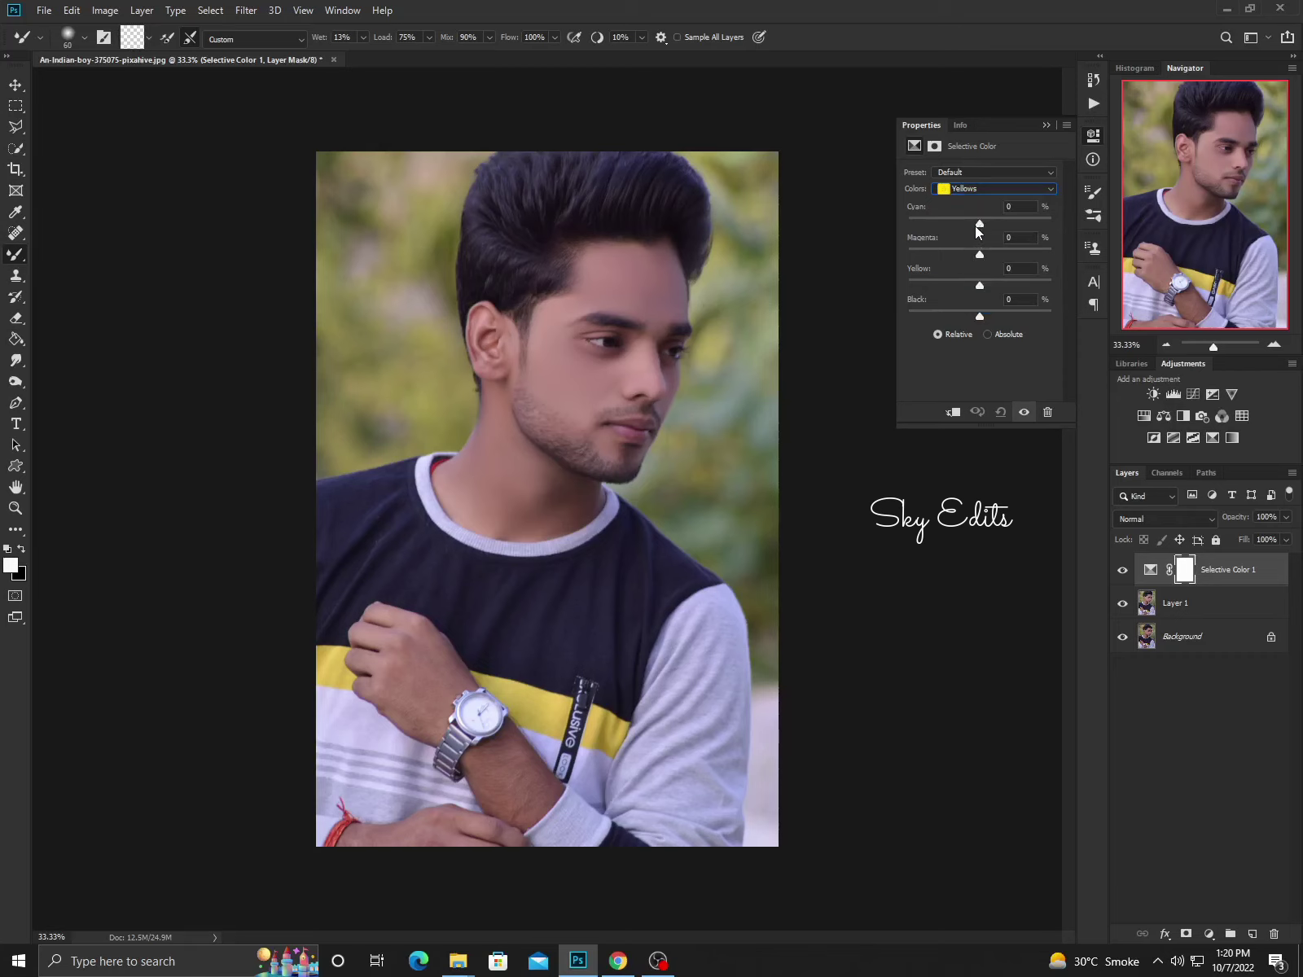
pyautogui.moveTo(981, 226); pyautogui.dragTo(961, 225)
# Set Greens to Cyan -35 and Magenta +6, then collapse the Properties panel.
pyautogui.click(1034, 188)
pyautogui.click(980, 227)
pyautogui.moveTo(979, 224); pyautogui.dragTo(958, 224)
pyautogui.click(1049, 189)
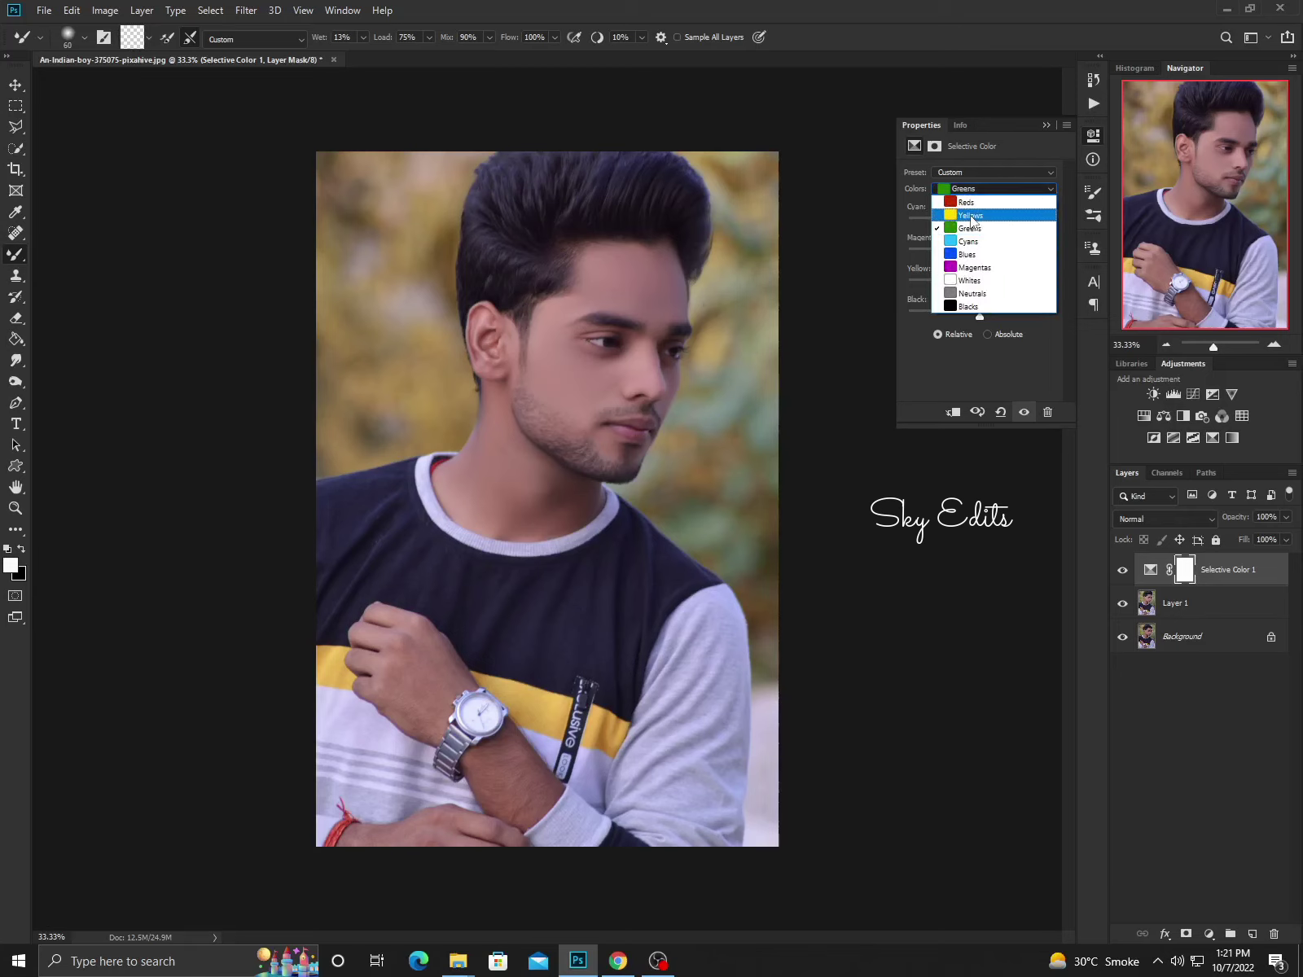
pyautogui.click(1047, 123)
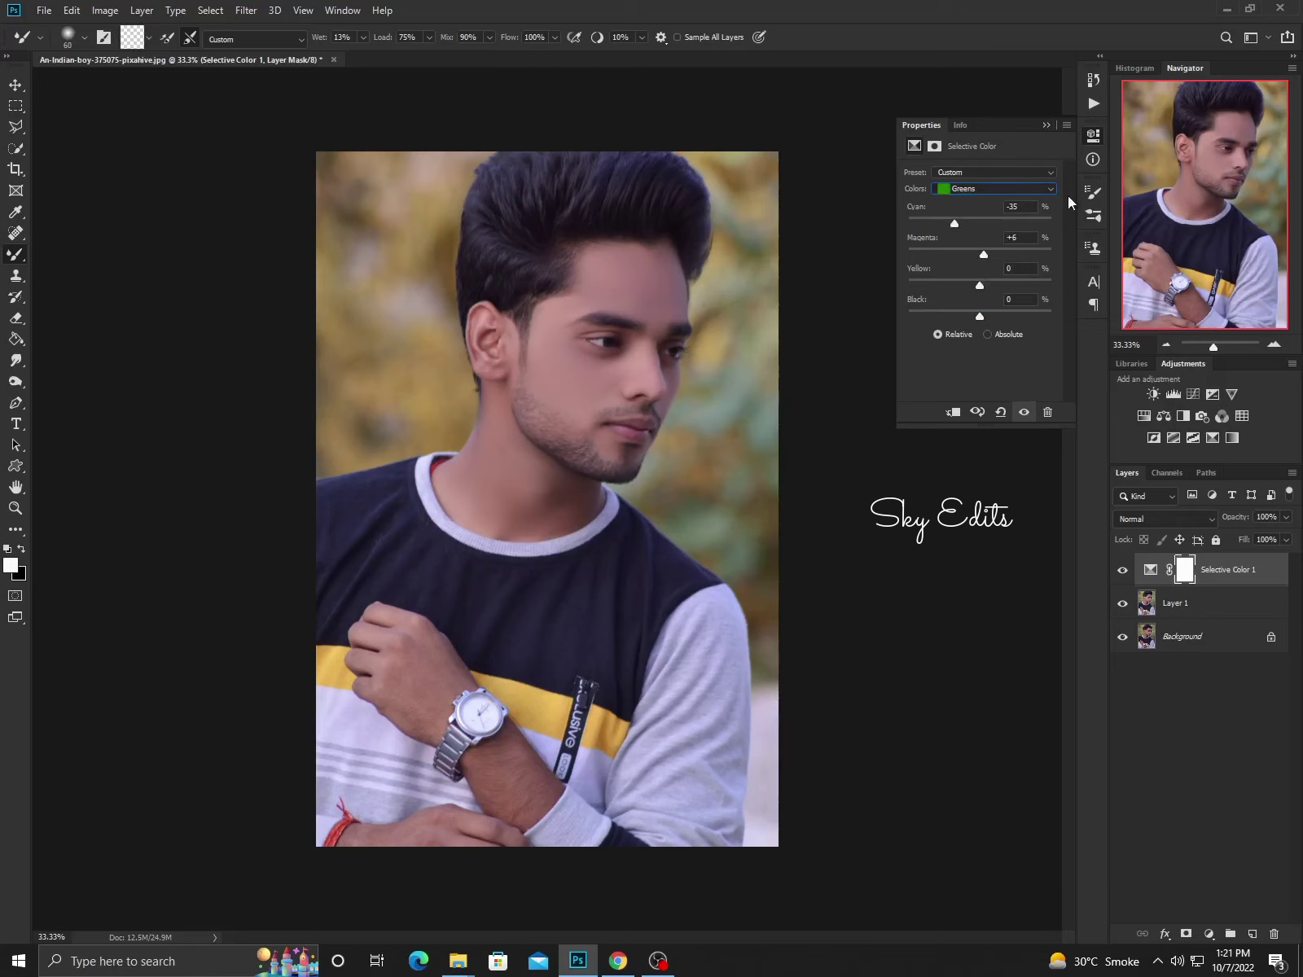
pyautogui.click(1046, 126)
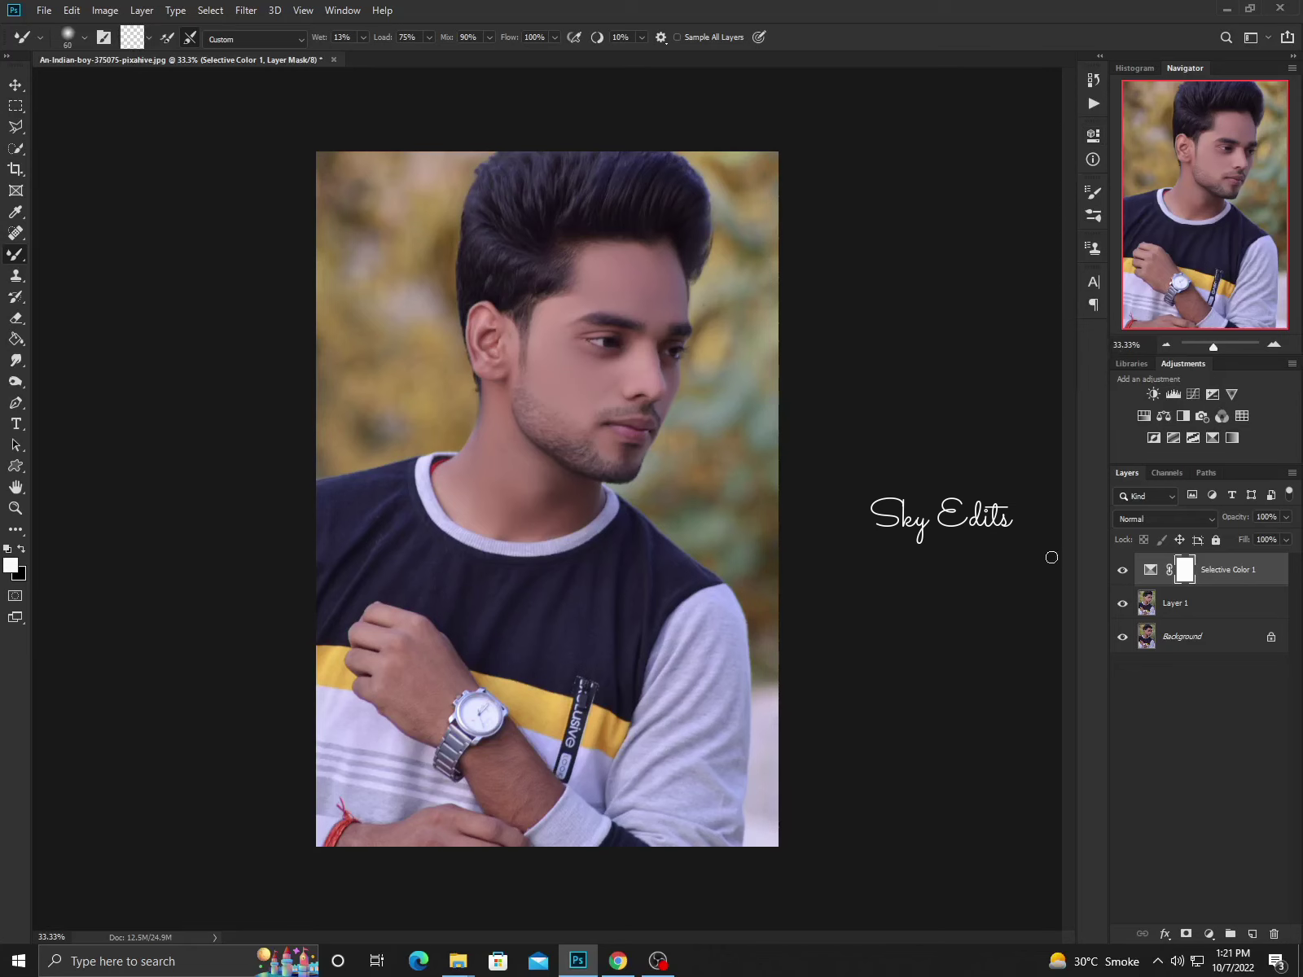
pyautogui.rightClick(1227, 585)
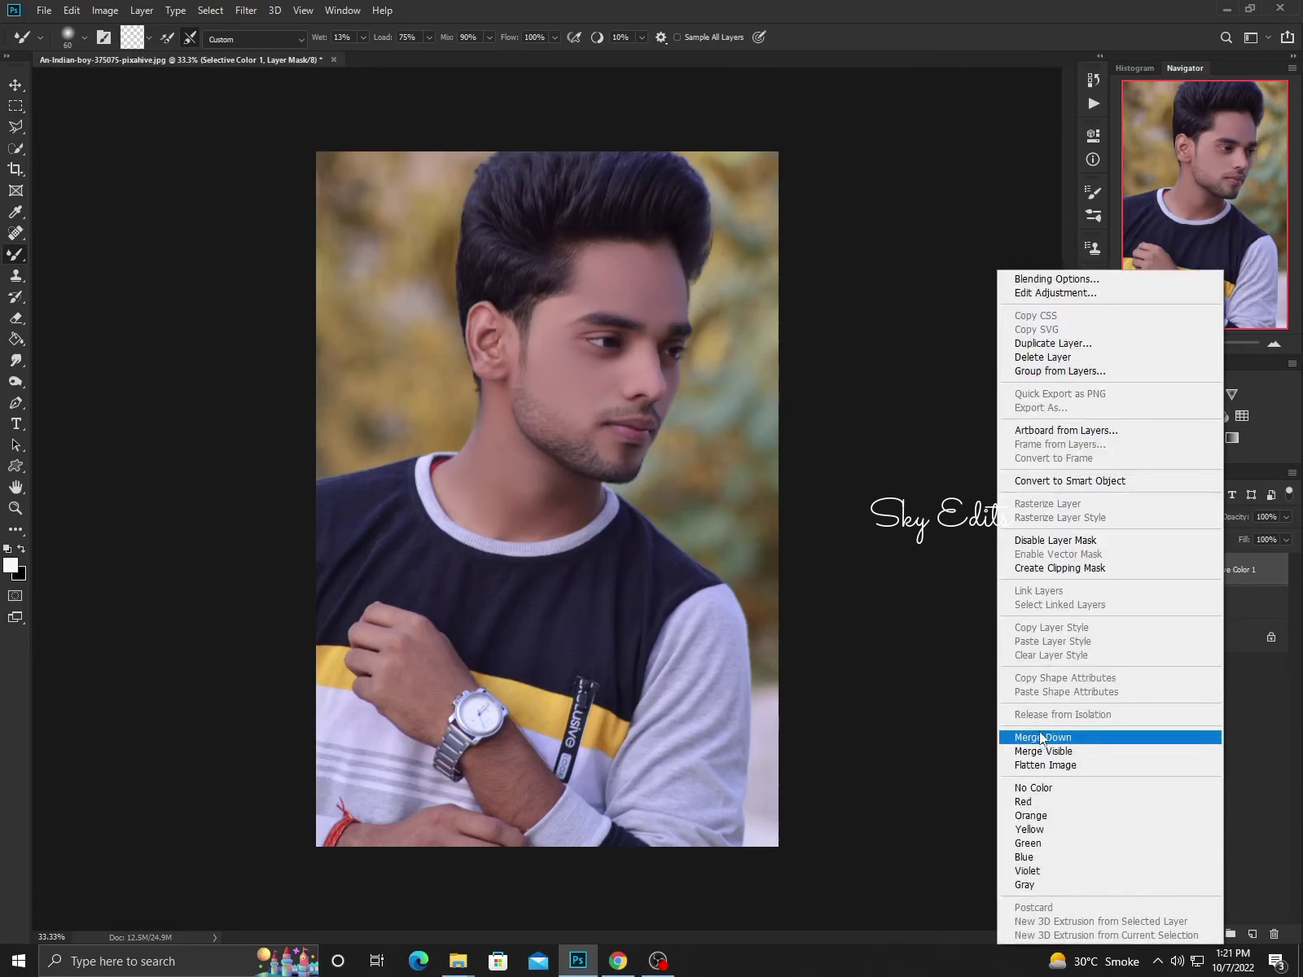
# Merge Selective Color 1 into Layer 1 and raise Yellows saturation to +42 in Camera Raw.
pyautogui.click(1040, 736)
pyautogui.click(246, 10)
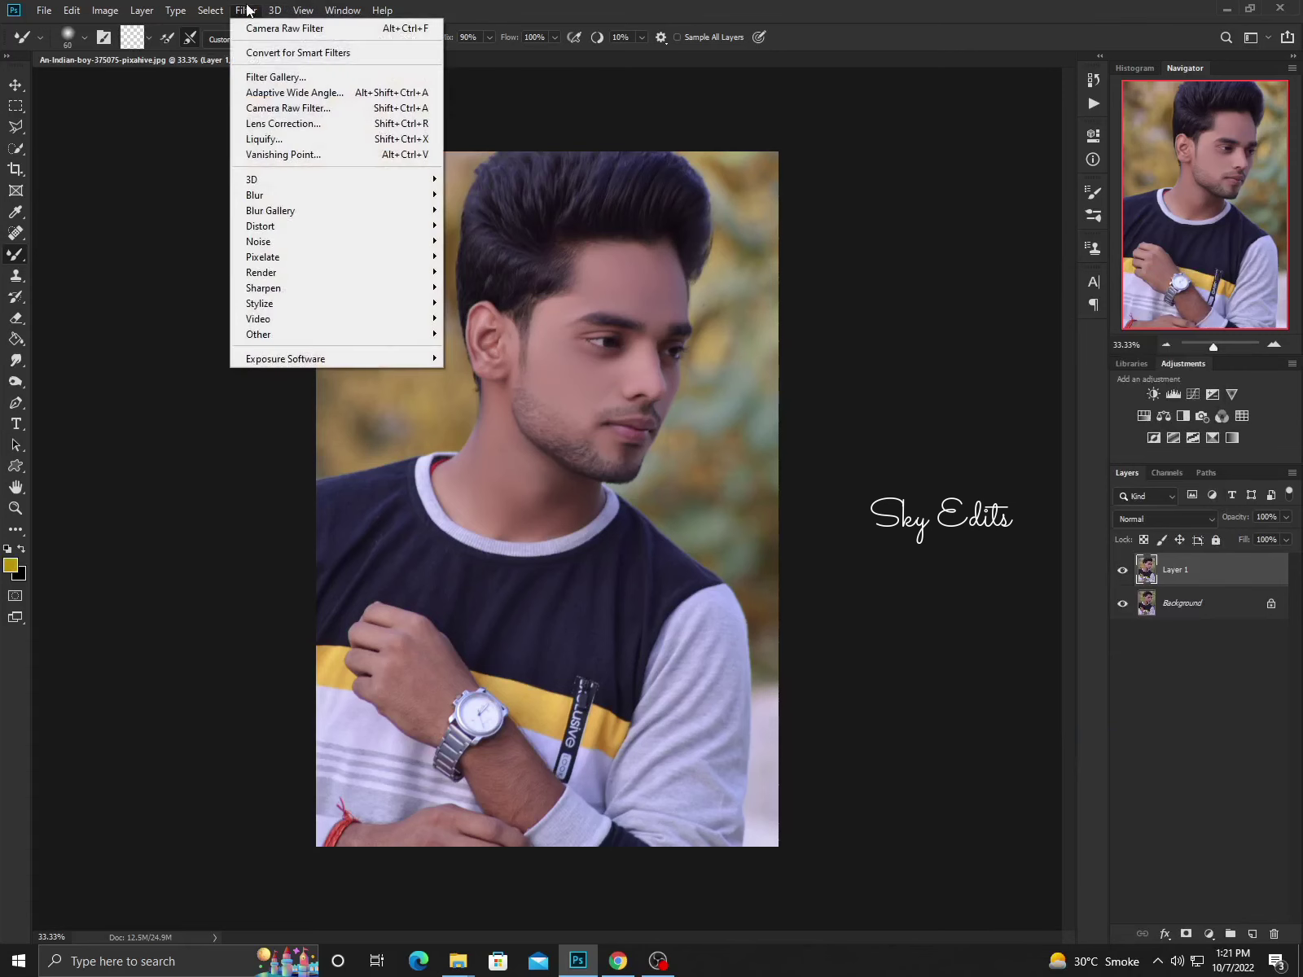
pyautogui.click(288, 108)
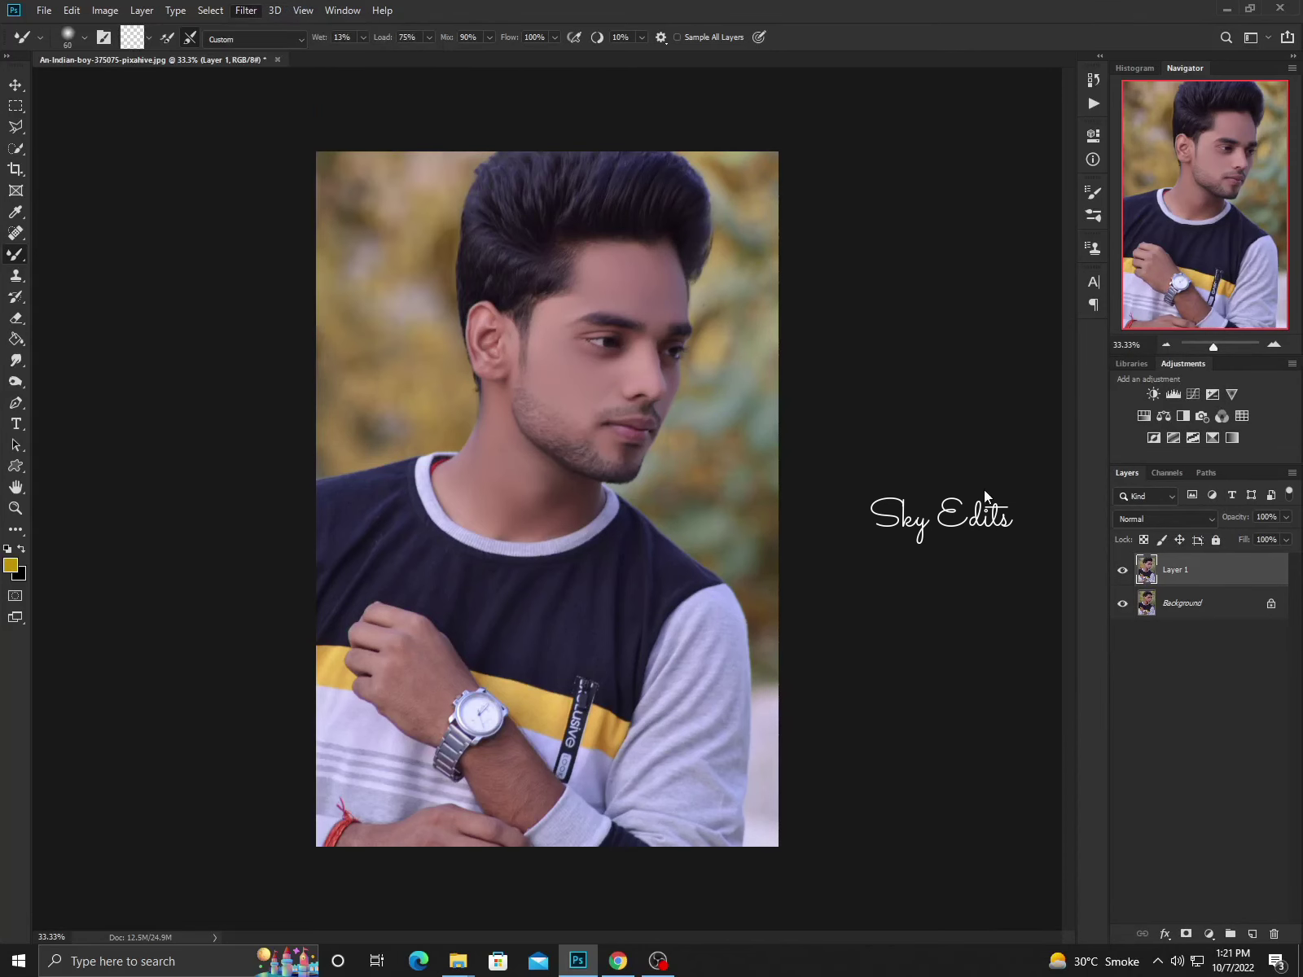
pyautogui.click(1016, 399)
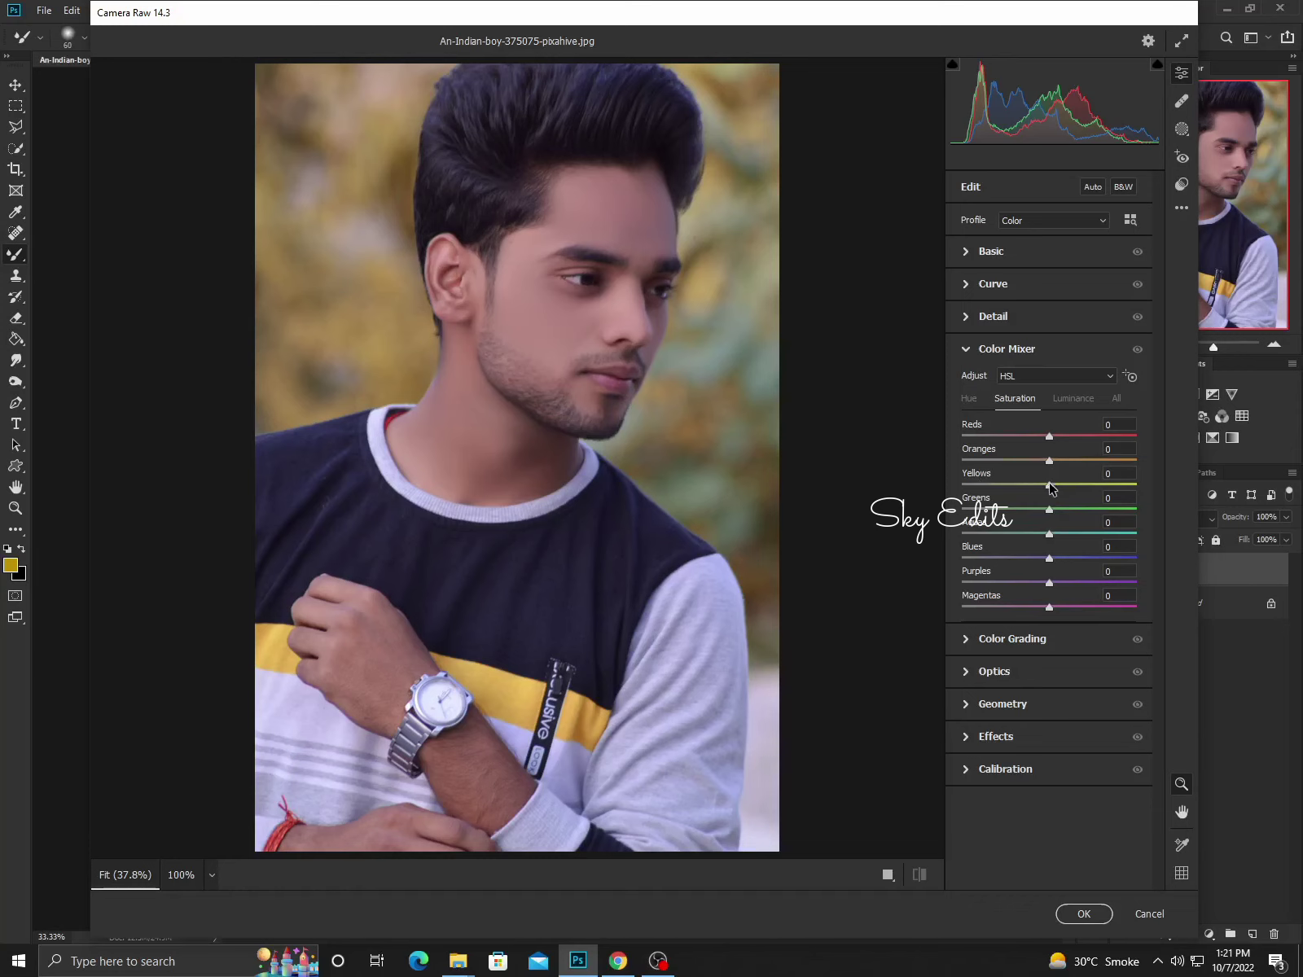
pyautogui.moveTo(1049, 486); pyautogui.dragTo(1087, 489)
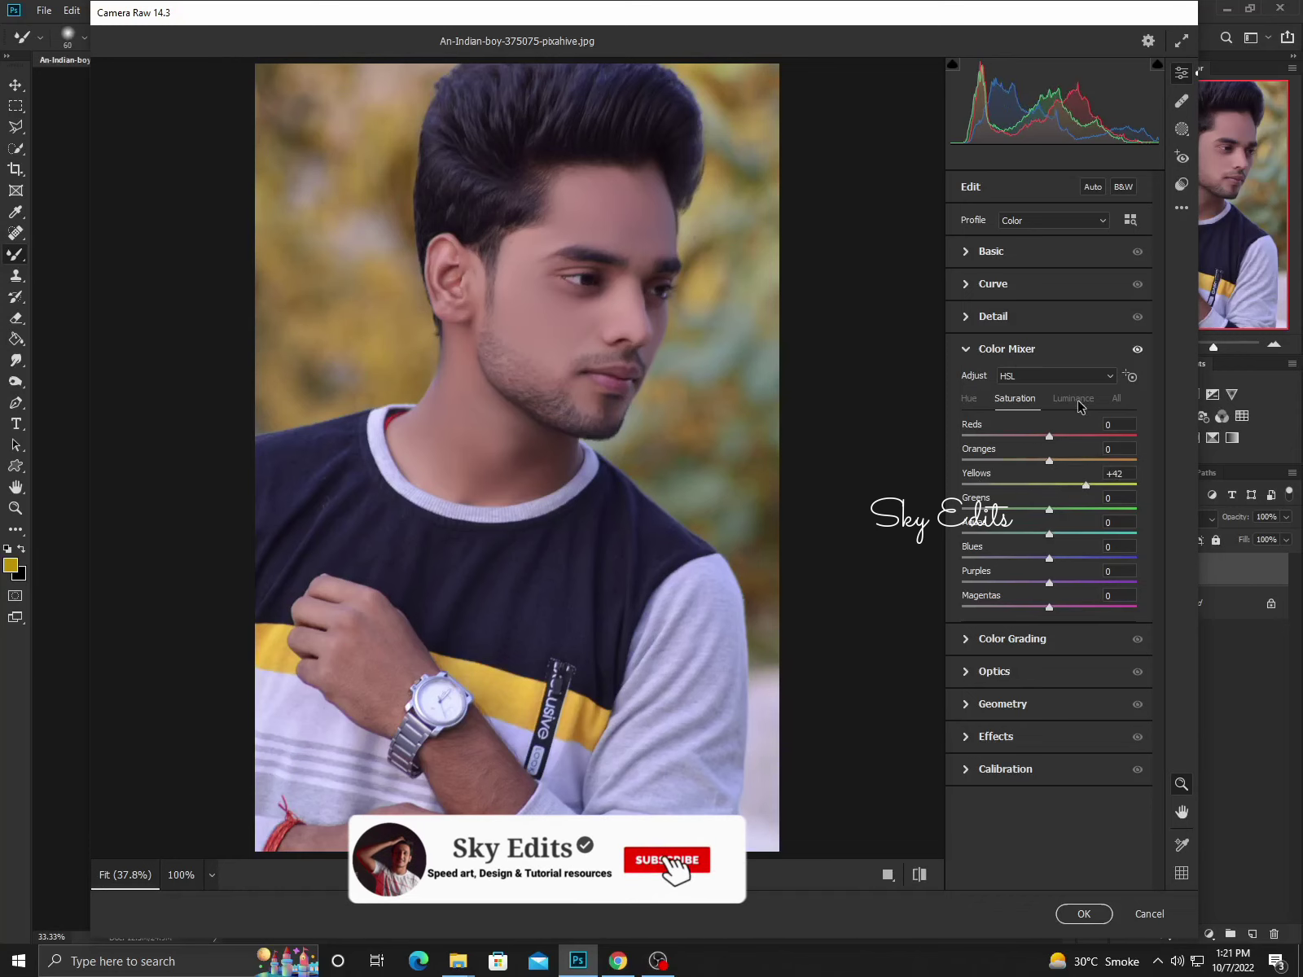
# Darken Yellows luminance to -27, raise Greens saturation to +26, and apply the grade.
pyautogui.click(1077, 400)
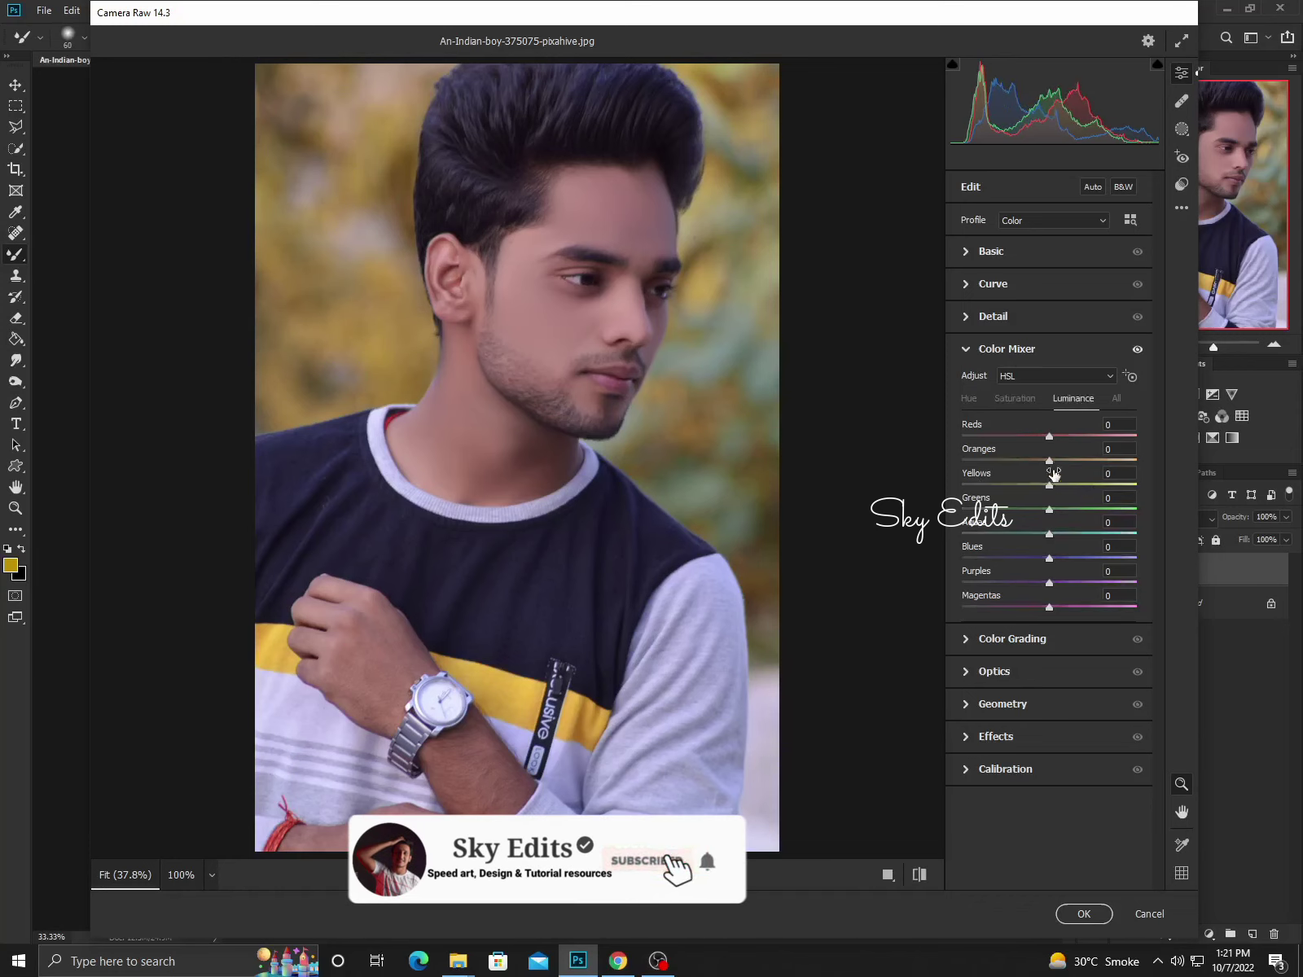
pyautogui.moveTo(1049, 487); pyautogui.dragTo(1027, 493)
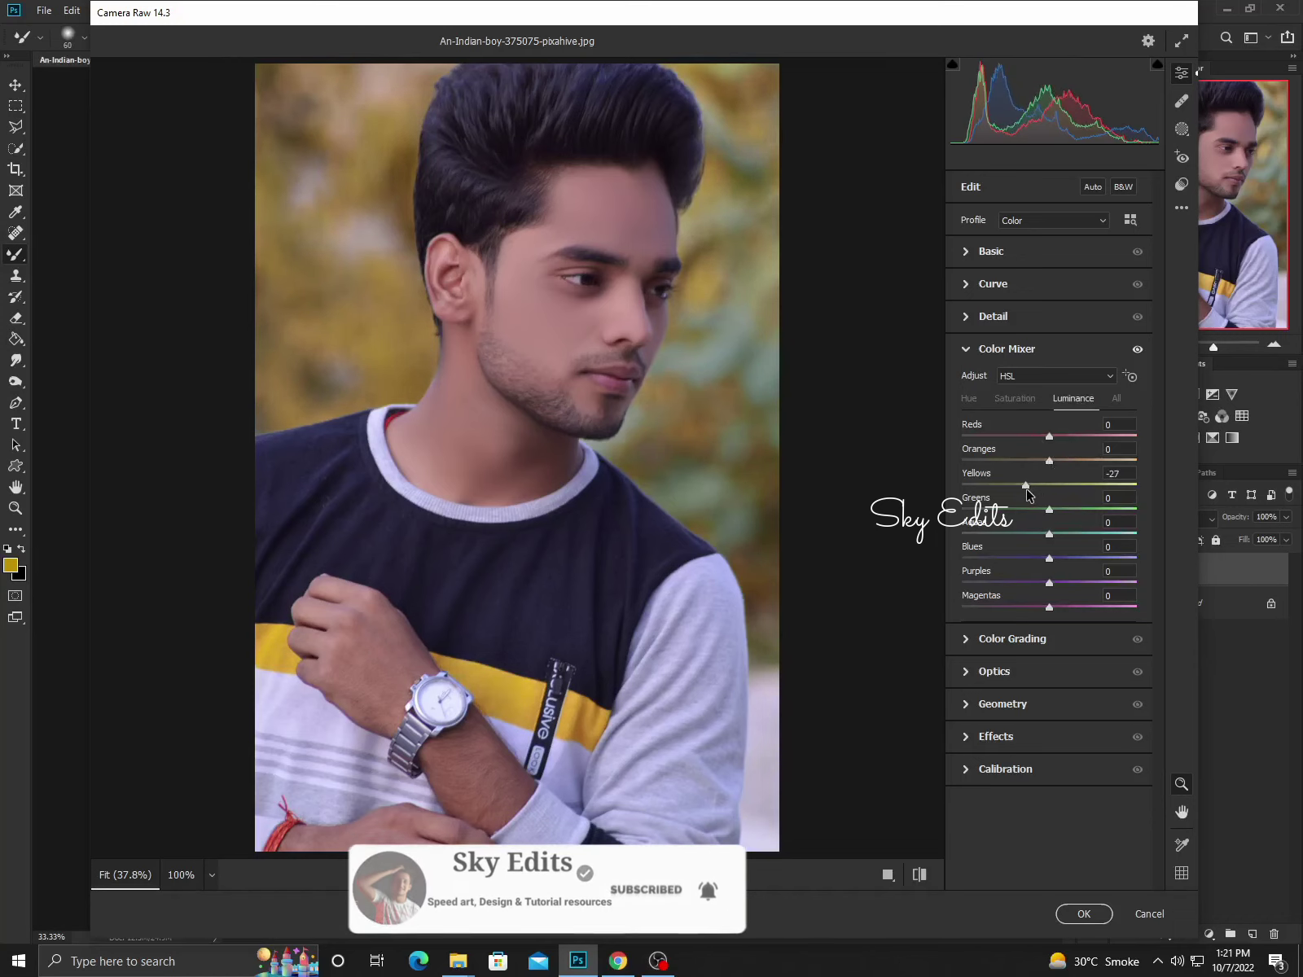
pyautogui.click(1023, 401)
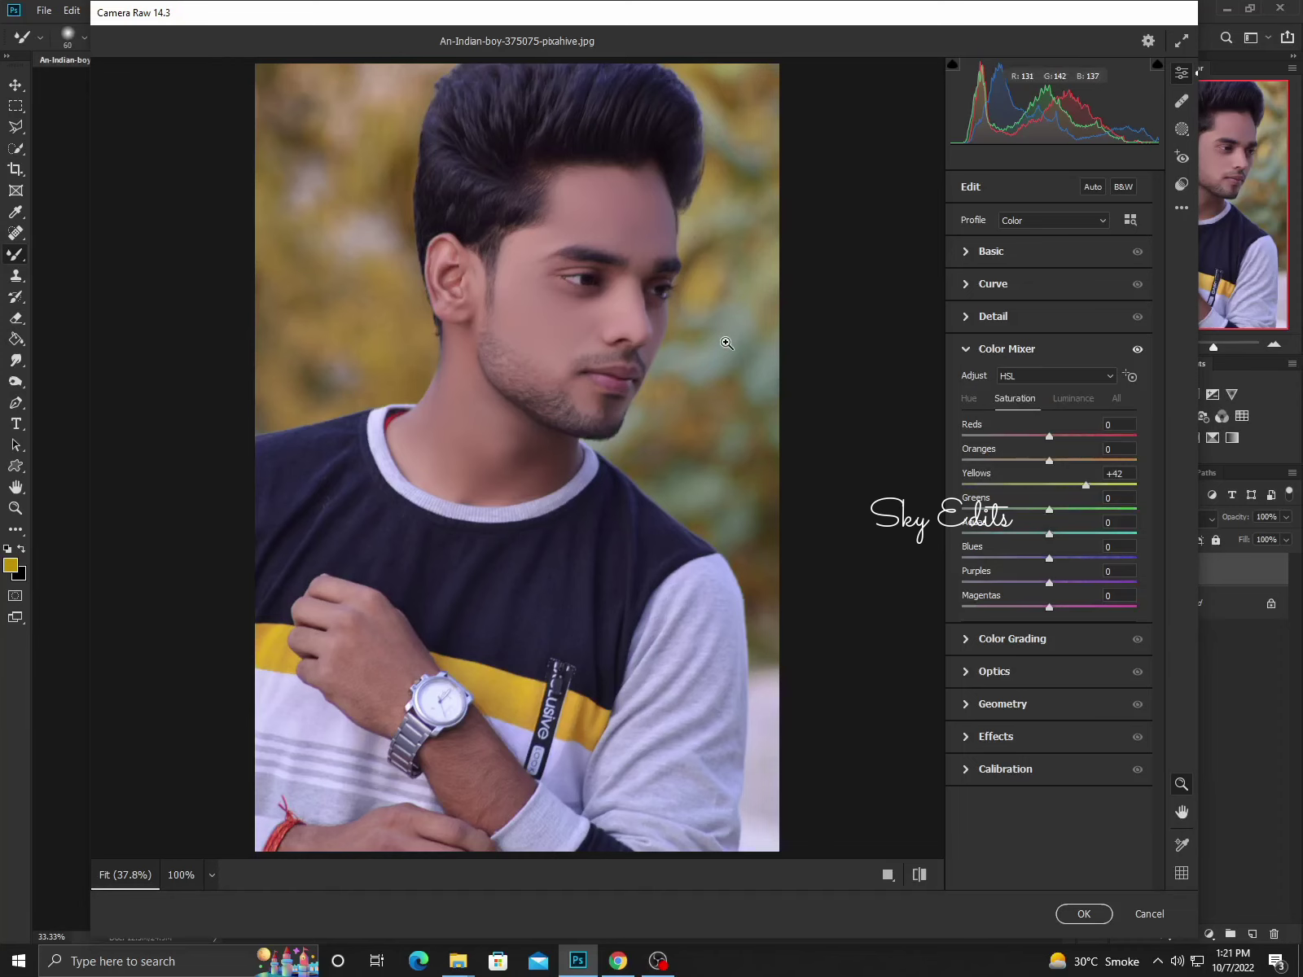
pyautogui.moveTo(1049, 509)
pyautogui.mouseDown()
pyautogui.moveTo(1073, 518)
pyautogui.moveTo(1025, 513)
pyautogui.mouseUp()
pyautogui.click(1072, 398)
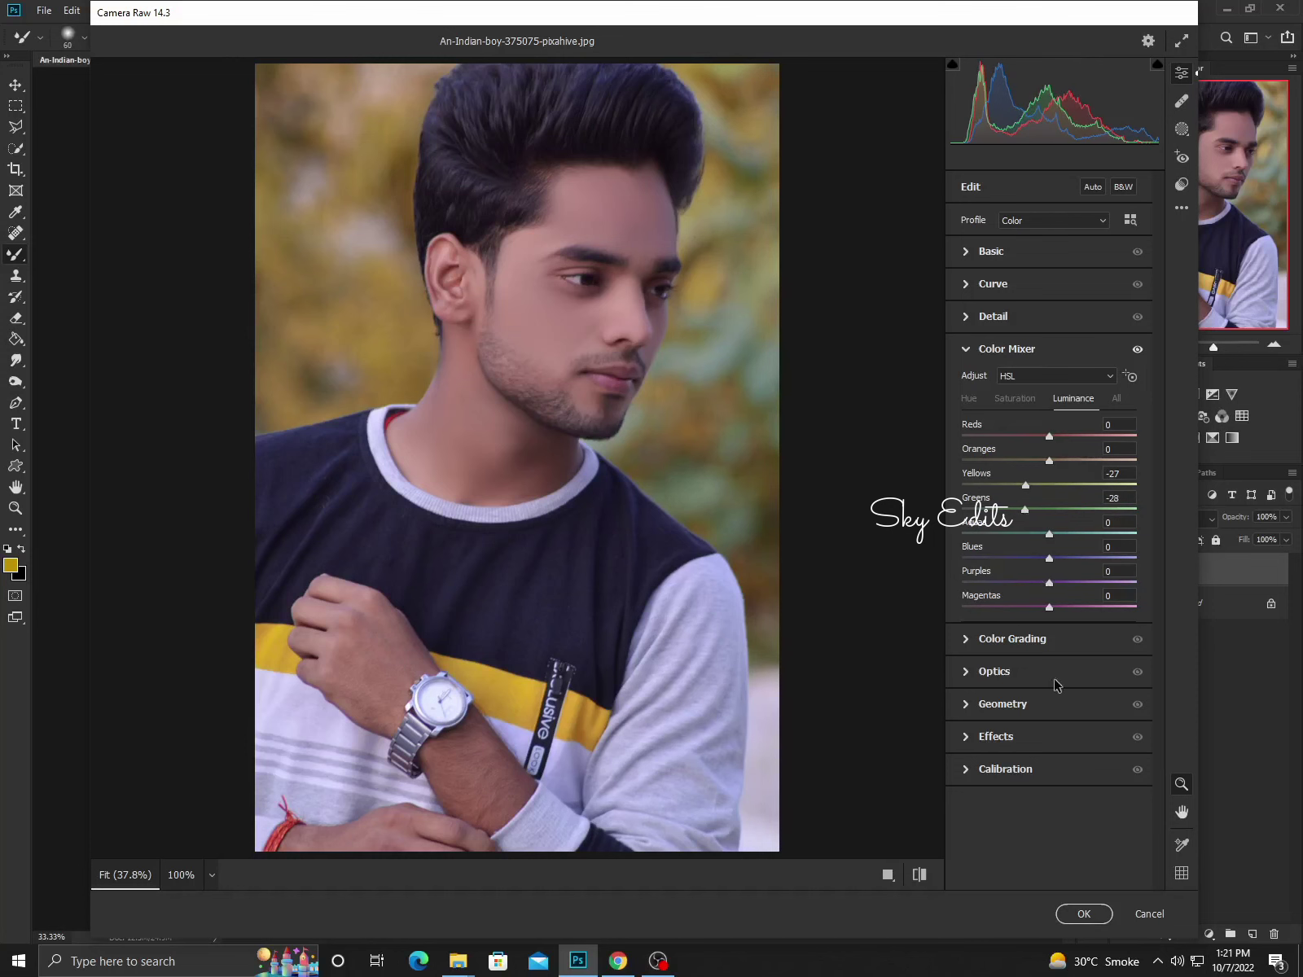
pyautogui.click(1083, 913)
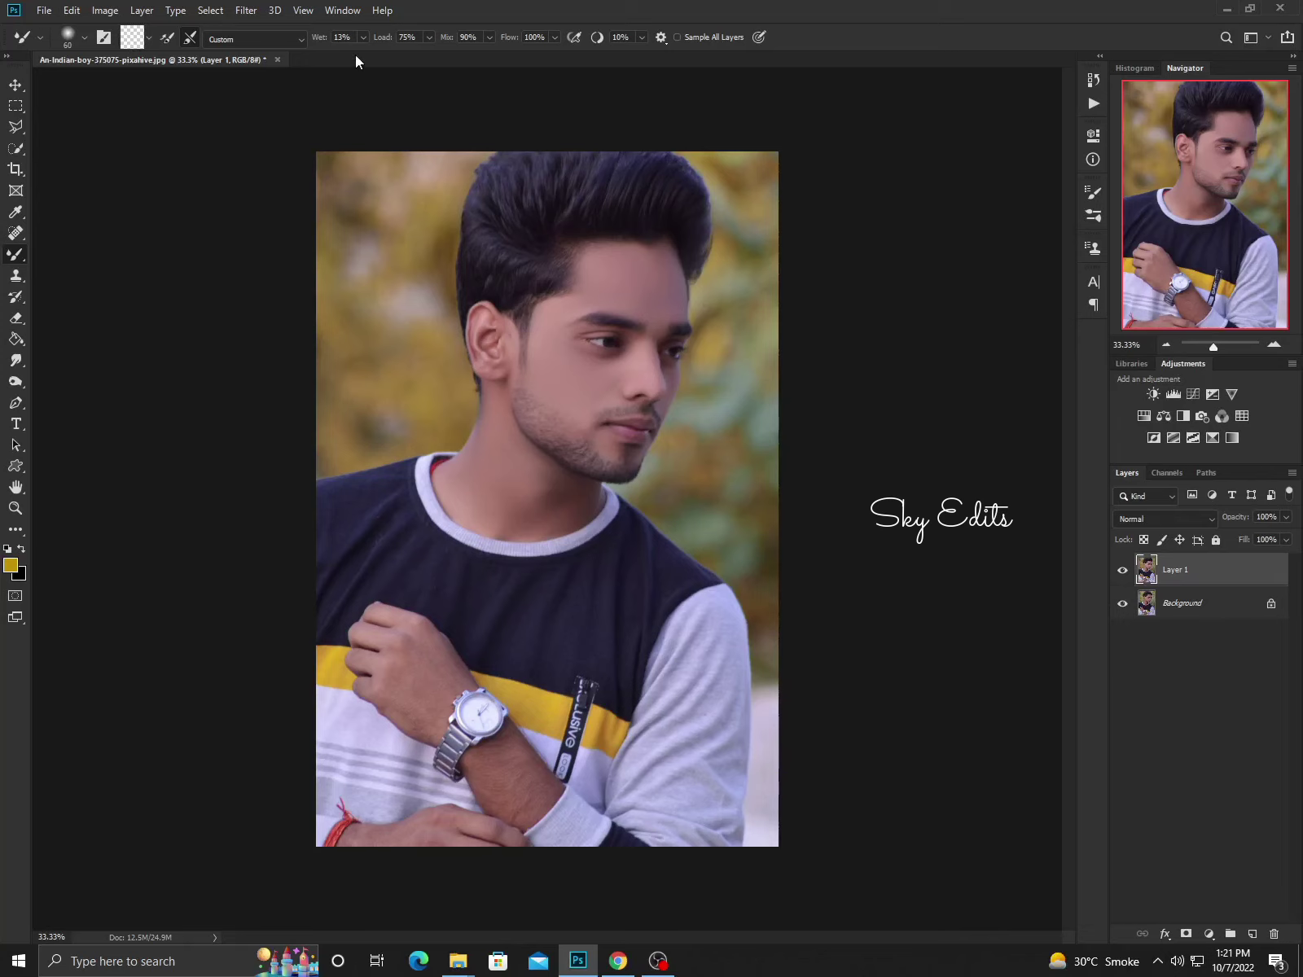
# Launch Exposure X5 on the layer and preview a couple of colour-grading presets.
pyautogui.click(247, 11)
pyautogui.moveTo(305, 358)
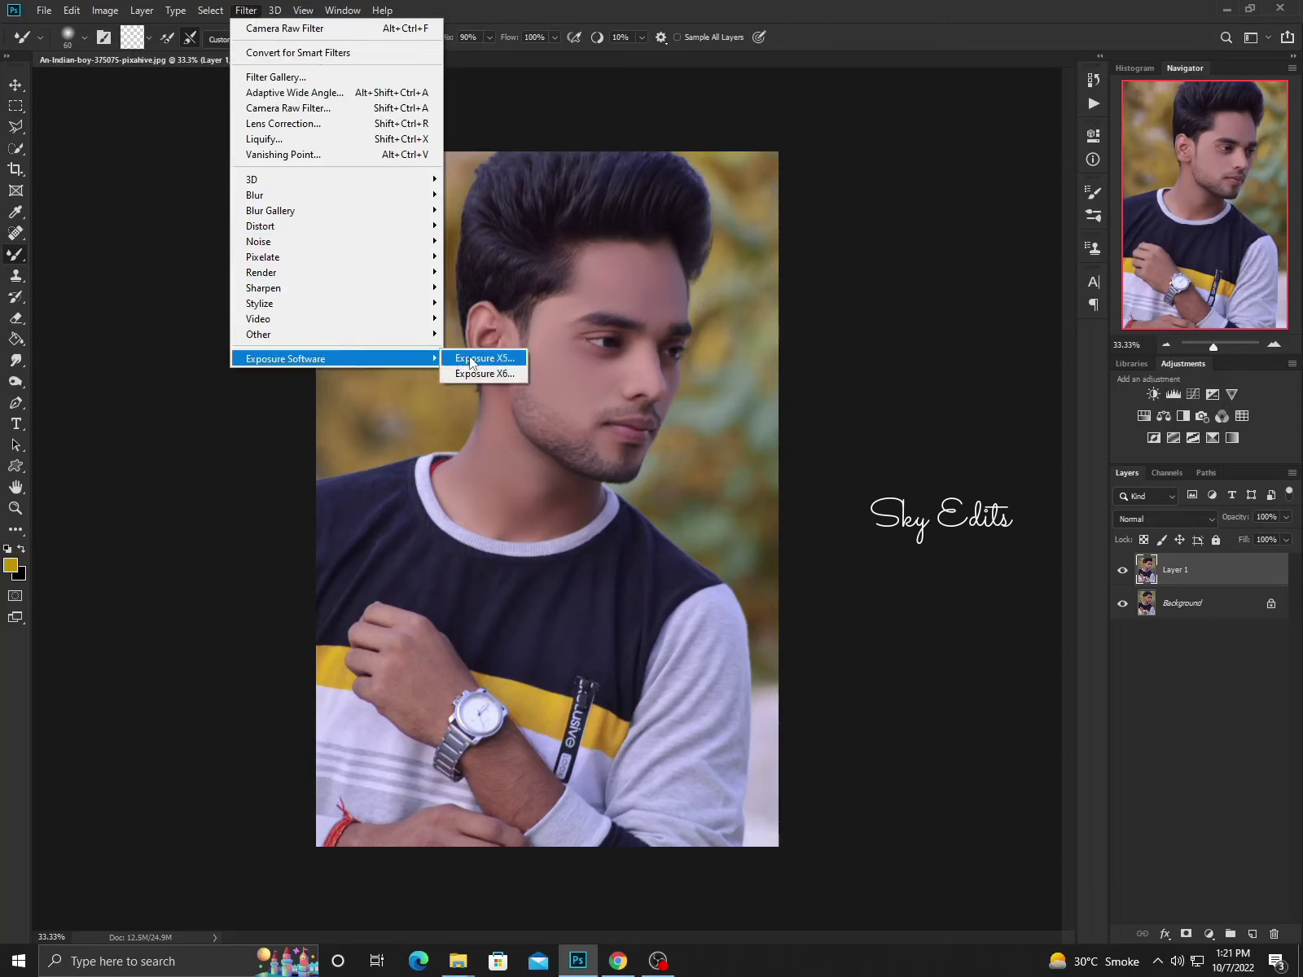
pyautogui.click(476, 358)
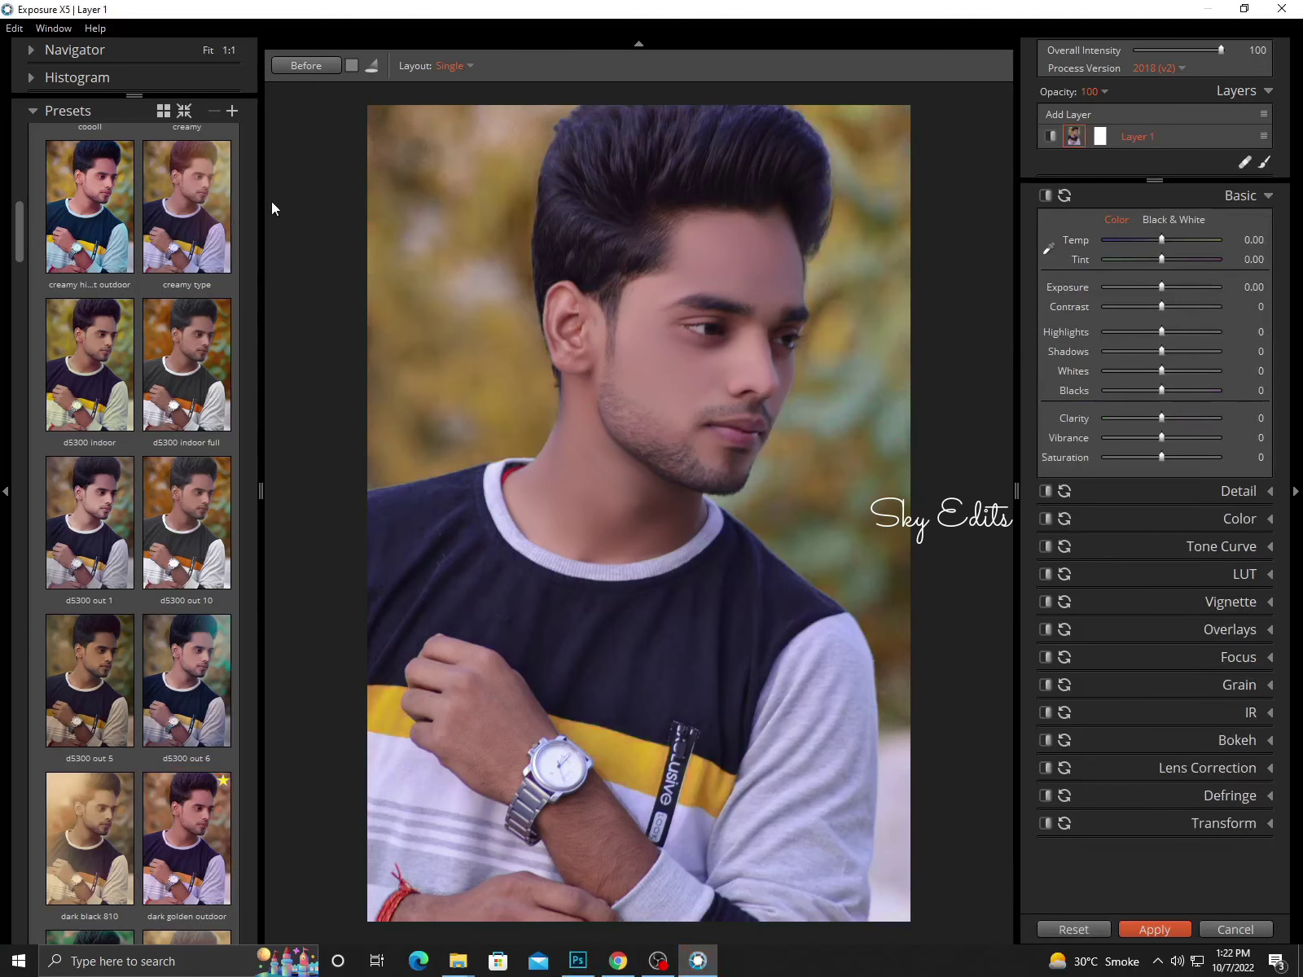
pyautogui.click(184, 190)
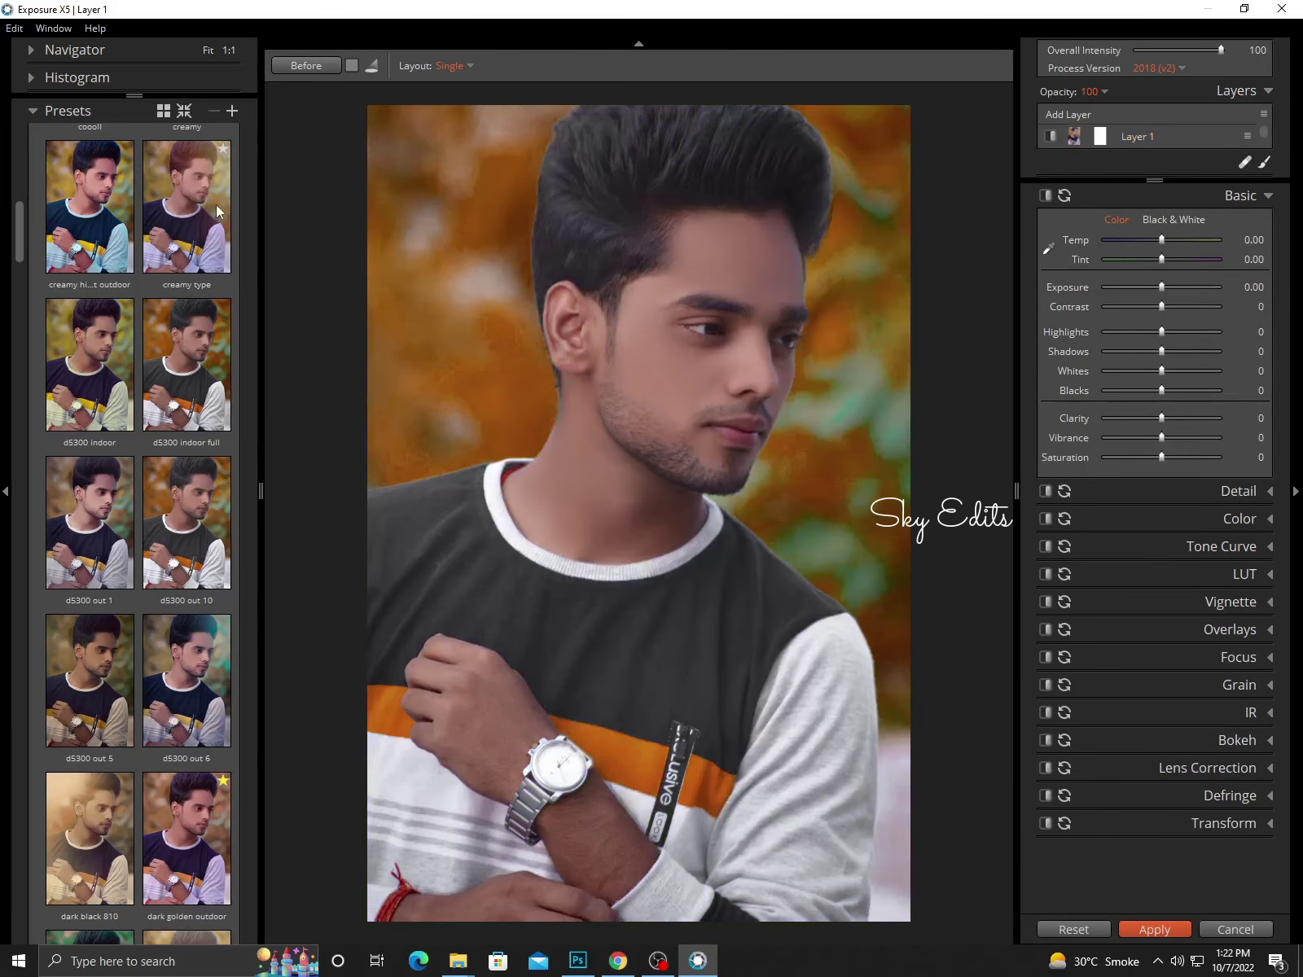
pyautogui.click(199, 378)
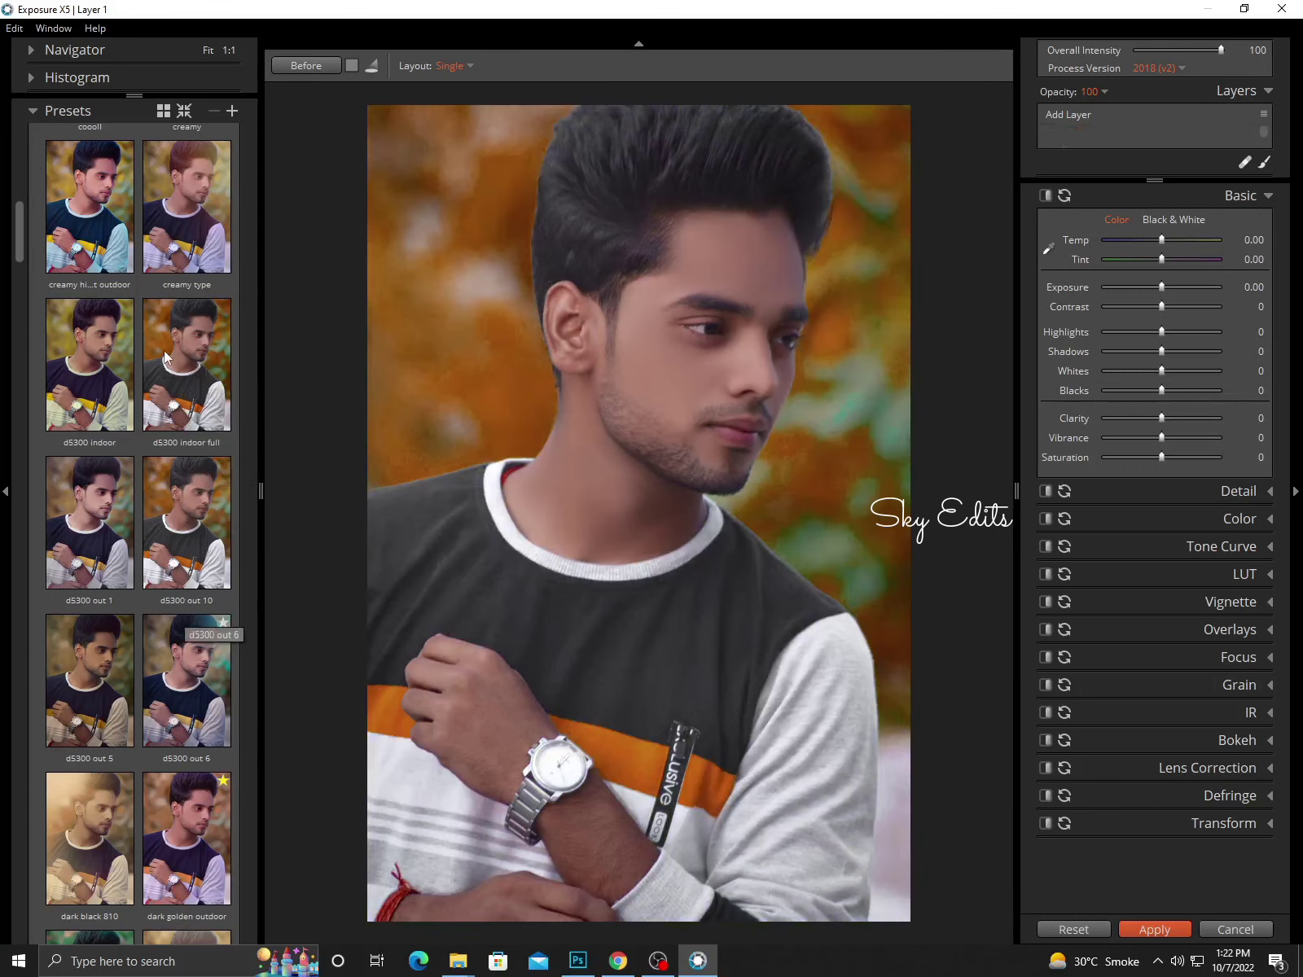
# Apply the dark golden outdoor preset from Favorites and send it back to Photoshop.
pyautogui.scroll(1, 187, 570)
pyautogui.scroll(1, 161, 298)
pyautogui.scroll(-2, 167, 309)
pyautogui.scroll(-1, 172, 317)
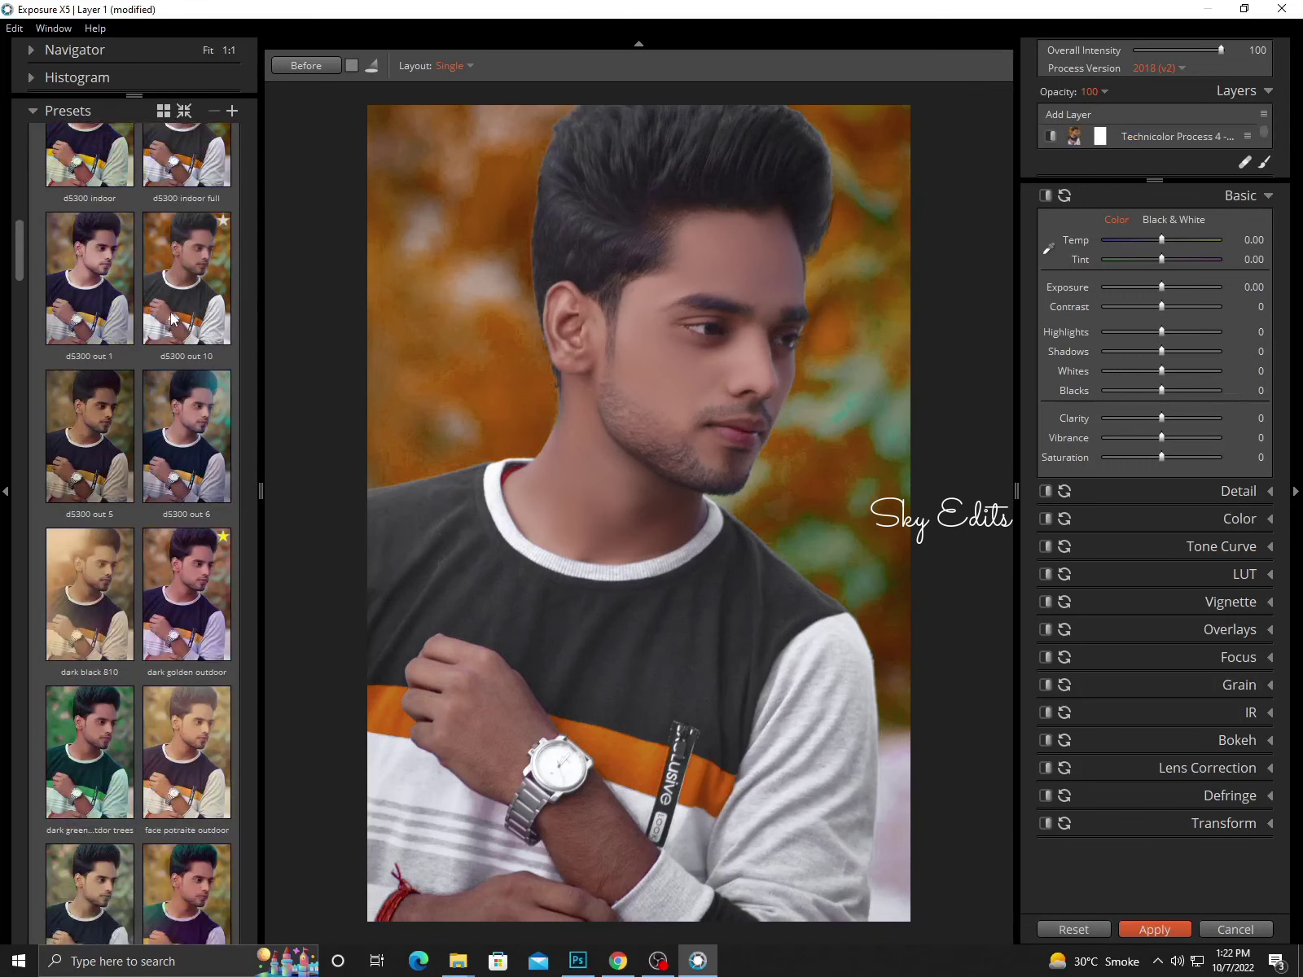
pyautogui.scroll(-2, 172, 317)
pyautogui.scroll(1, 175, 323)
pyautogui.scroll(1, 184, 334)
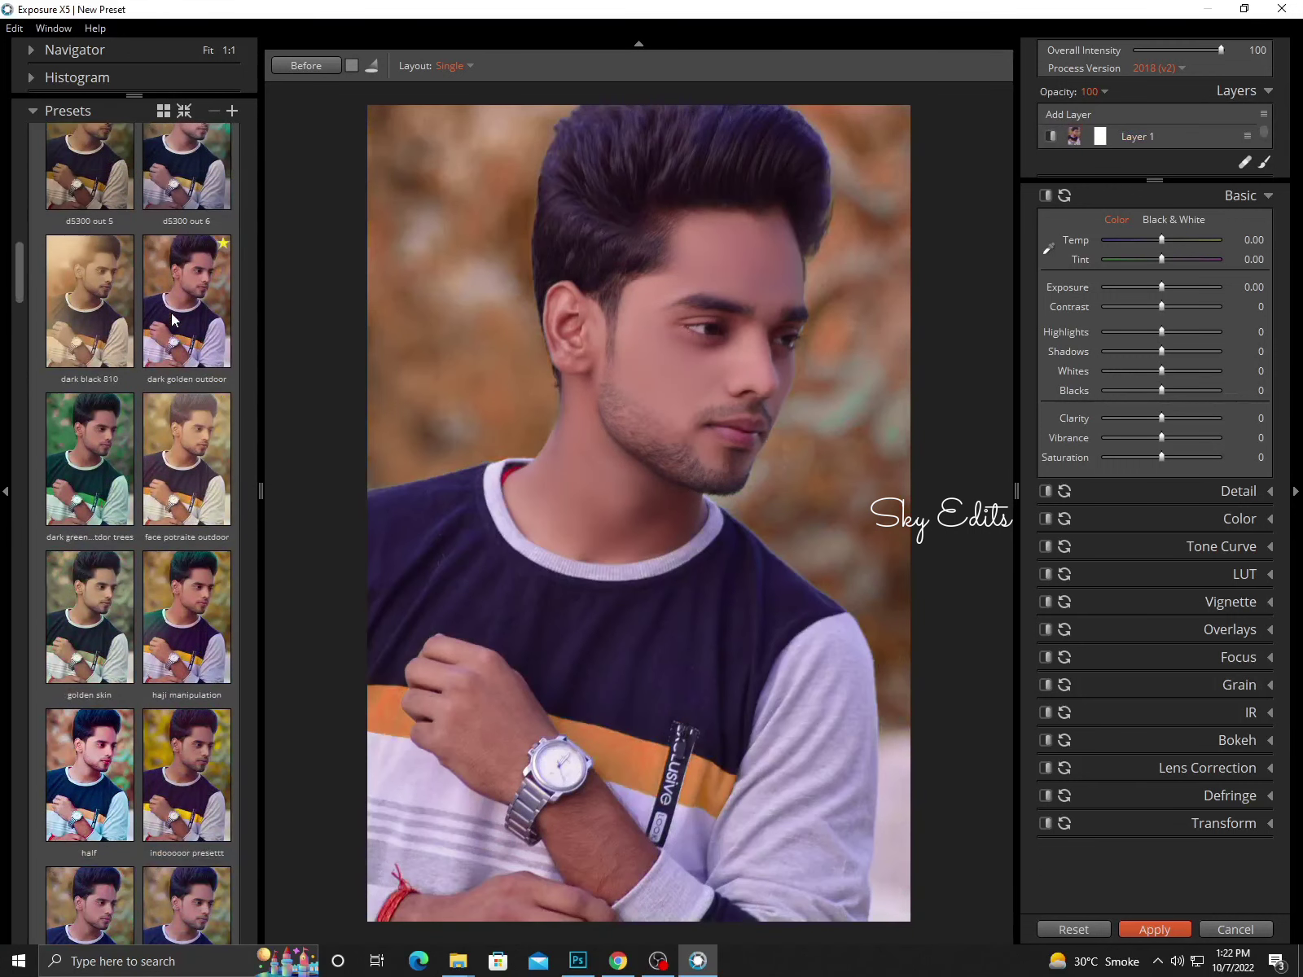
pyautogui.scroll(1, 192, 342)
pyautogui.scroll(1, 199, 352)
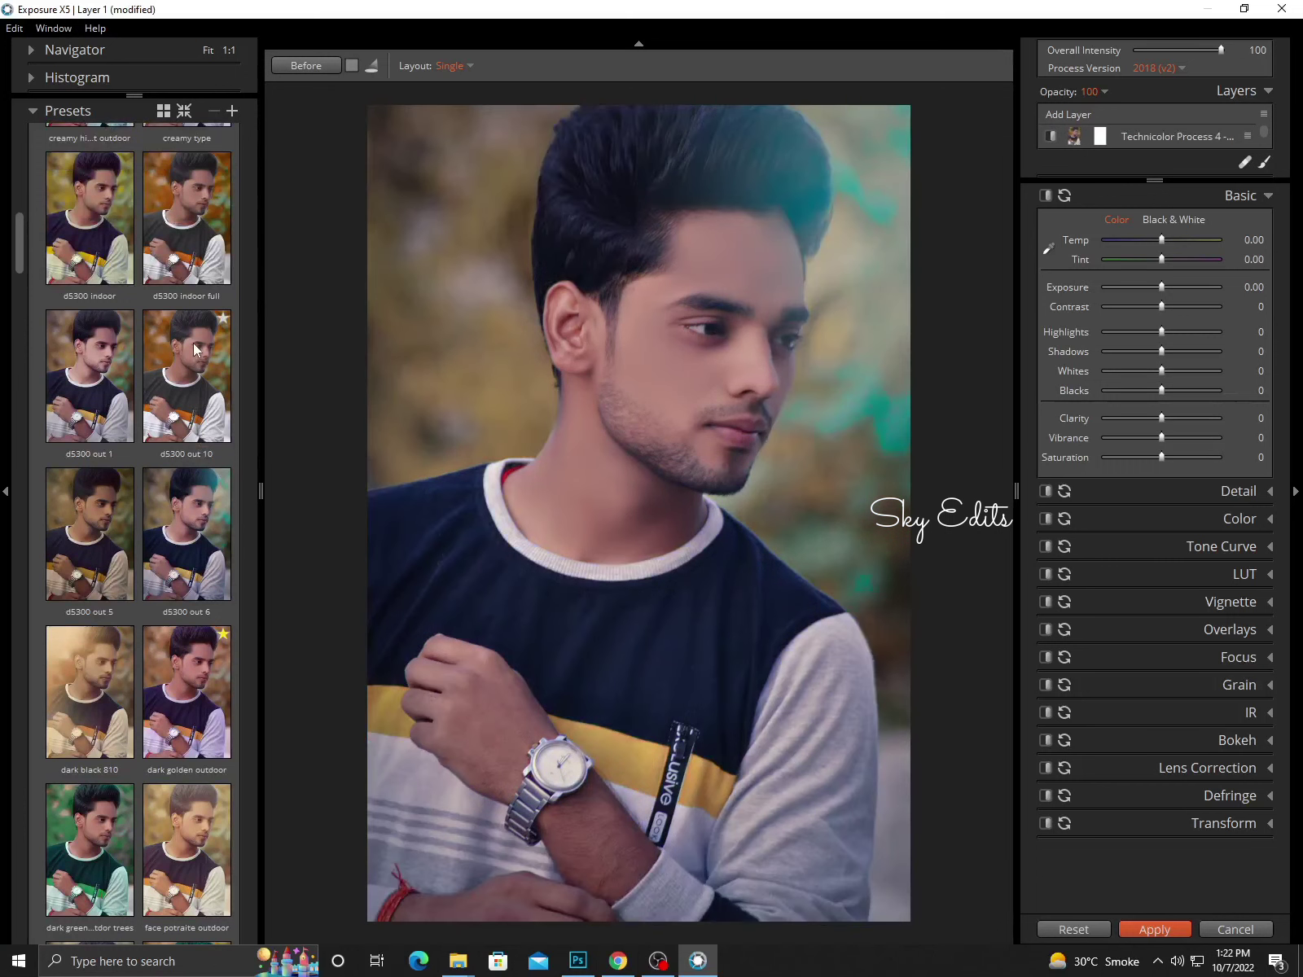
pyautogui.scroll(1, 199, 342)
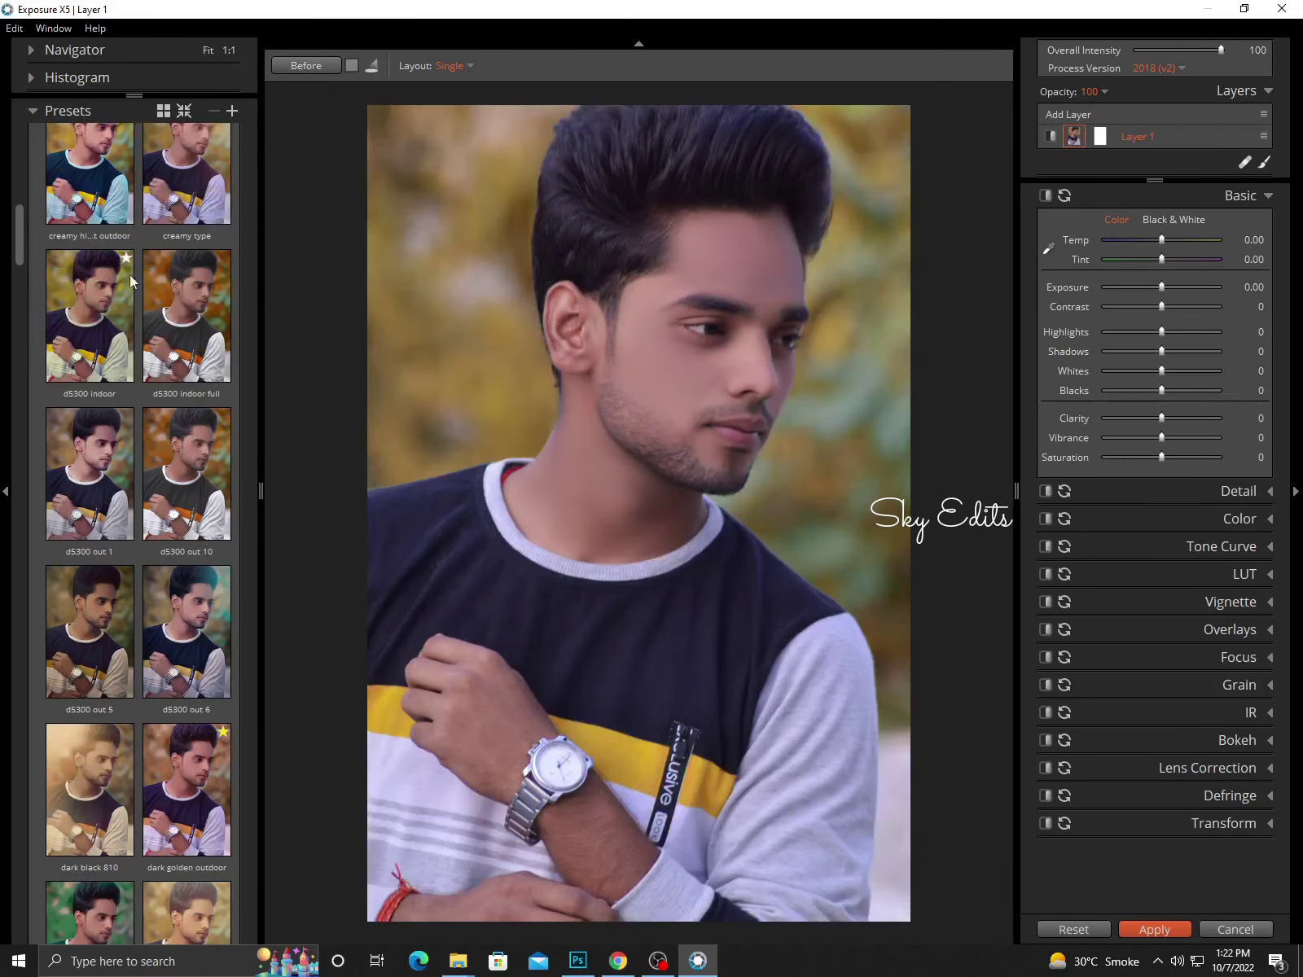
pyautogui.scroll(2, 183, 168)
pyautogui.scroll(1, 175, 203)
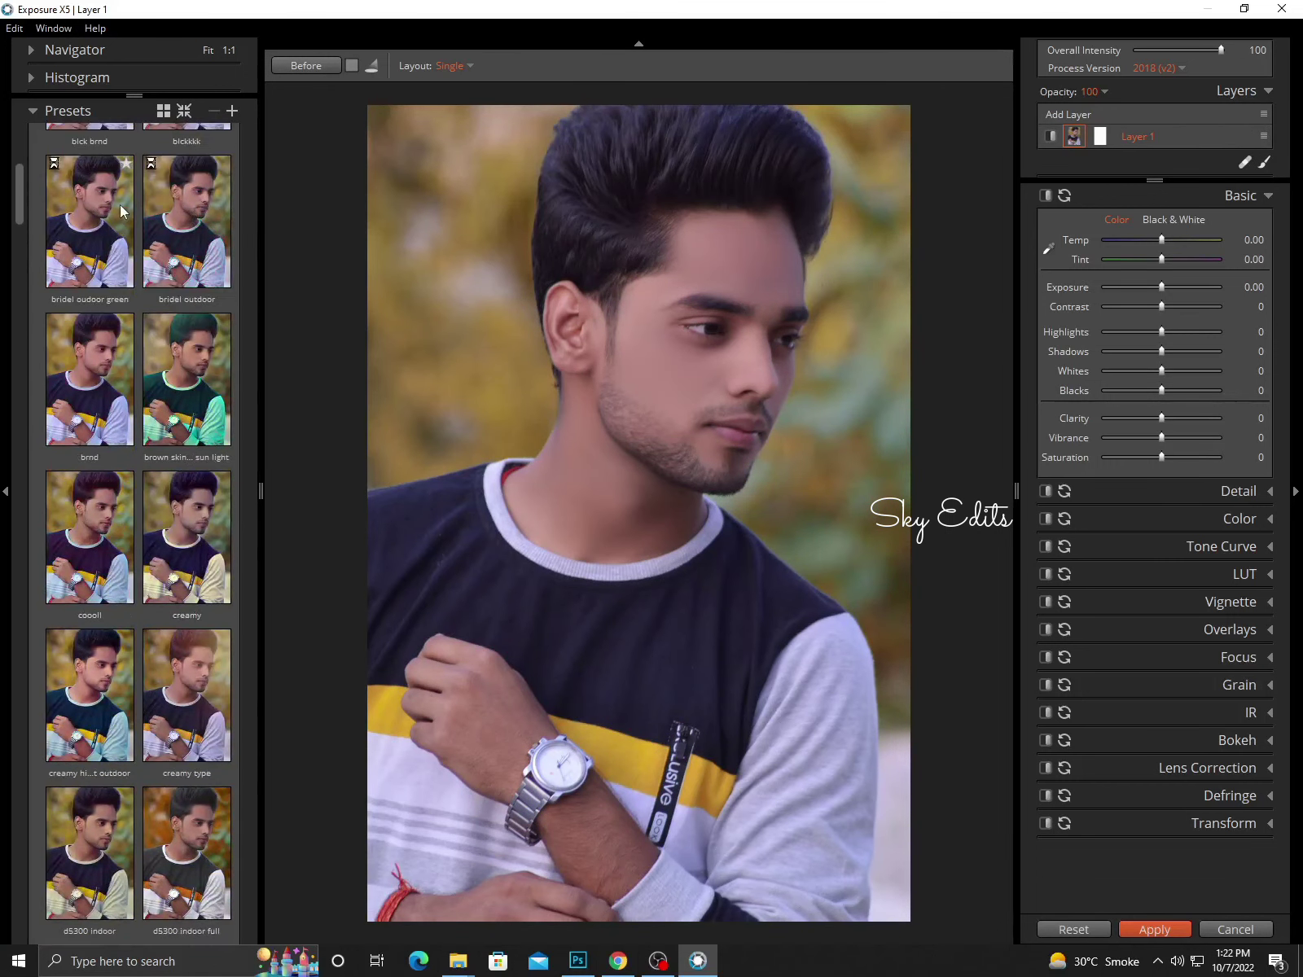
pyautogui.scroll(1, 167, 236)
pyautogui.scroll(2, 167, 242)
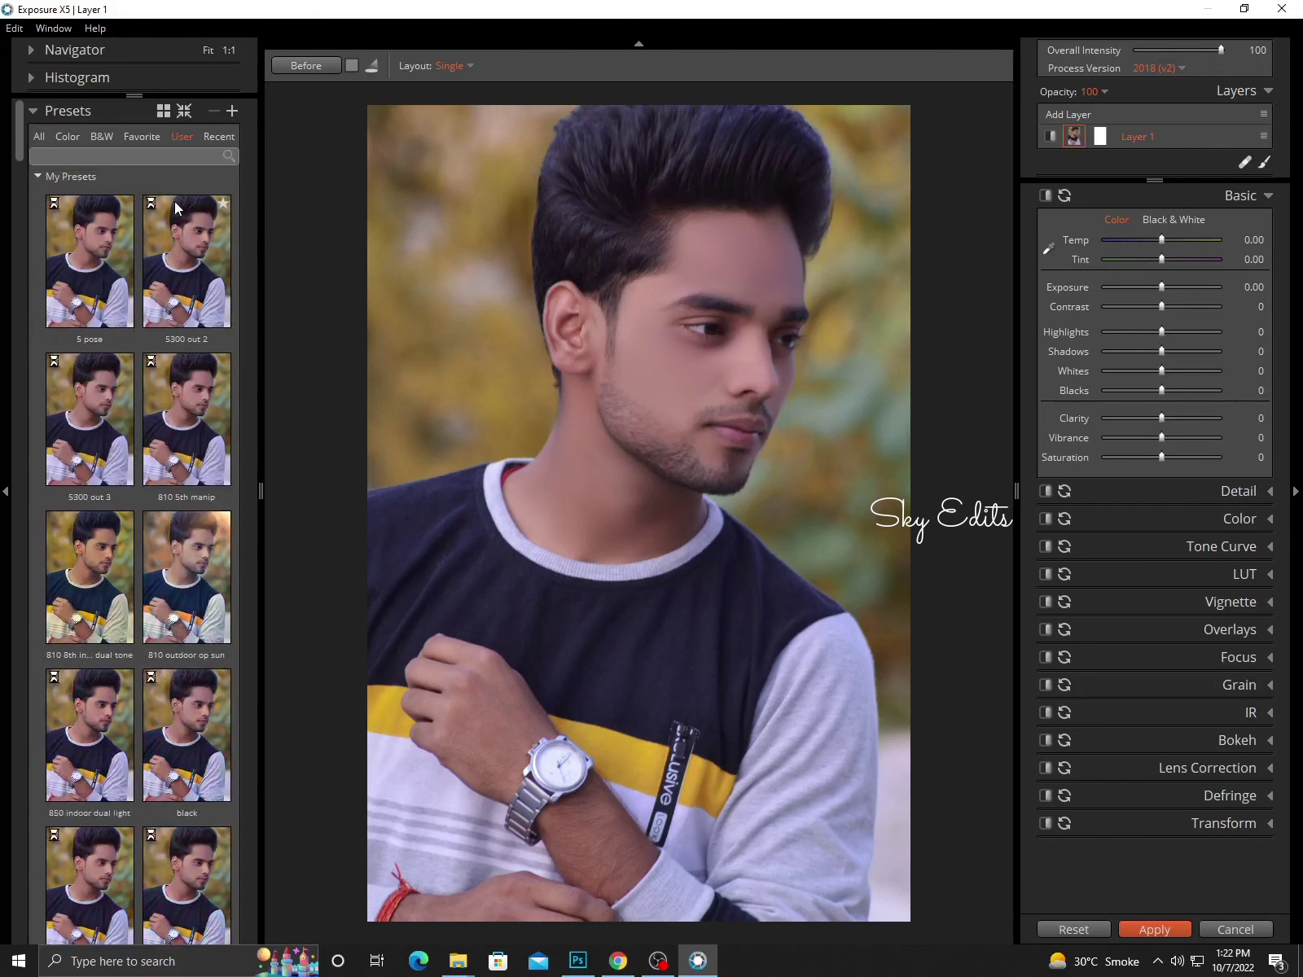
pyautogui.click(218, 135)
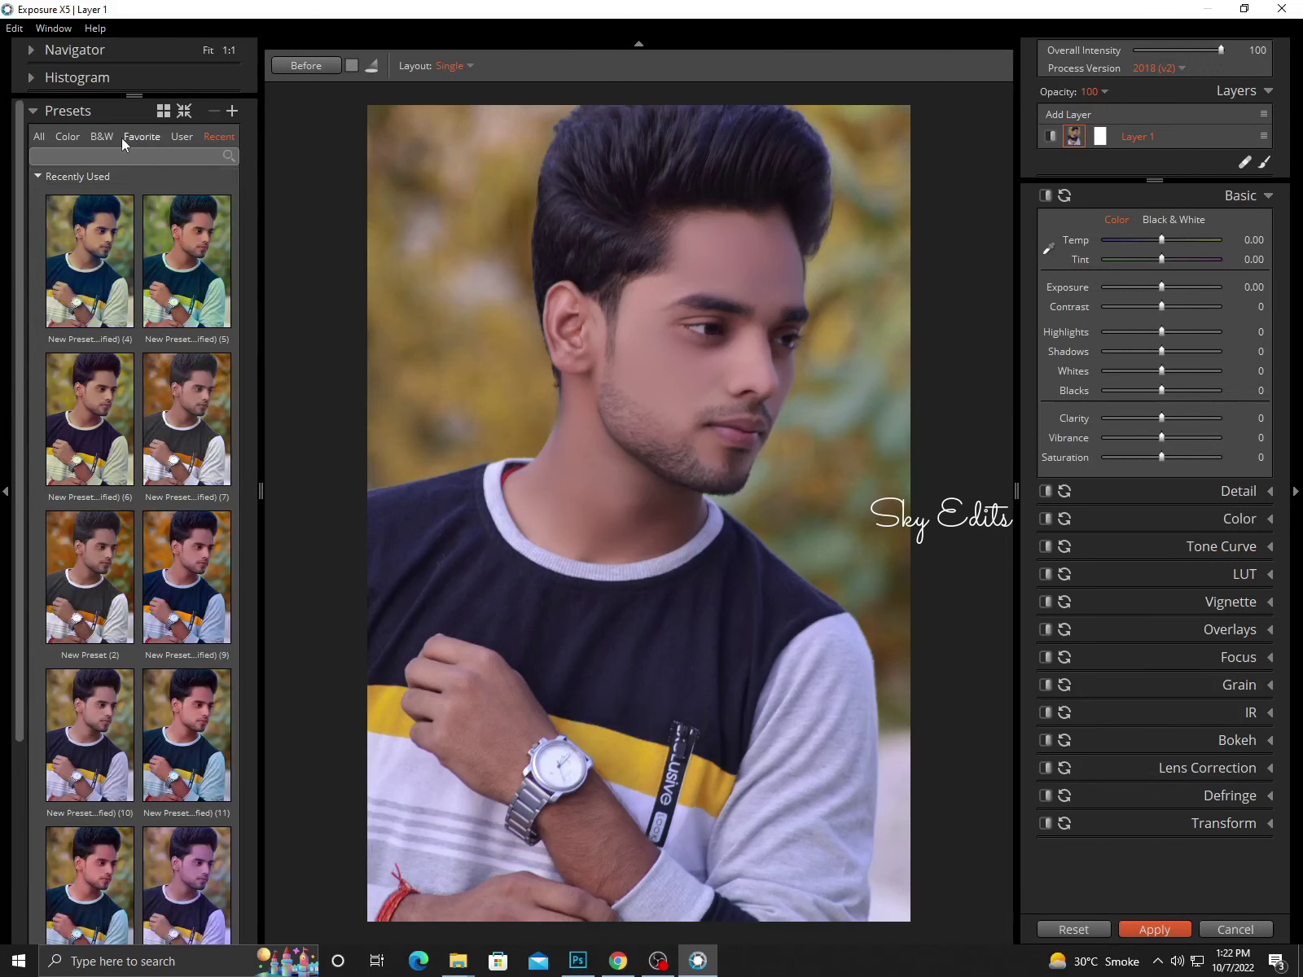
pyautogui.click(141, 136)
pyautogui.click(78, 260)
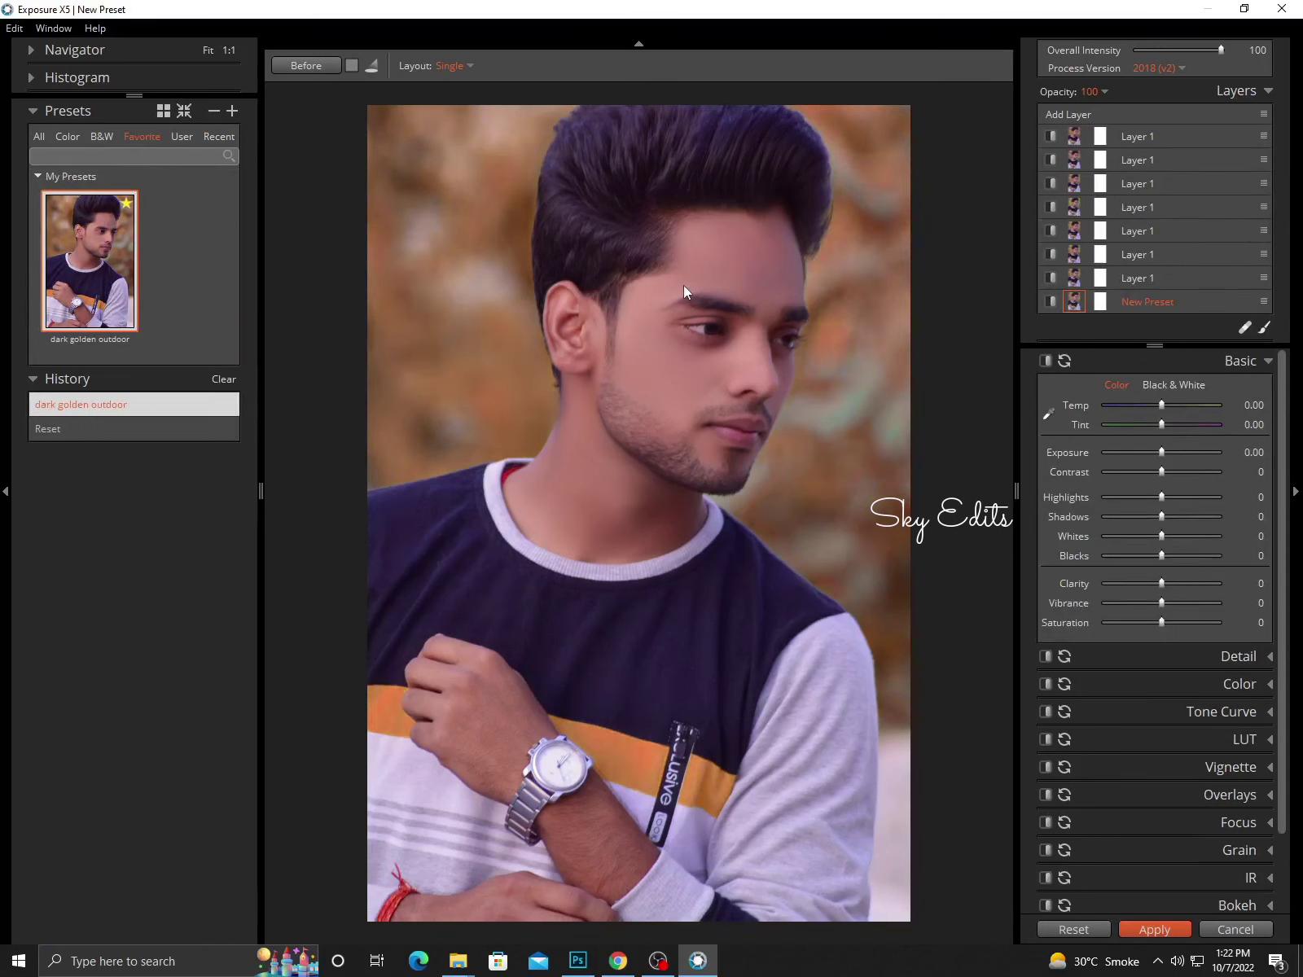
pyautogui.click(1152, 930)
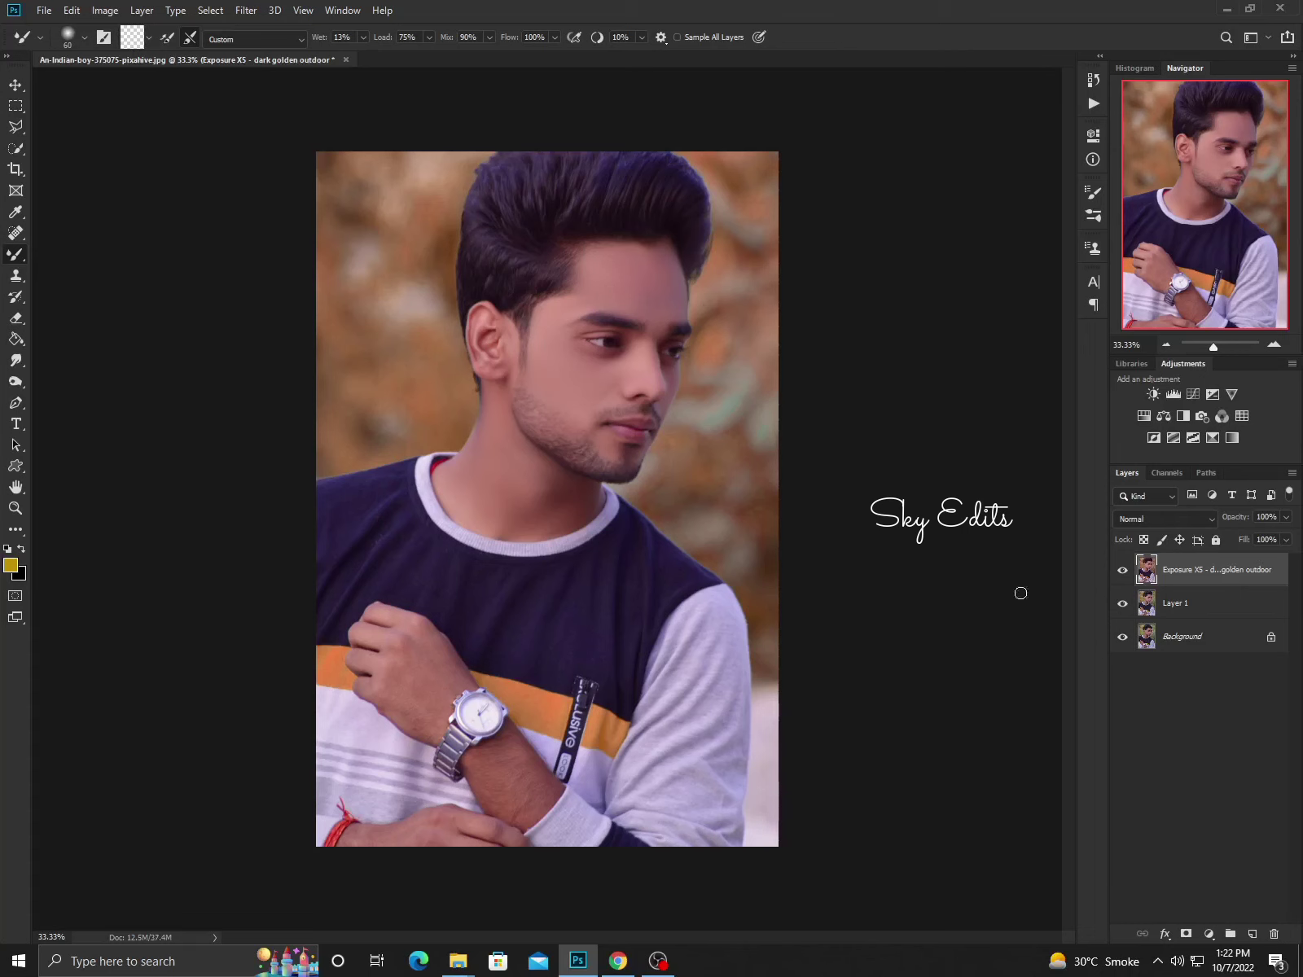
# Merge the preset layer into Layer 1, then brighten reds and darken oranges in Camera Raw.
pyautogui.rightClick(1229, 572)
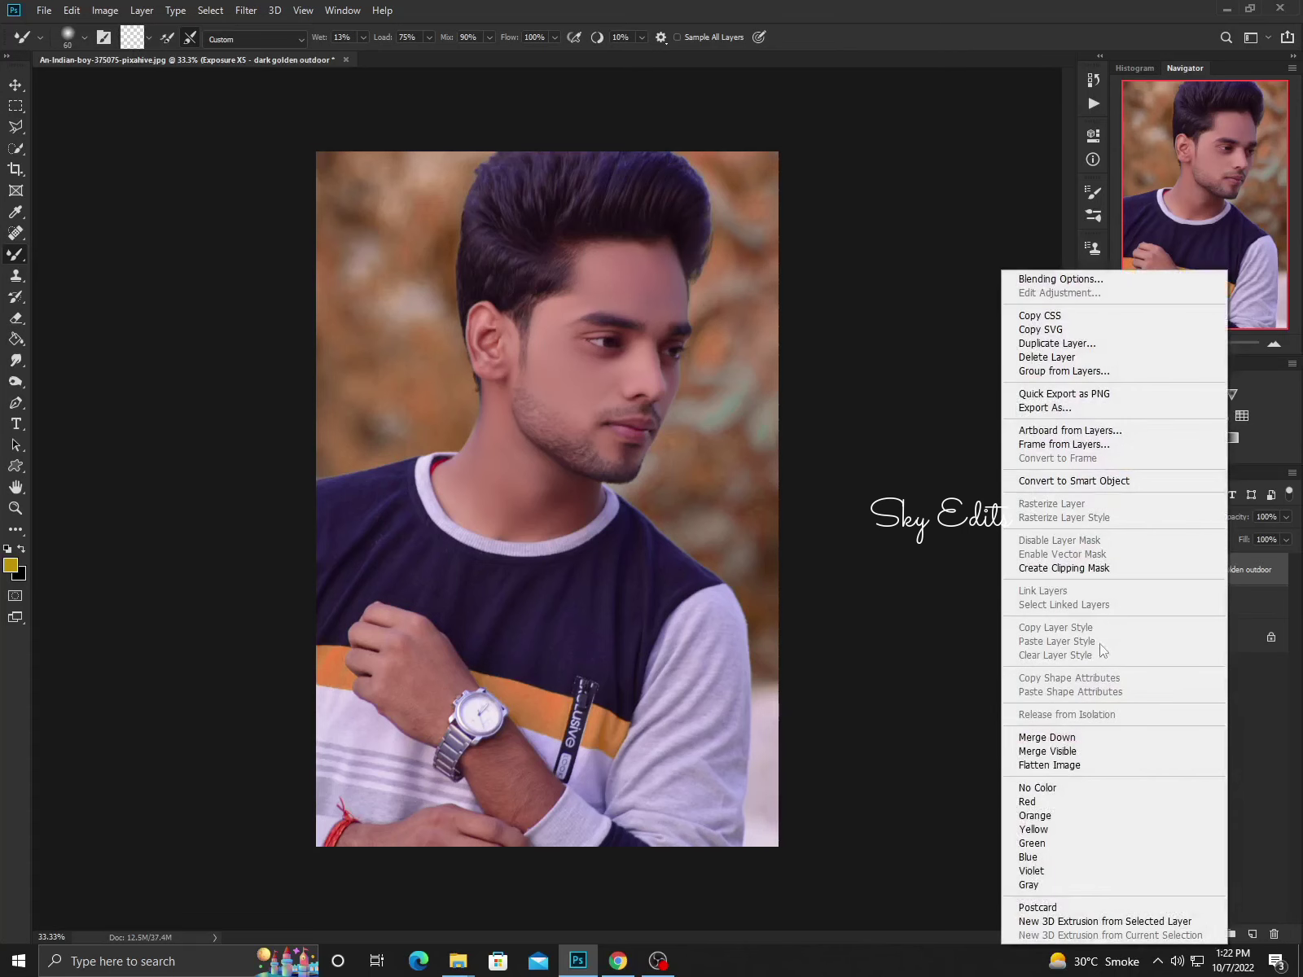
pyautogui.click(1062, 750)
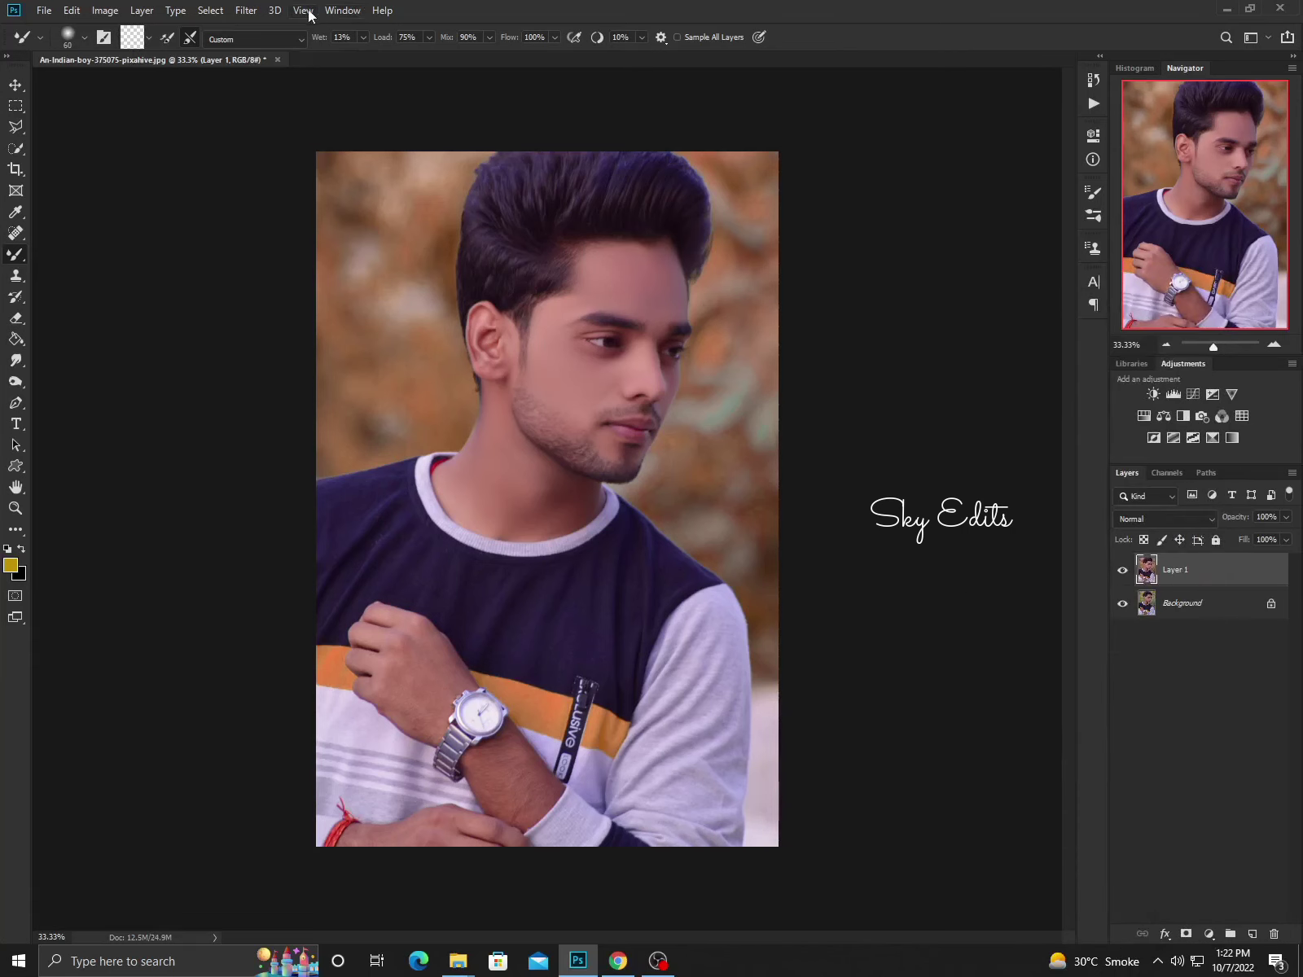
pyautogui.click(253, 10)
pyautogui.click(283, 111)
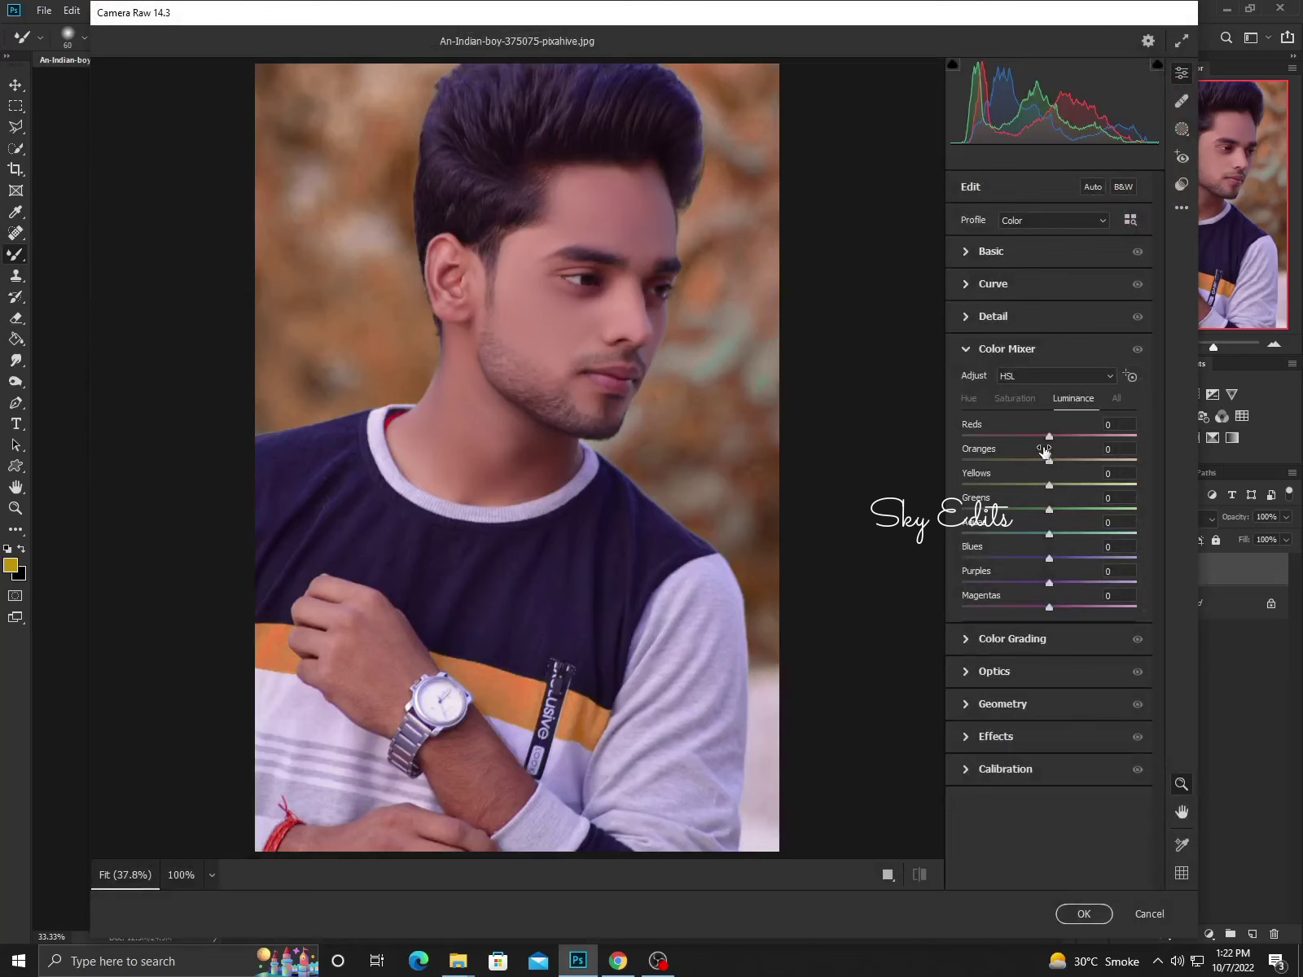
pyautogui.moveTo(1046, 438)
pyautogui.mouseDown()
pyautogui.moveTo(1071, 437)
pyautogui.moveTo(1043, 463)
pyautogui.moveTo(1068, 467)
pyautogui.mouseUp()
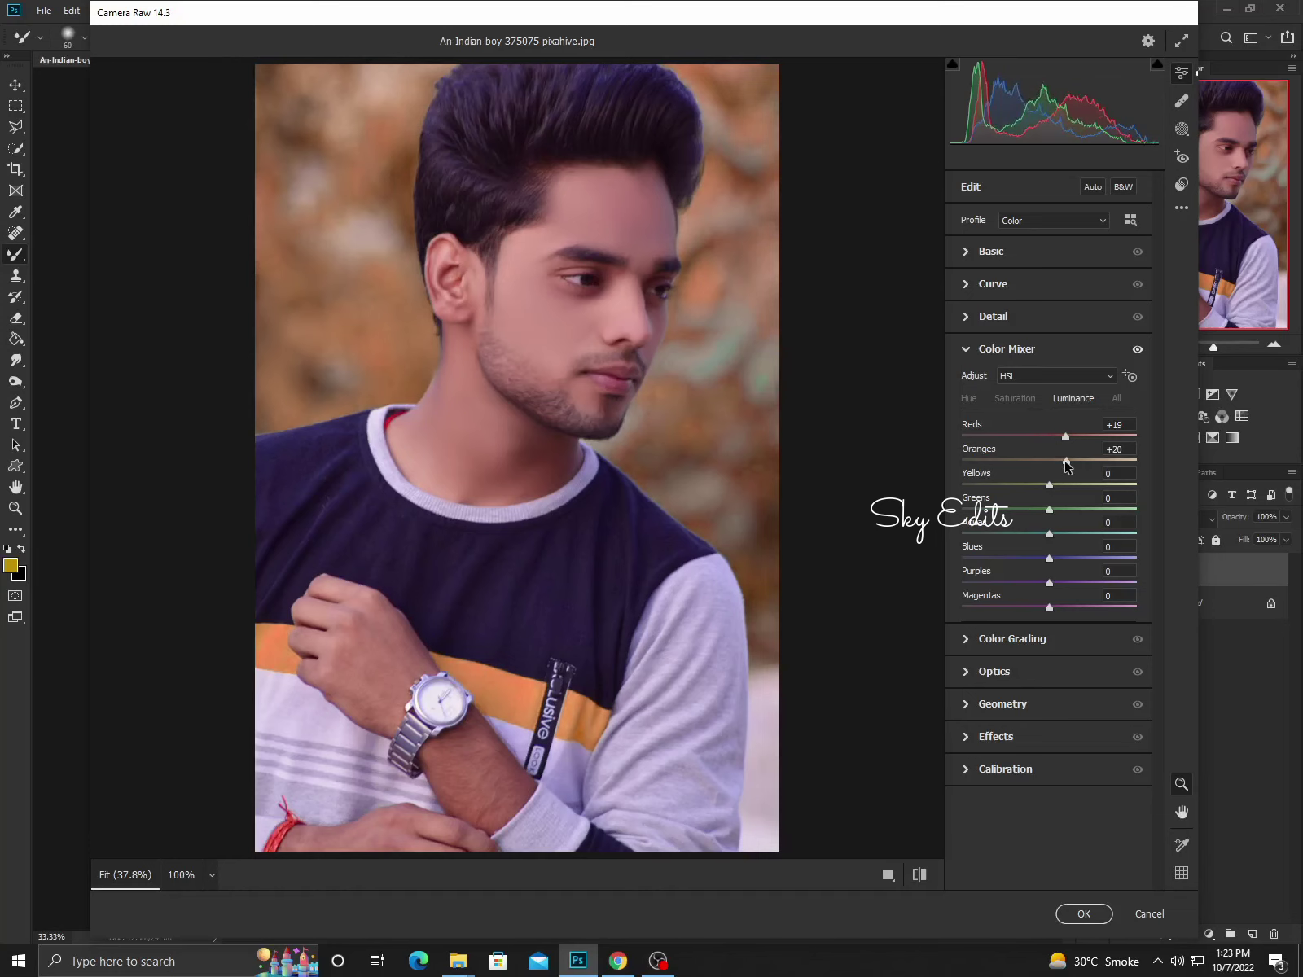
pyautogui.moveTo(1066, 461); pyautogui.dragTo(1037, 461)
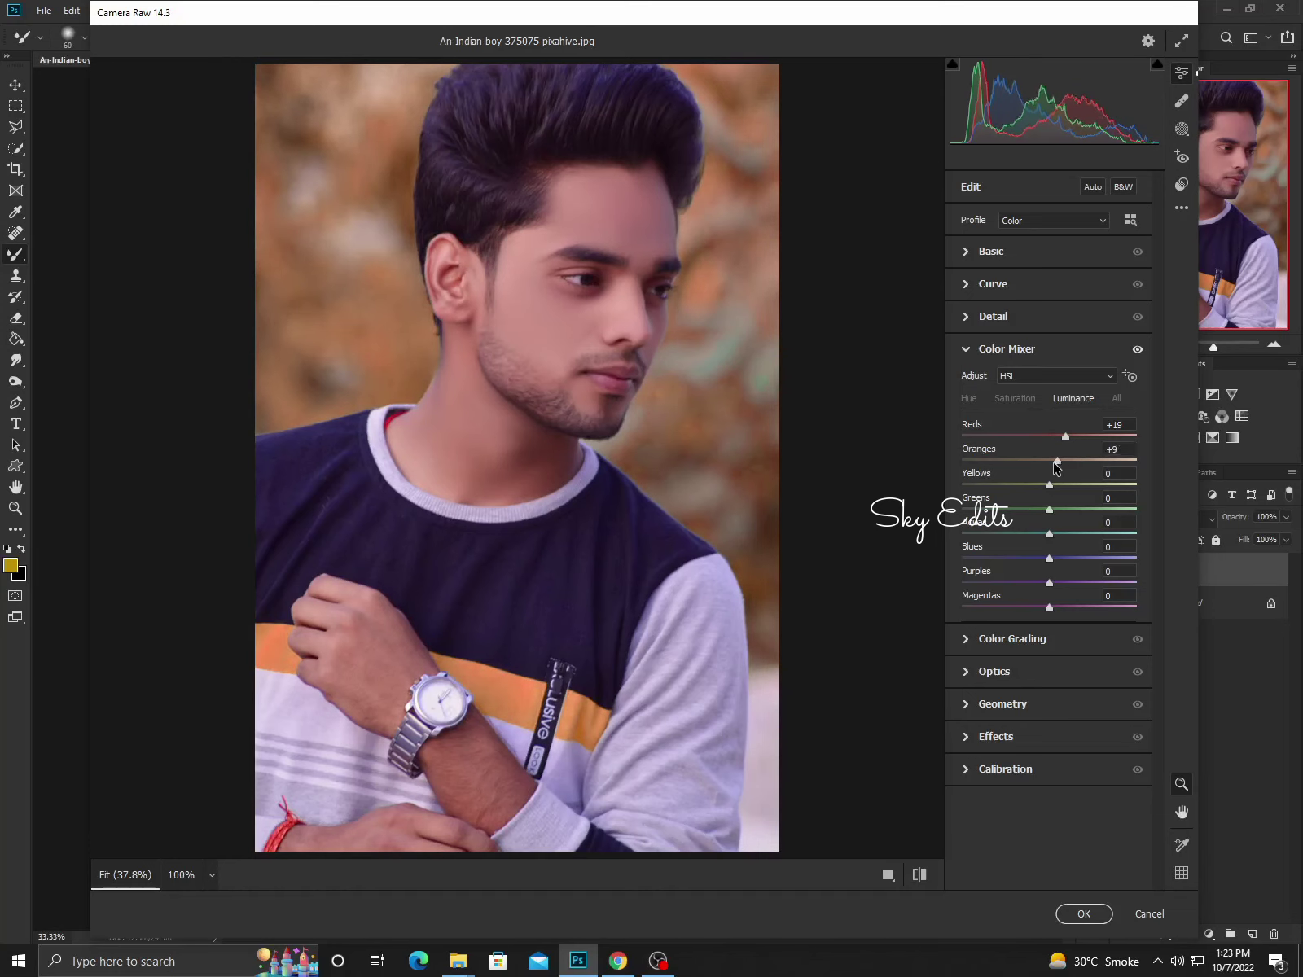
# Set saturation to Yellows -17, Oranges -19, Reds -2, Aquas +25, and apply the grade.
pyautogui.click(1015, 400)
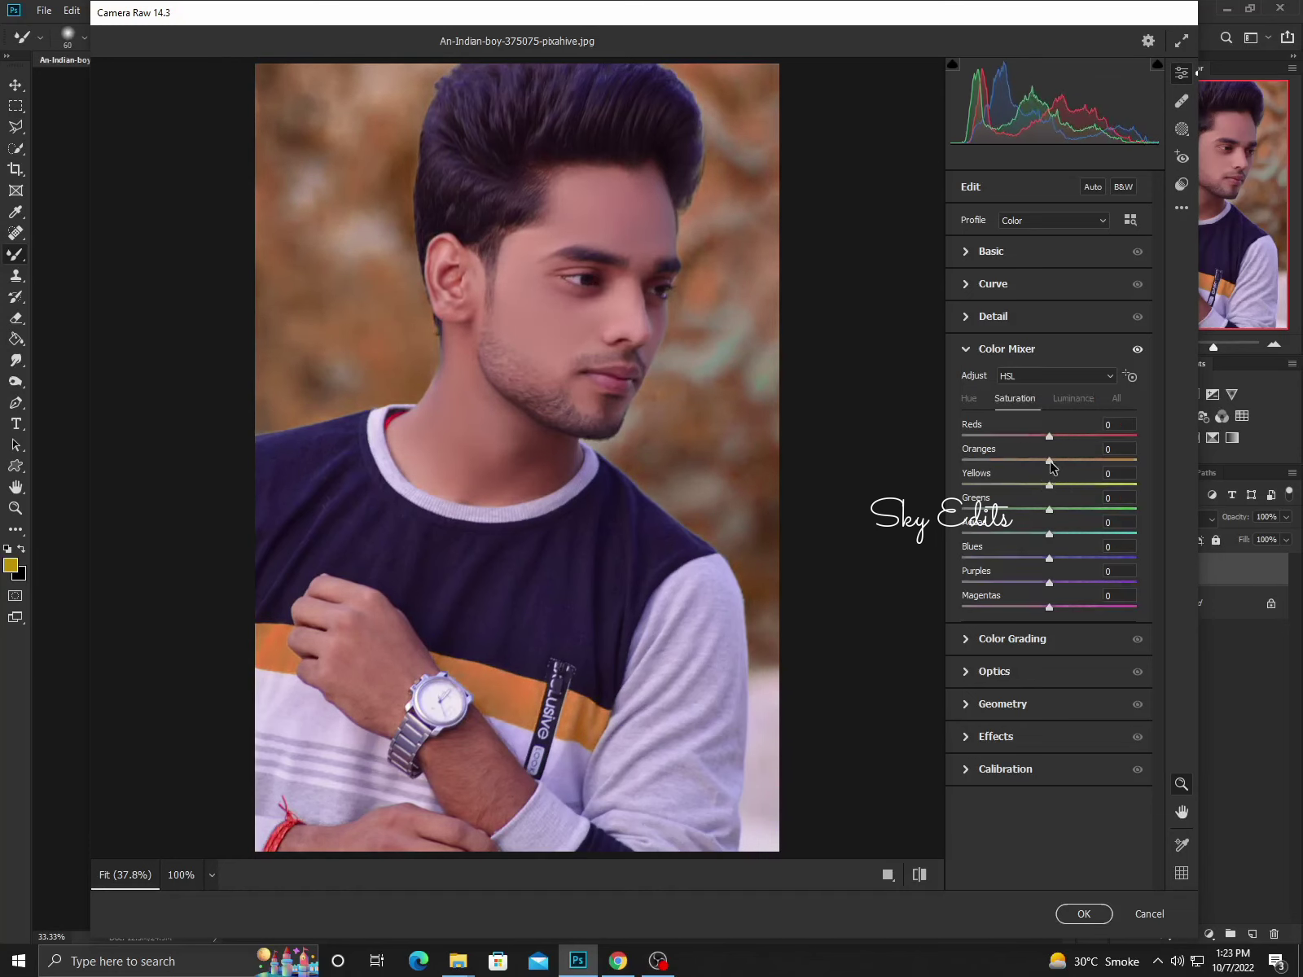
pyautogui.moveTo(1051, 487); pyautogui.dragTo(1039, 494)
pyautogui.moveTo(1047, 461)
pyautogui.mouseDown()
pyautogui.moveTo(1032, 461)
pyautogui.moveTo(1063, 439)
pyautogui.mouseUp()
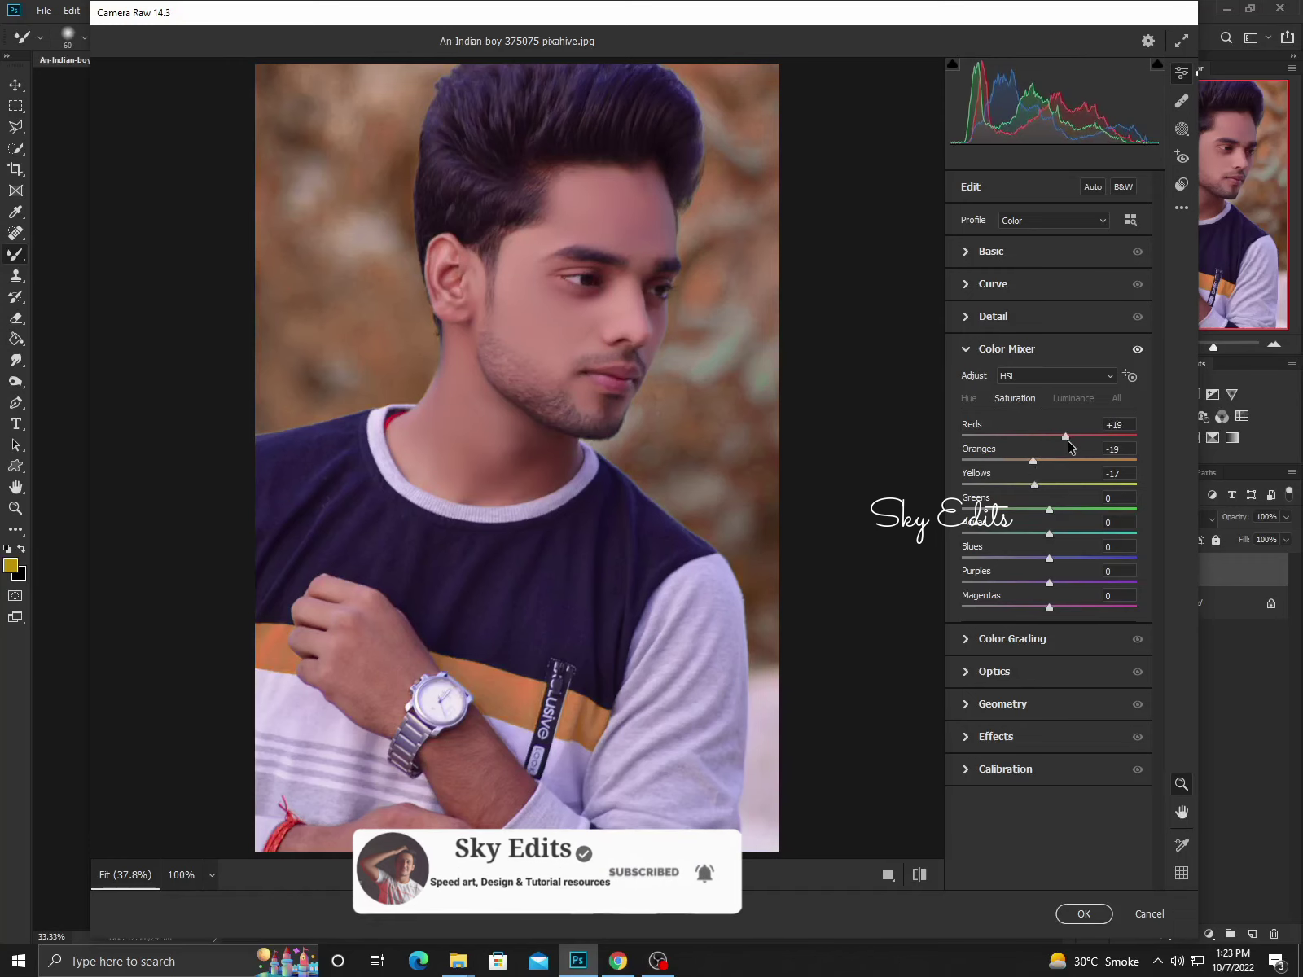
pyautogui.moveTo(1062, 440); pyautogui.dragTo(1051, 454)
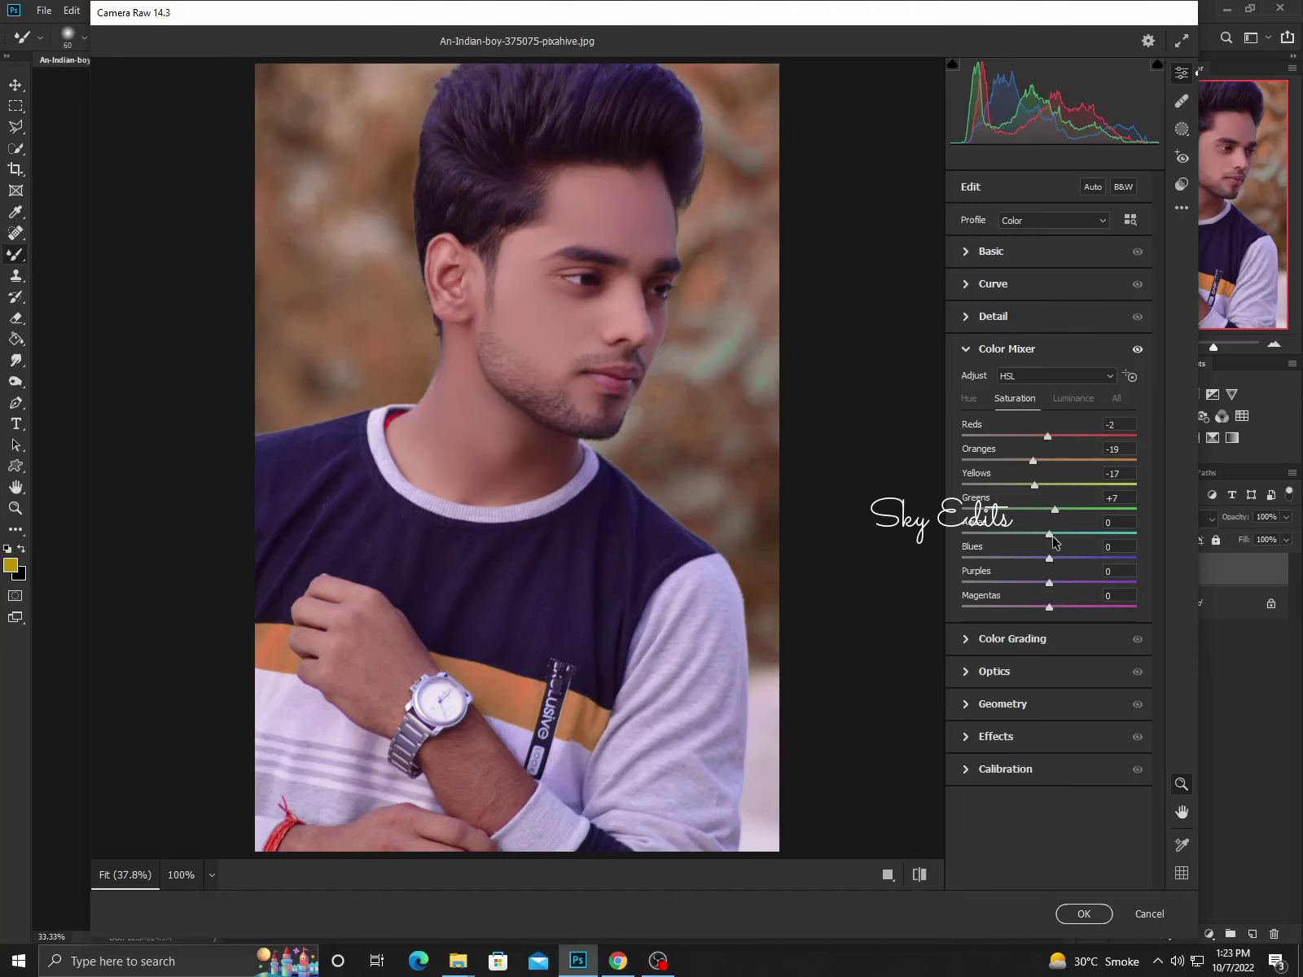
pyautogui.moveTo(1053, 538); pyautogui.dragTo(1071, 535)
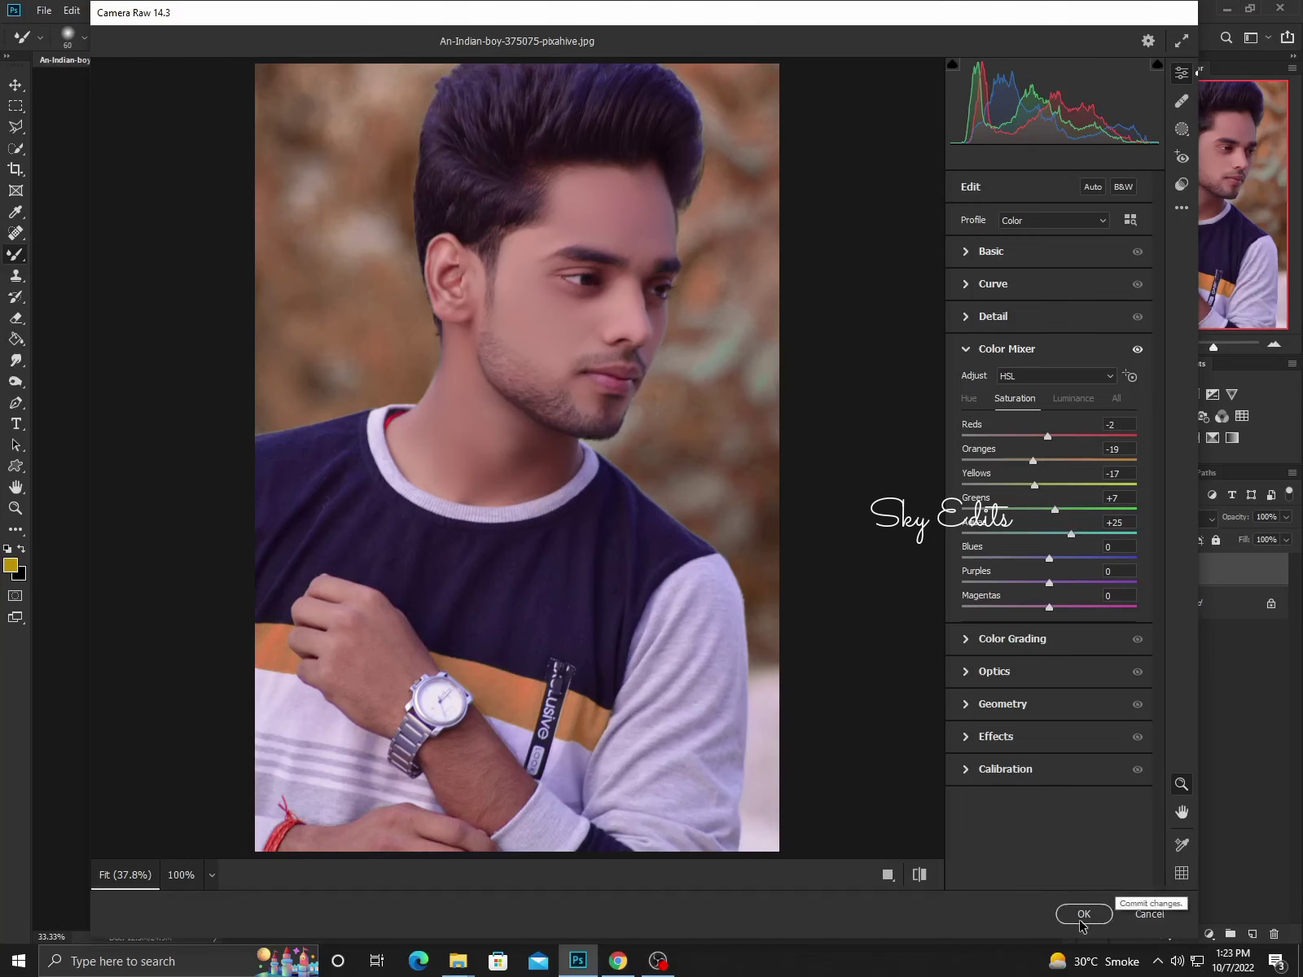
pyautogui.click(1084, 913)
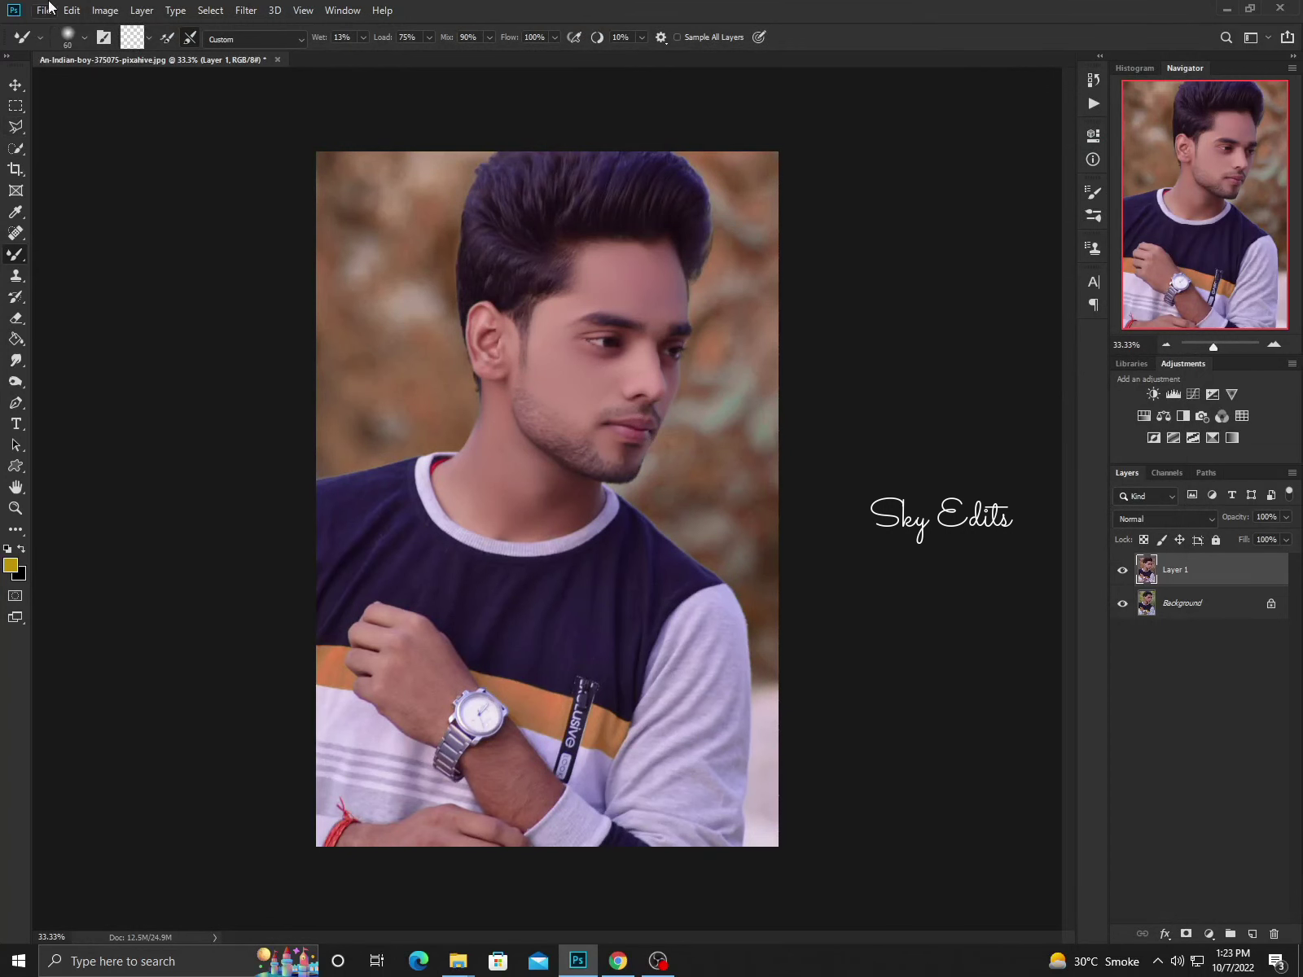
# Open the my logo.psd file from Local Disk (F:).
pyautogui.click(46, 10)
pyautogui.click(55, 39)
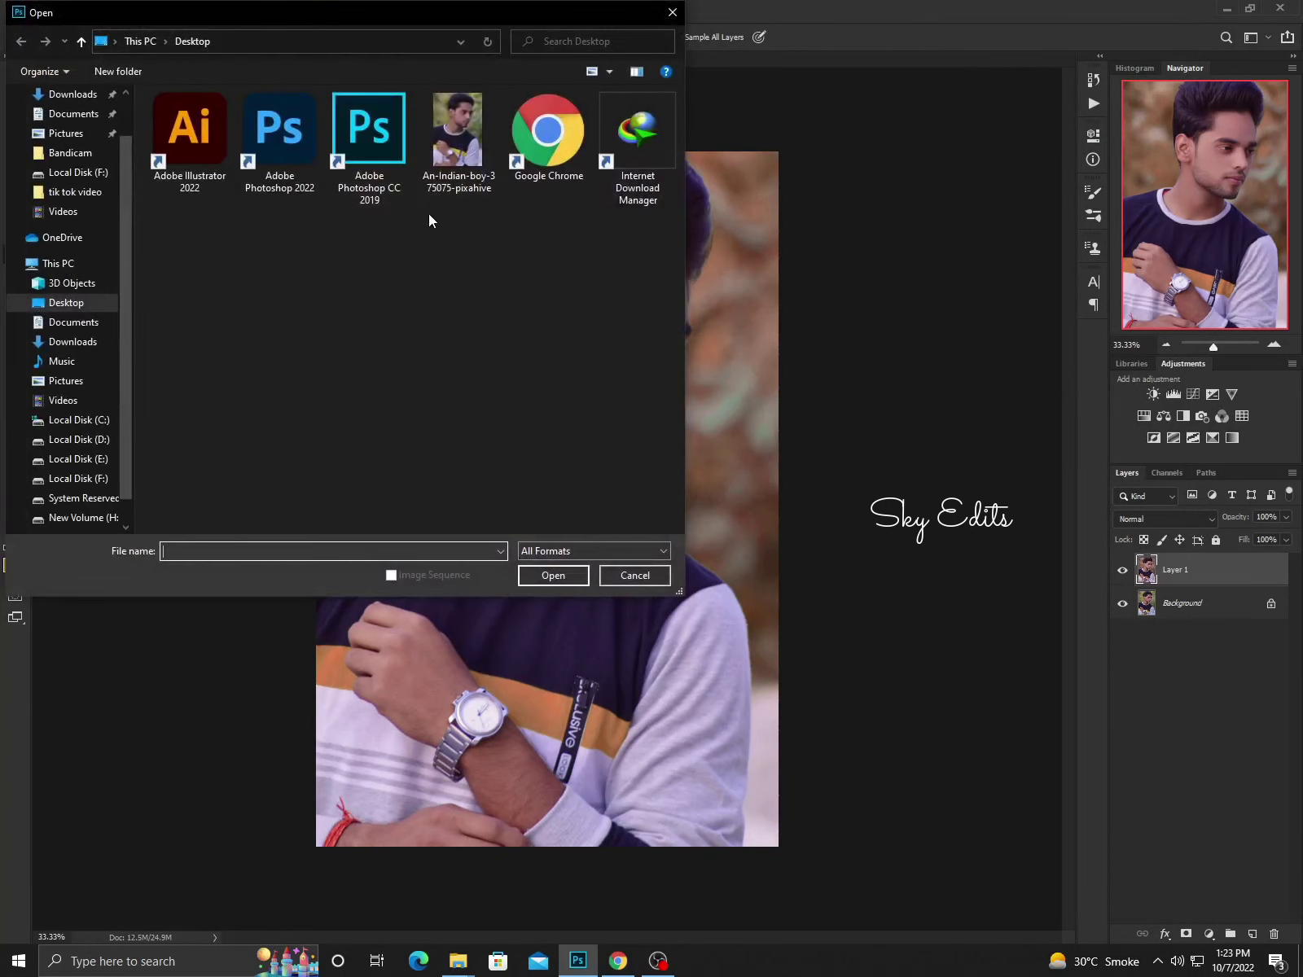
pyautogui.click(77, 478)
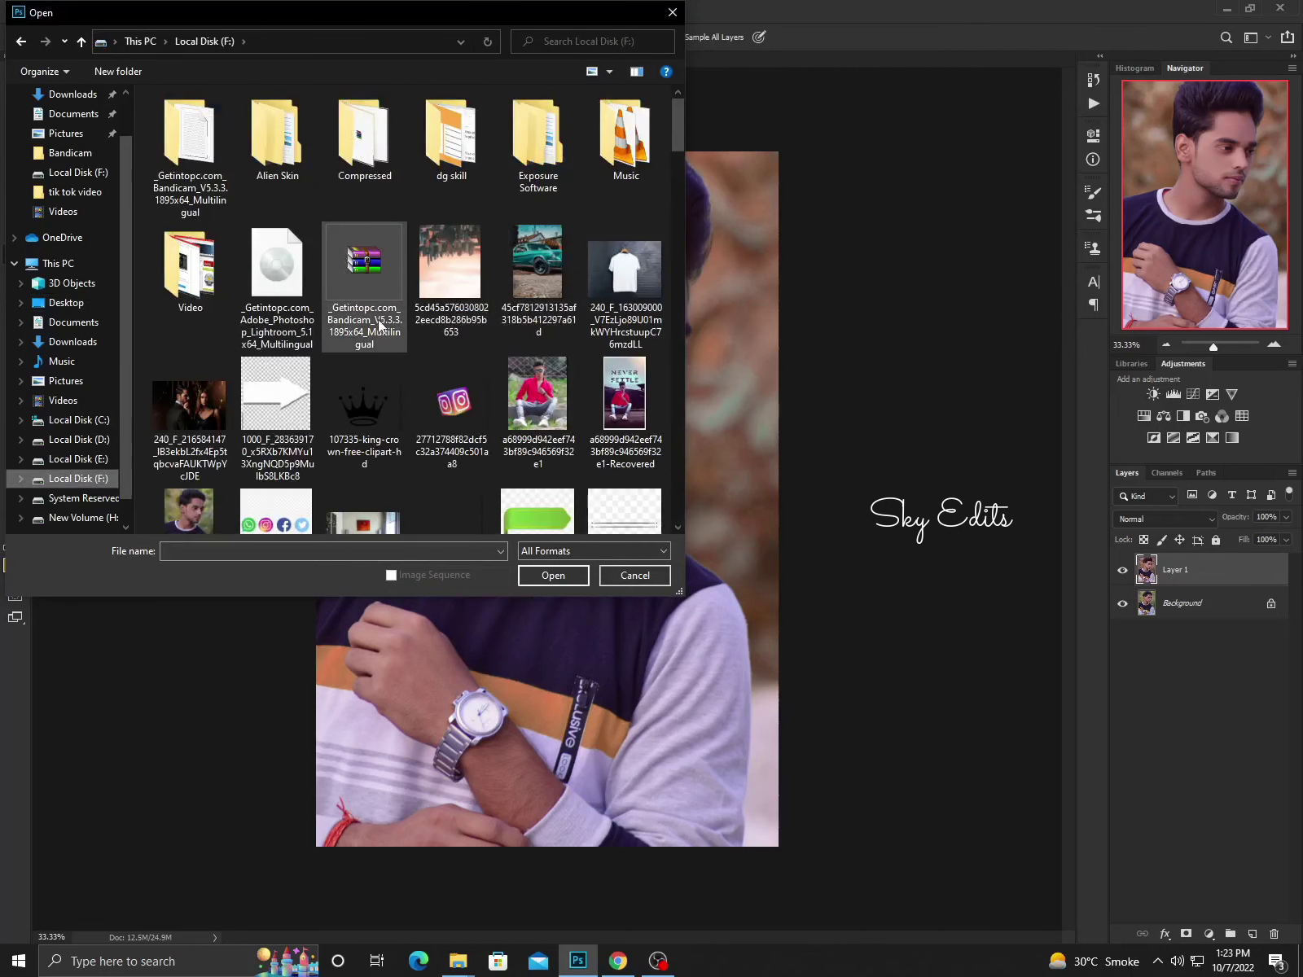
pyautogui.scroll(-3, 435, 342)
pyautogui.scroll(-10, 434, 343)
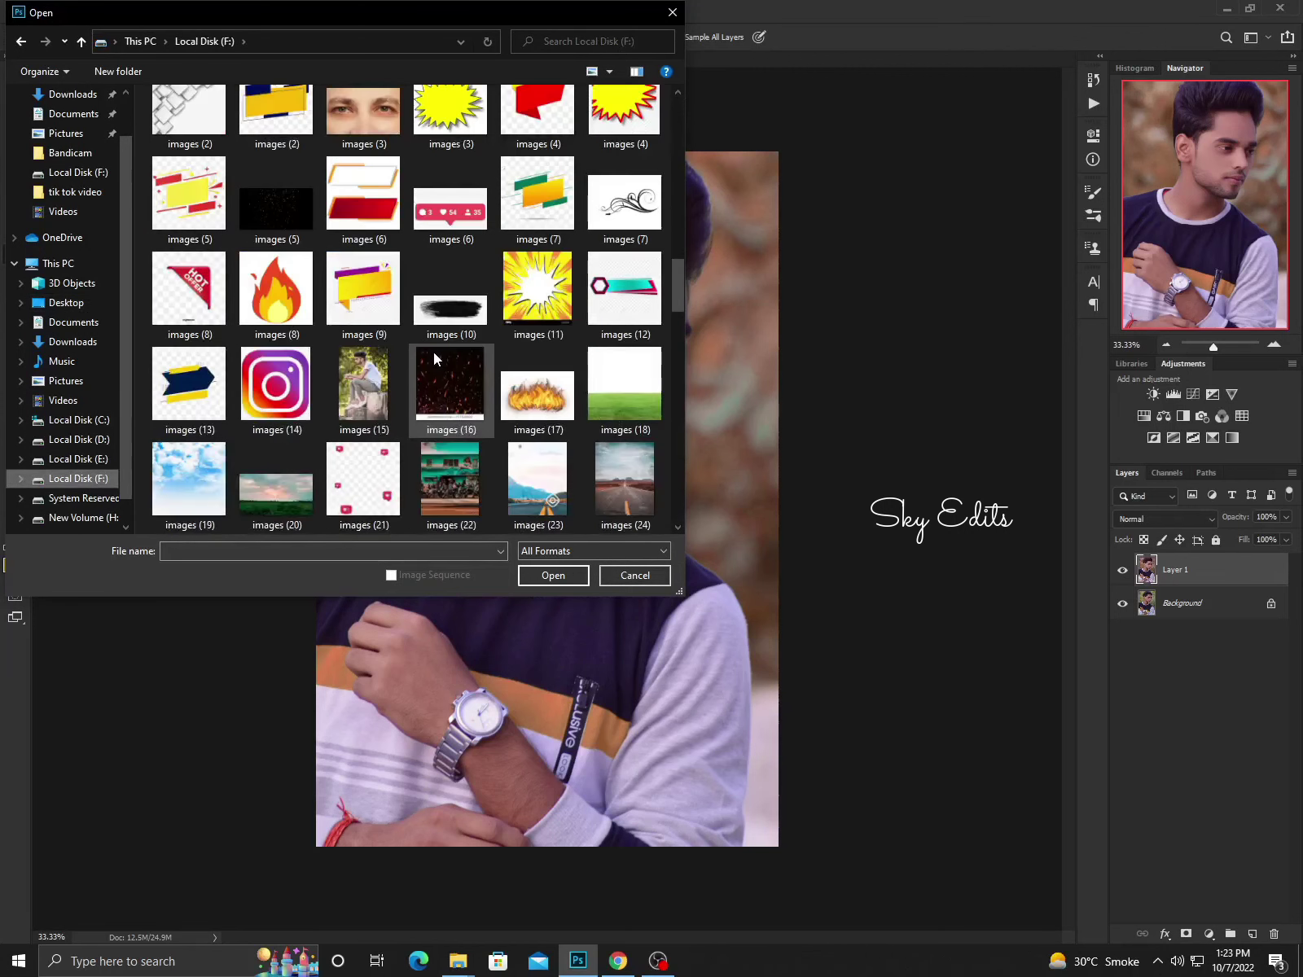
pyautogui.scroll(-10, 433, 352)
pyautogui.scroll(-5, 403, 341)
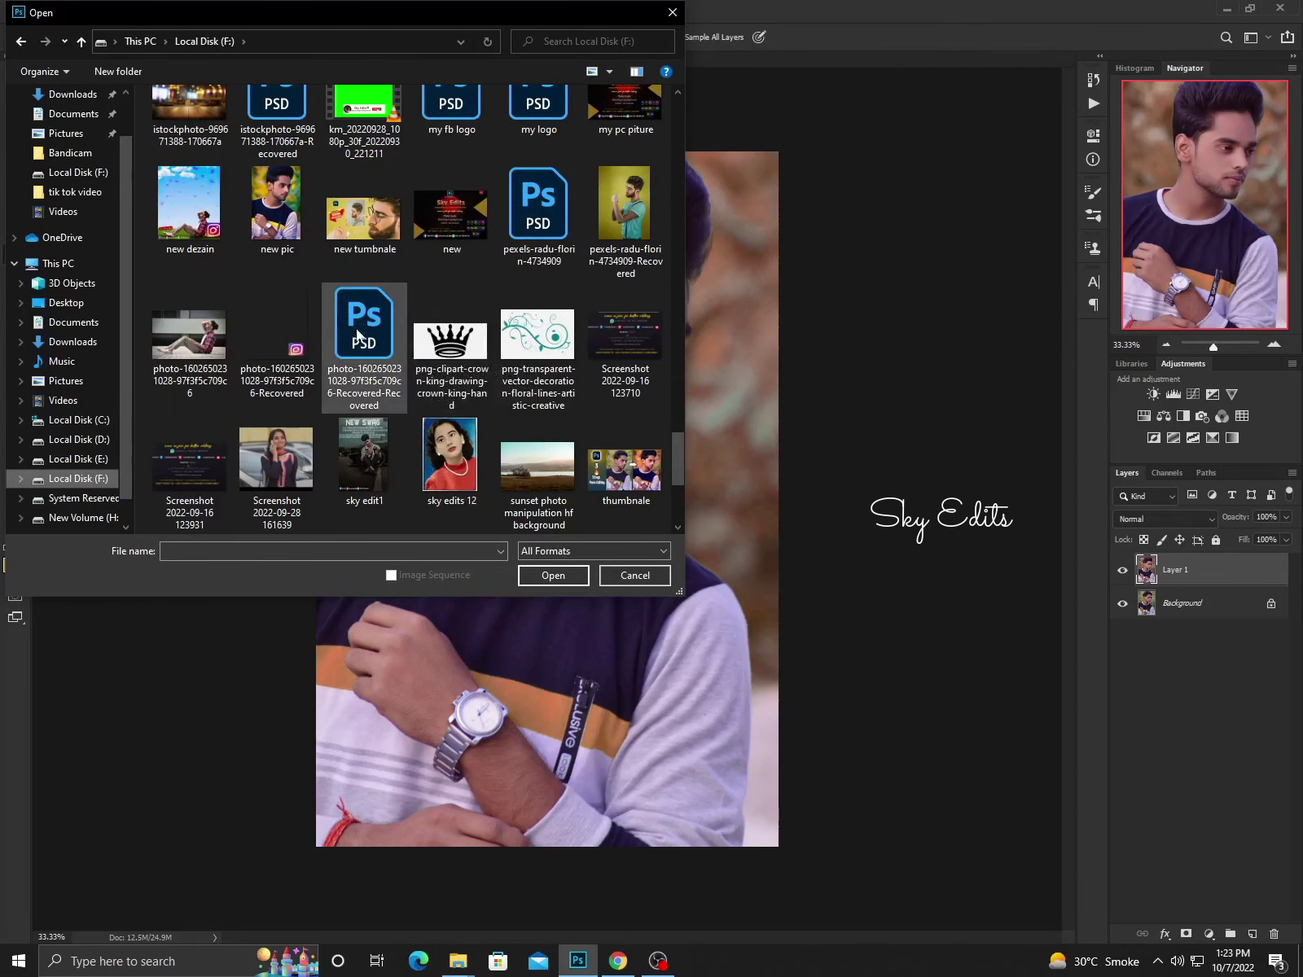
pyautogui.scroll(3, 493, 295)
pyautogui.click(537, 322)
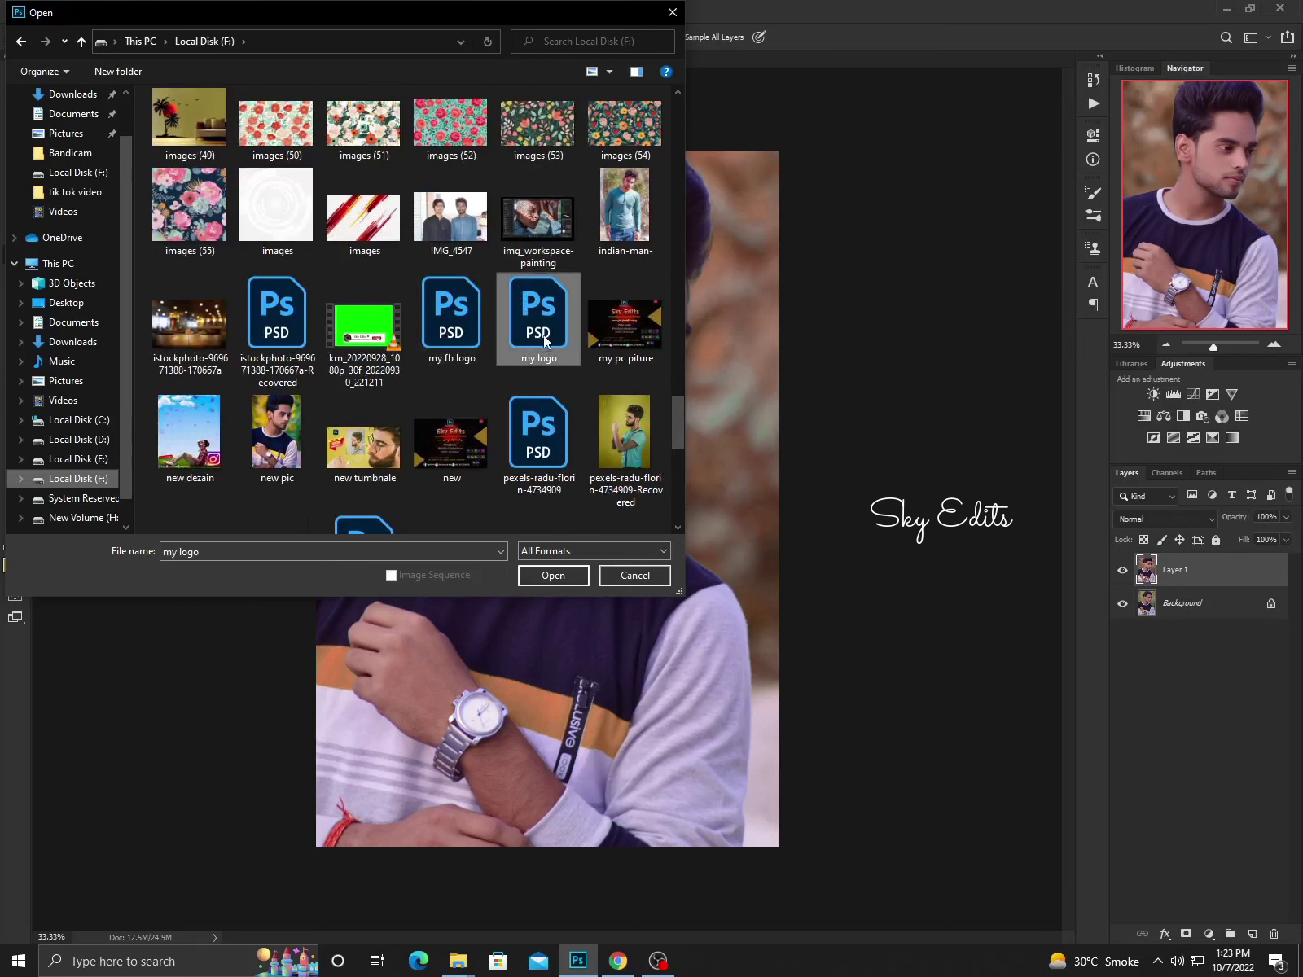
pyautogui.click(550, 573)
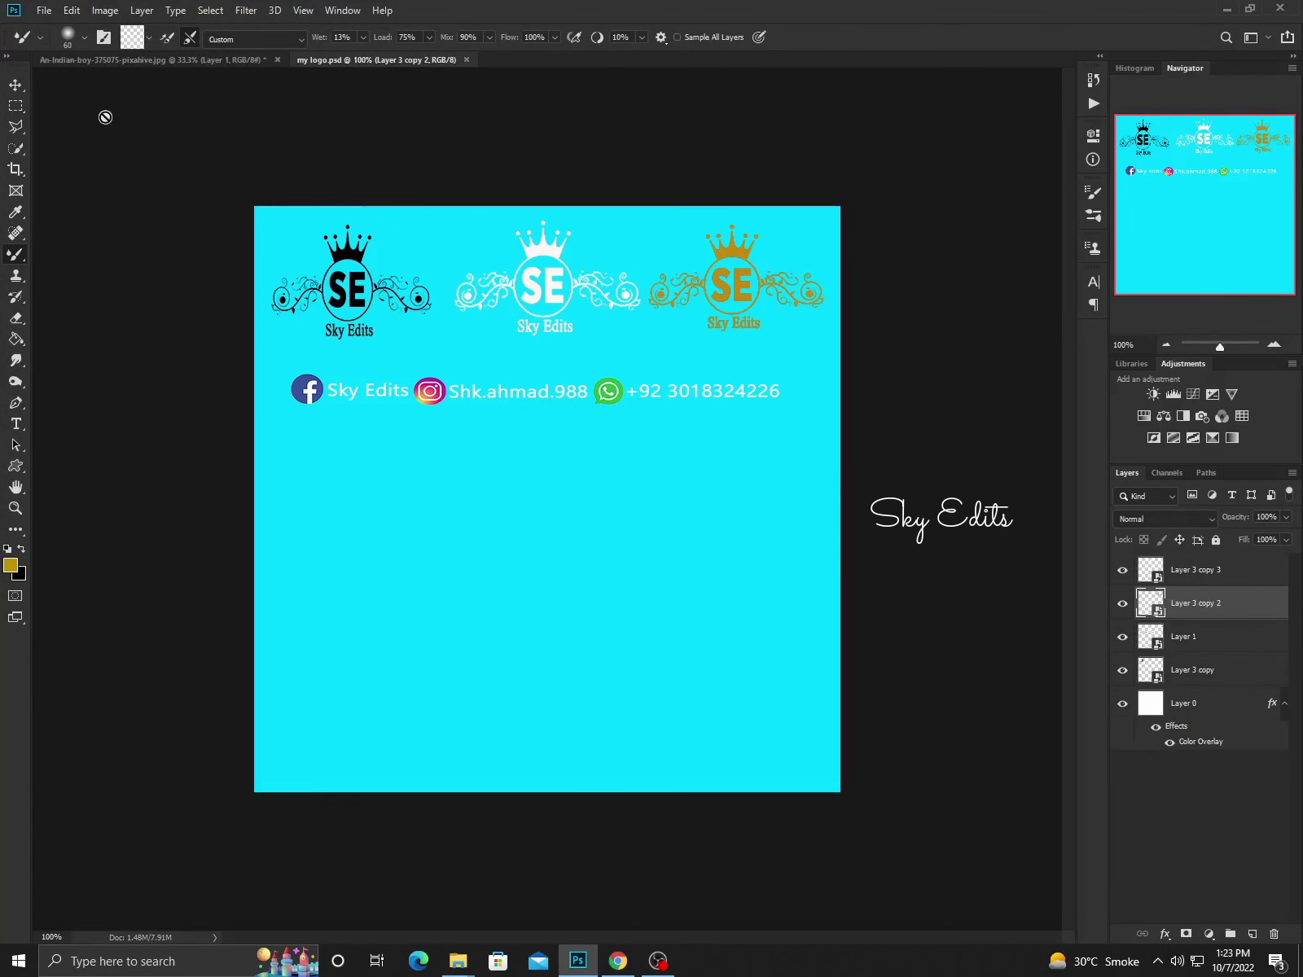
# Move the black SE crown logo into the portrait's top-left corner.
pyautogui.click(16, 85)
pyautogui.click(340, 275)
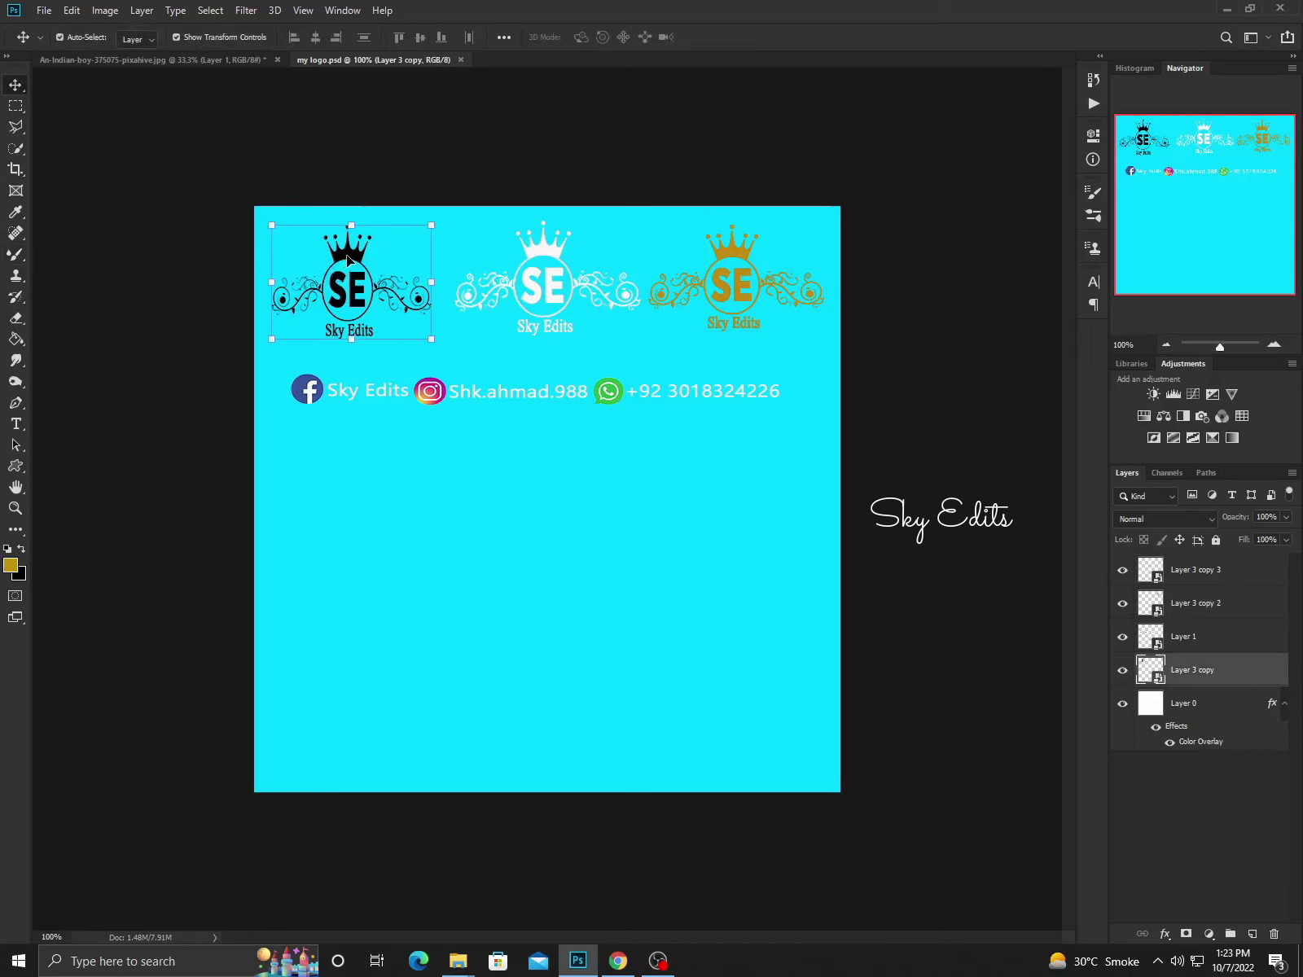
pyautogui.moveTo(306, 235)
pyautogui.mouseDown()
pyautogui.moveTo(276, 169)
pyautogui.moveTo(361, 194)
pyautogui.mouseUp()
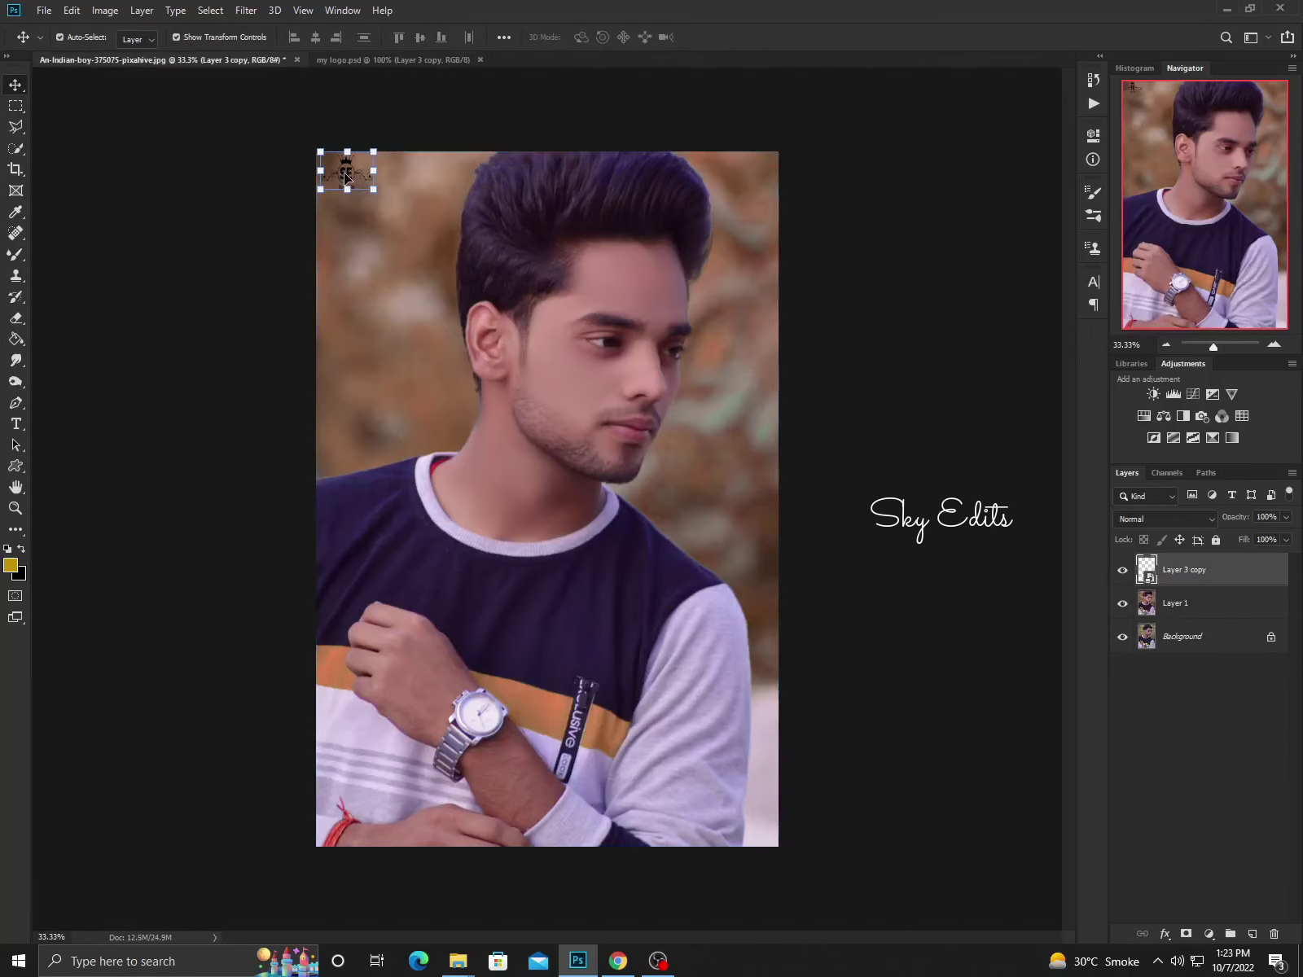
# Bring the social-media row into the portrait and stretch it across the bottom edge.
pyautogui.click(342, 60)
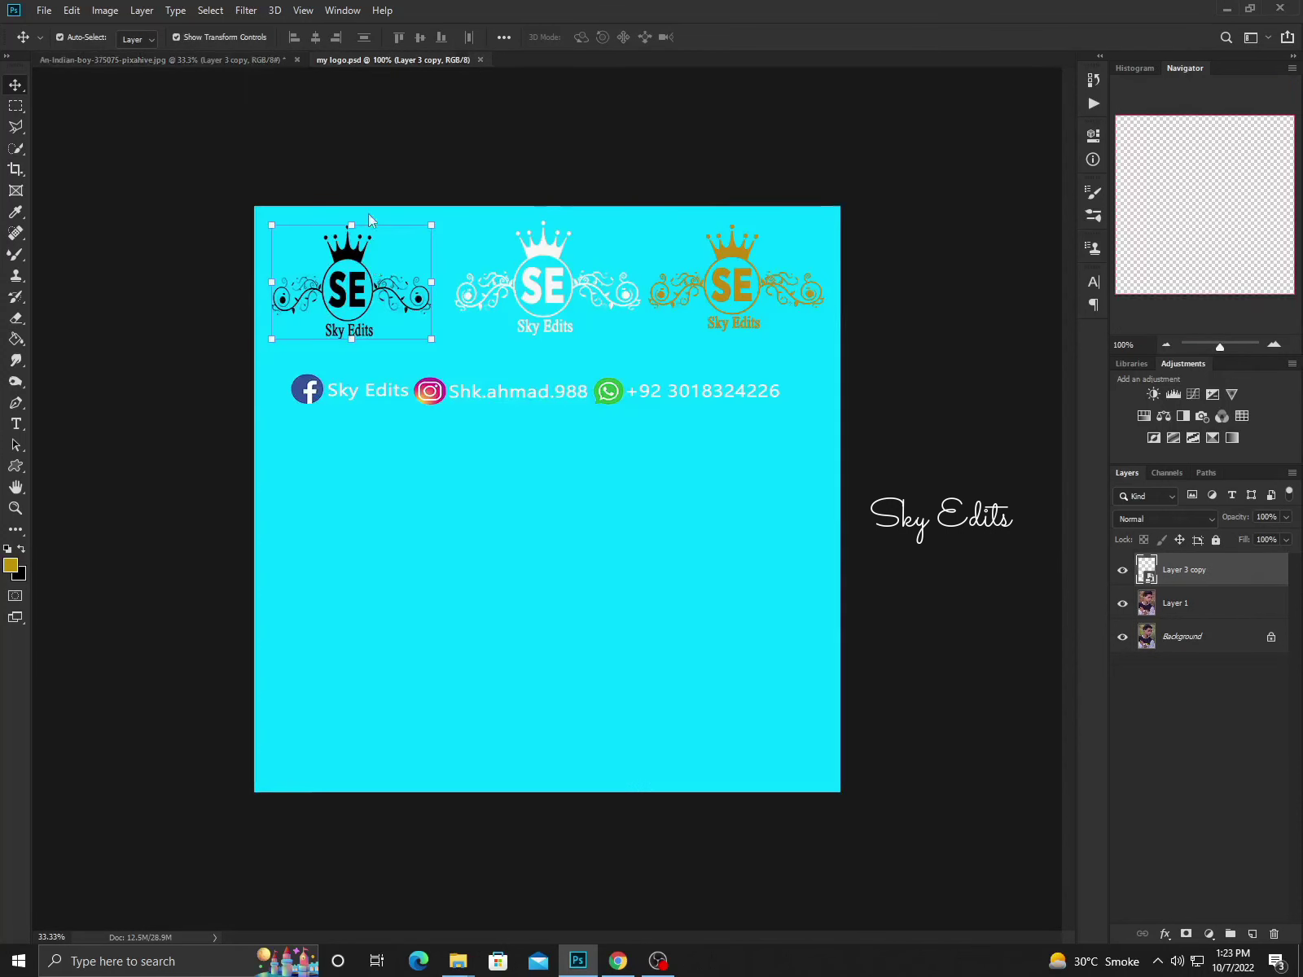
pyautogui.click(395, 388)
pyautogui.moveTo(452, 397)
pyautogui.mouseDown()
pyautogui.moveTo(310, 322)
pyautogui.moveTo(474, 402)
pyautogui.moveTo(210, 65)
pyautogui.moveTo(726, 832)
pyautogui.mouseUp()
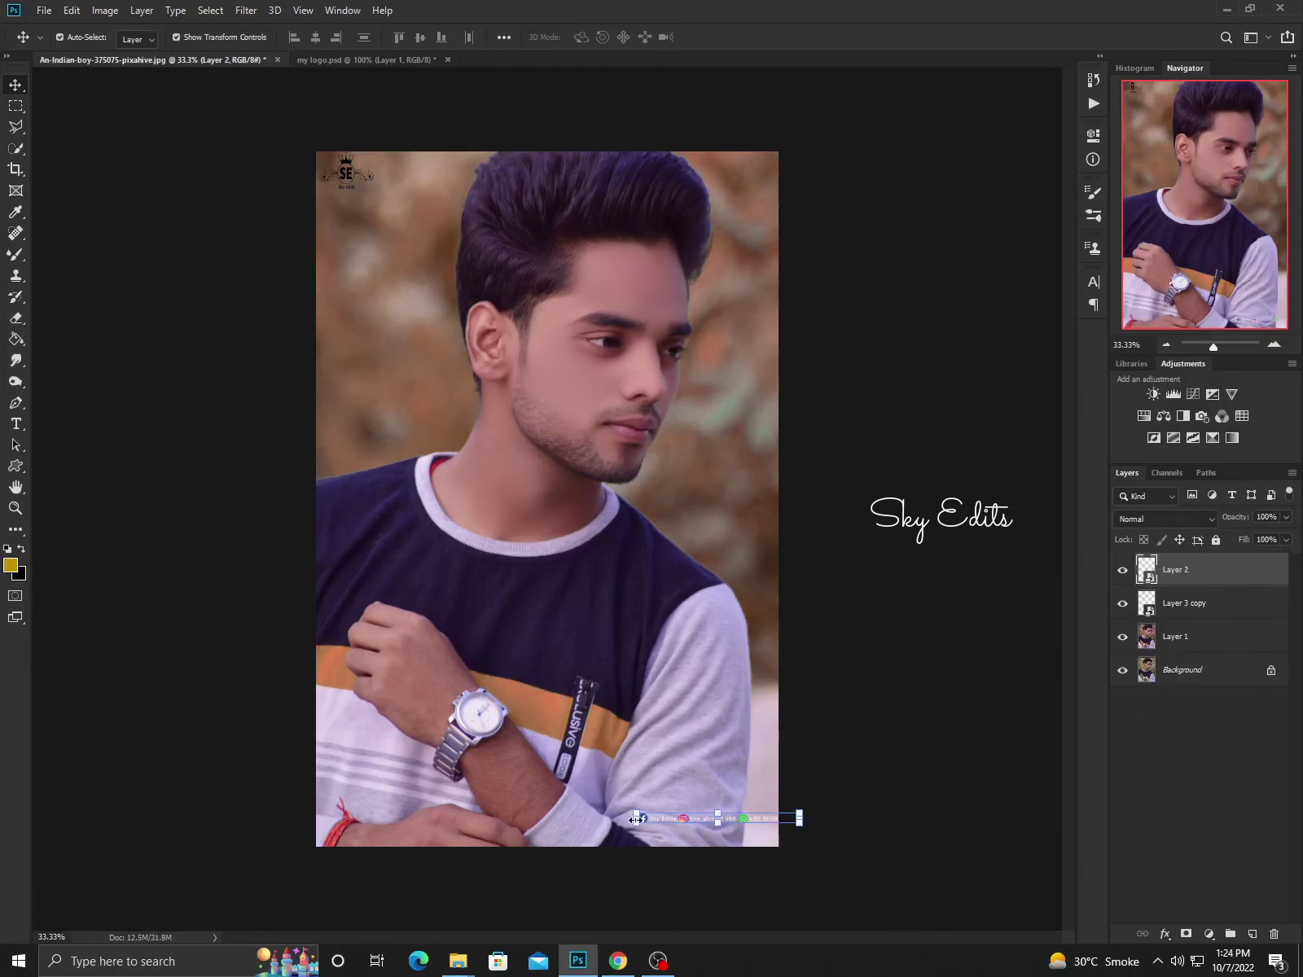
pyautogui.moveTo(633, 822)
pyautogui.mouseDown()
pyautogui.moveTo(794, 845)
pyautogui.moveTo(732, 841)
pyautogui.mouseUp()
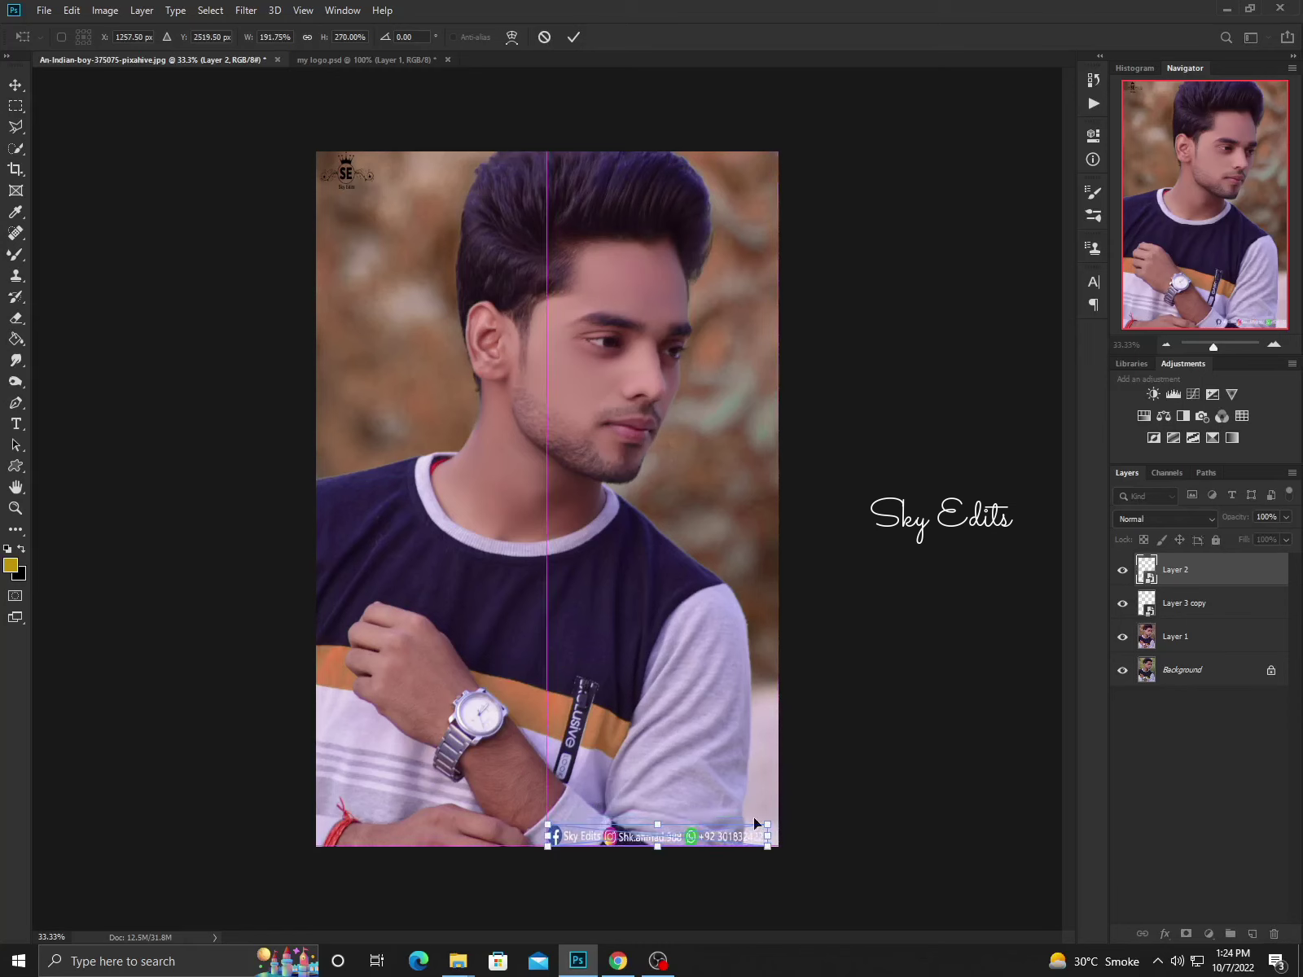
pyautogui.press('Return')
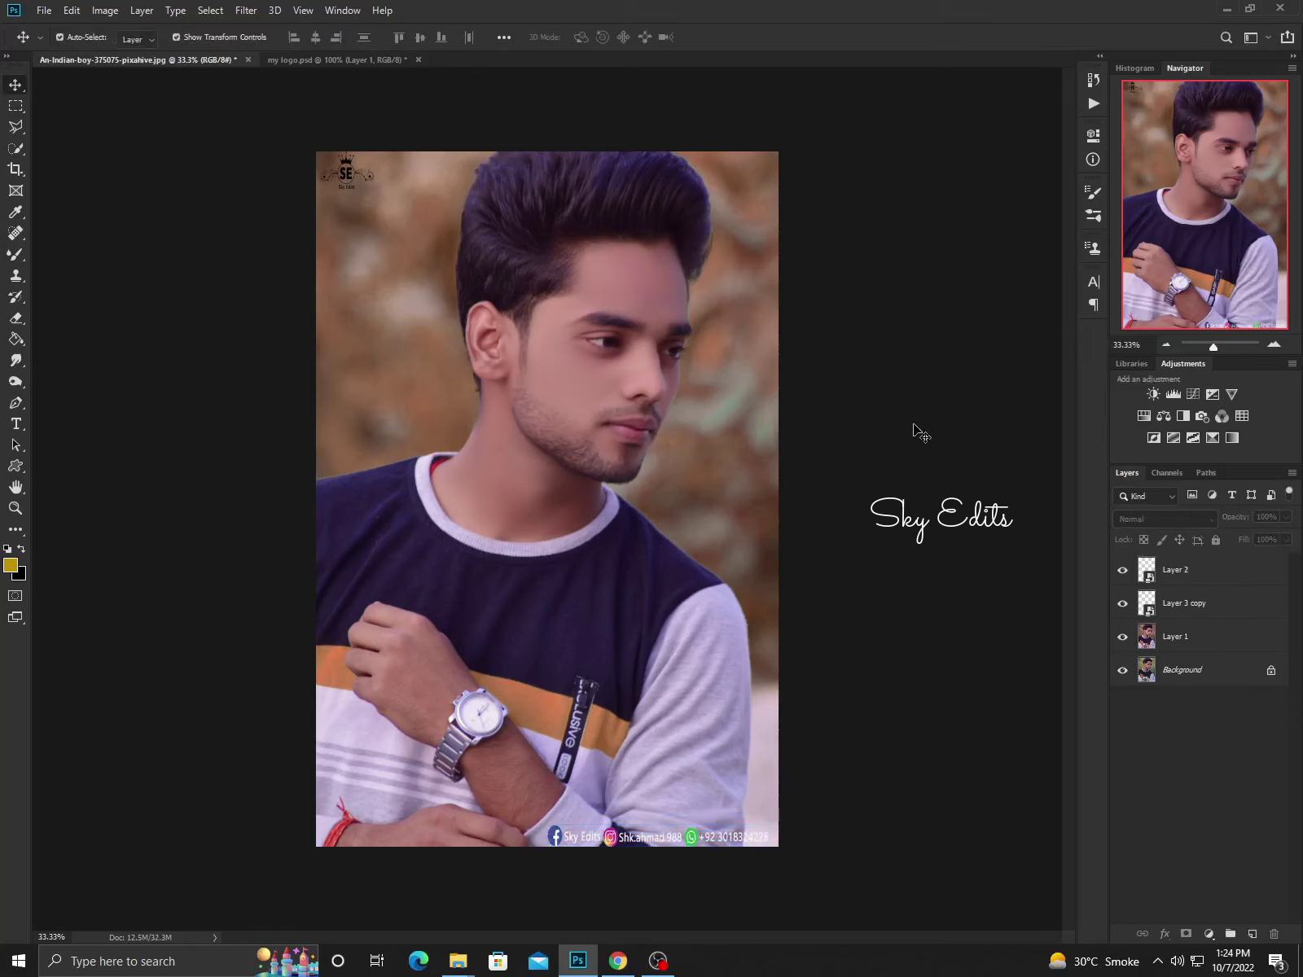